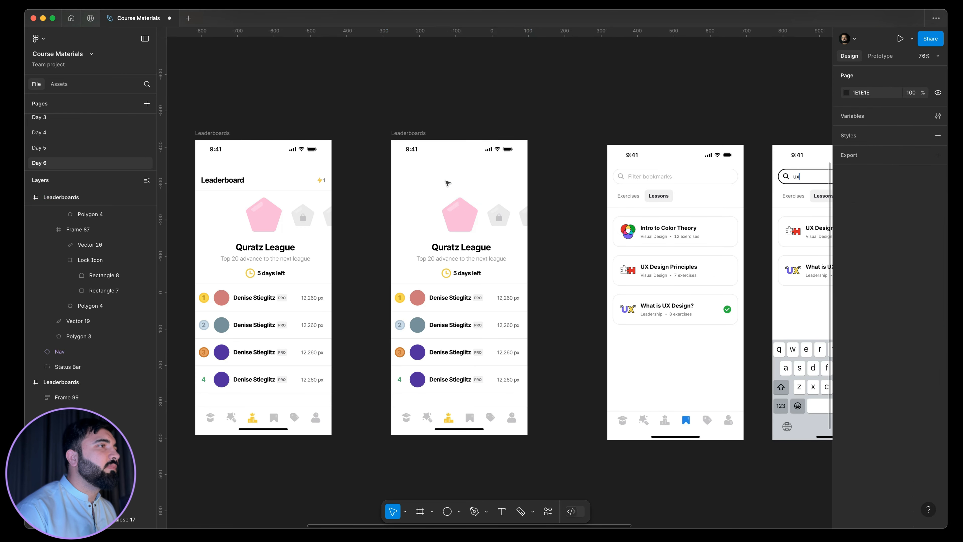
Delete the league content from the duplicated Leaderboards frame and set its navigation bar's Property 1 to Saved.
drag(569, 200, 397, 399)
key(Delete)
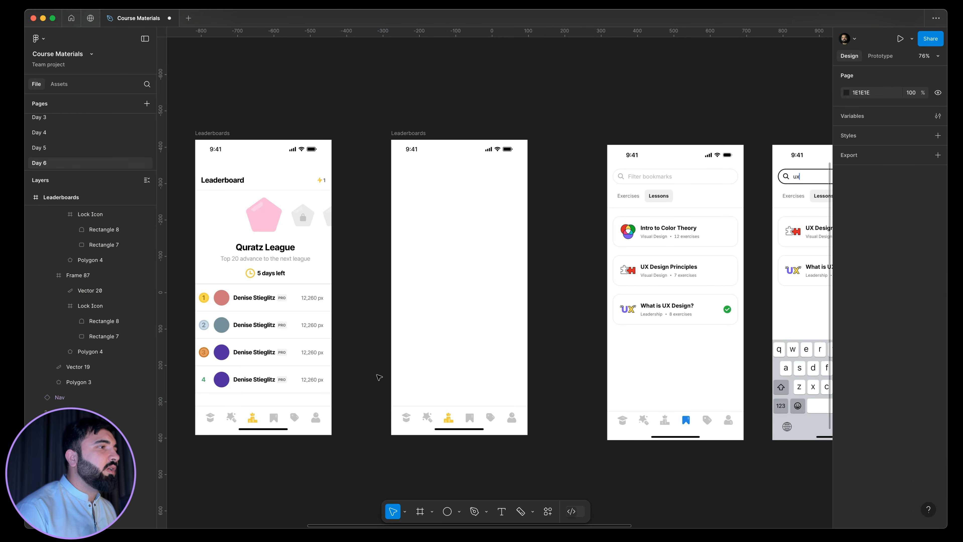
click(461, 415)
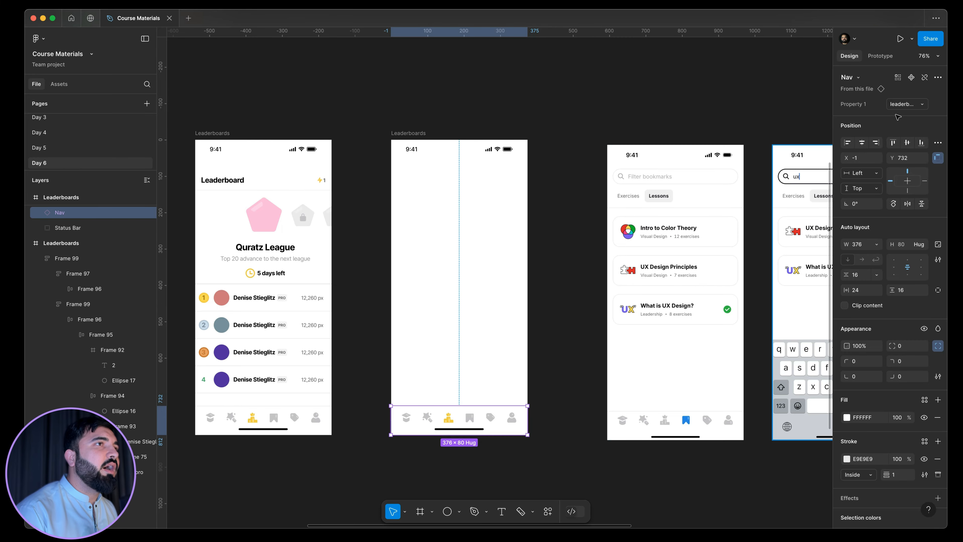
click(912, 105)
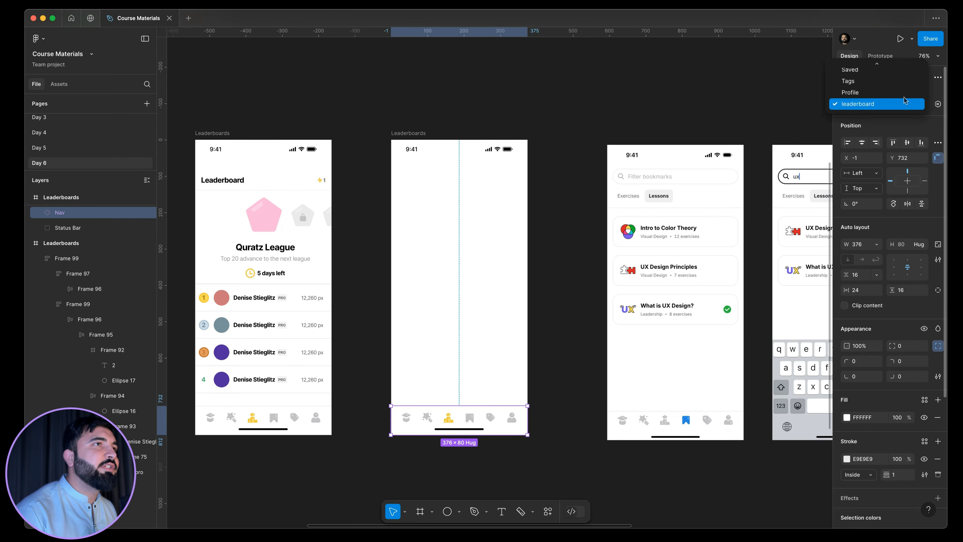
click(880, 76)
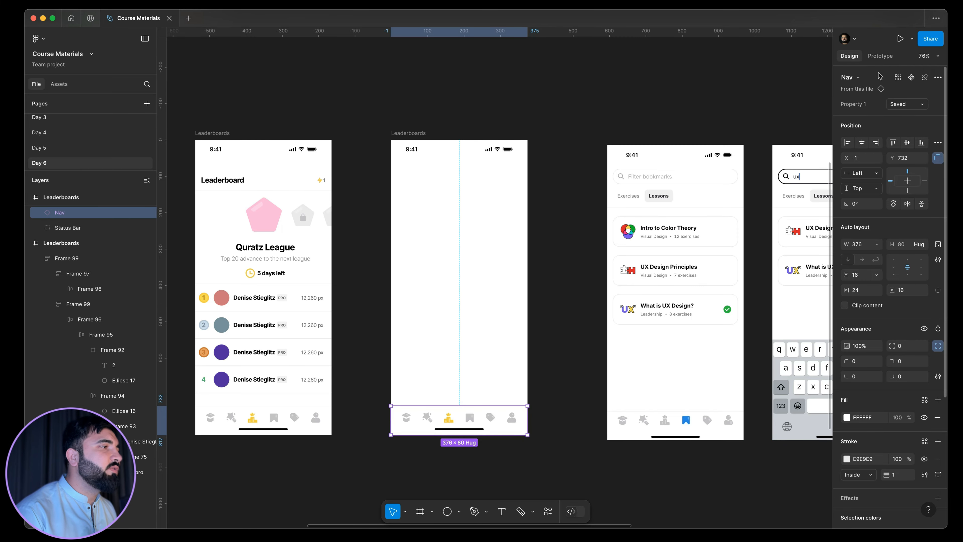
Add the text "Filter bookmarks" over the search field of the reference bookmarks screenshot.
click(552, 357)
drag(541, 380, 518, 324)
drag(517, 285, 538, 373)
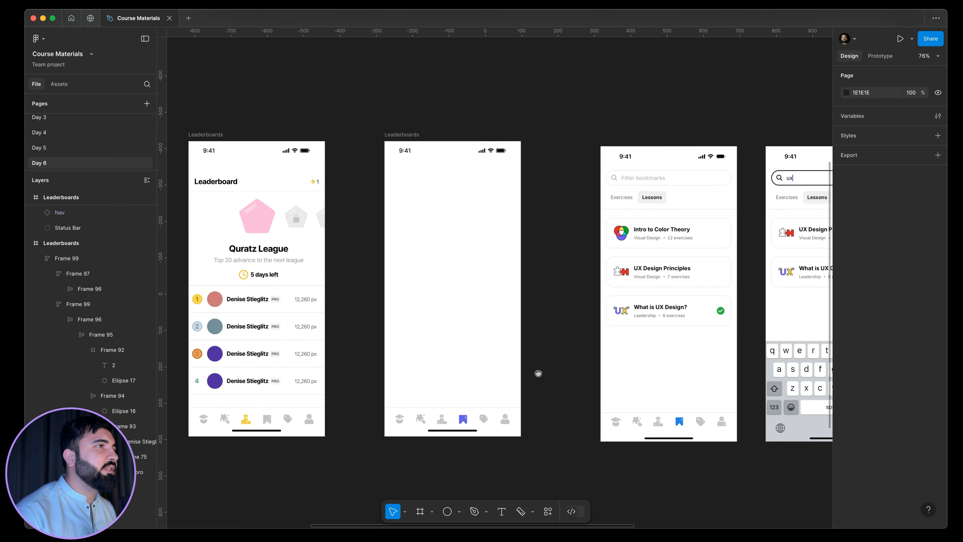
scroll(481, 213, up, 5)
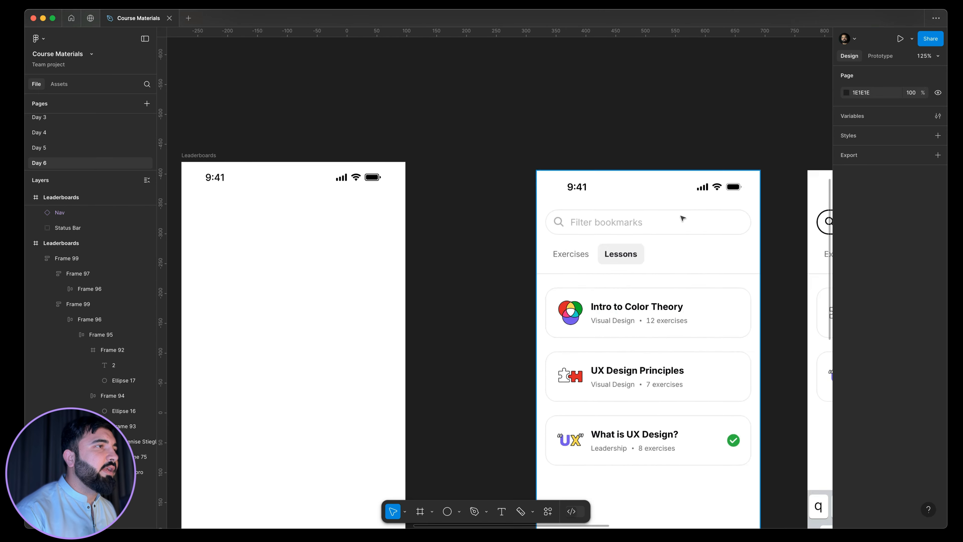
scroll(669, 224, up, 6)
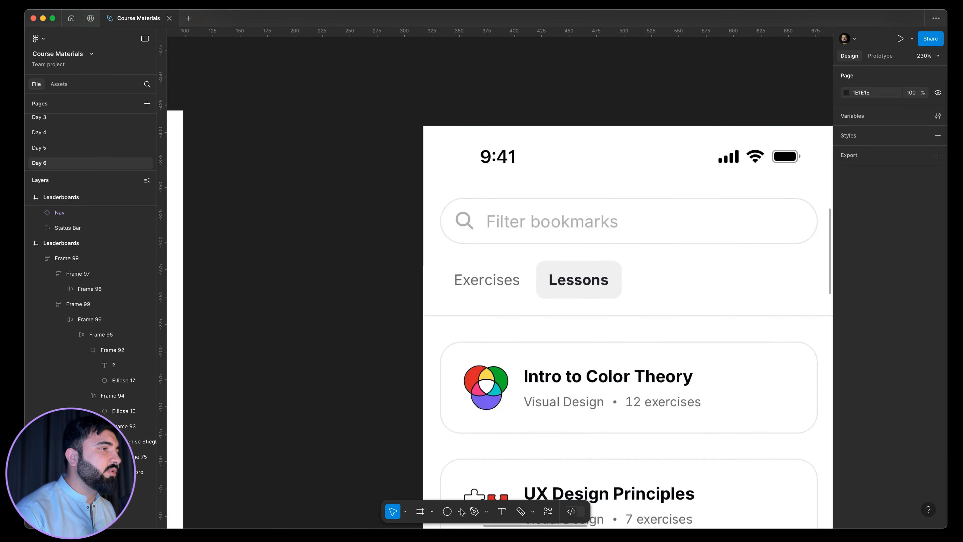
click(529, 237)
key(t)
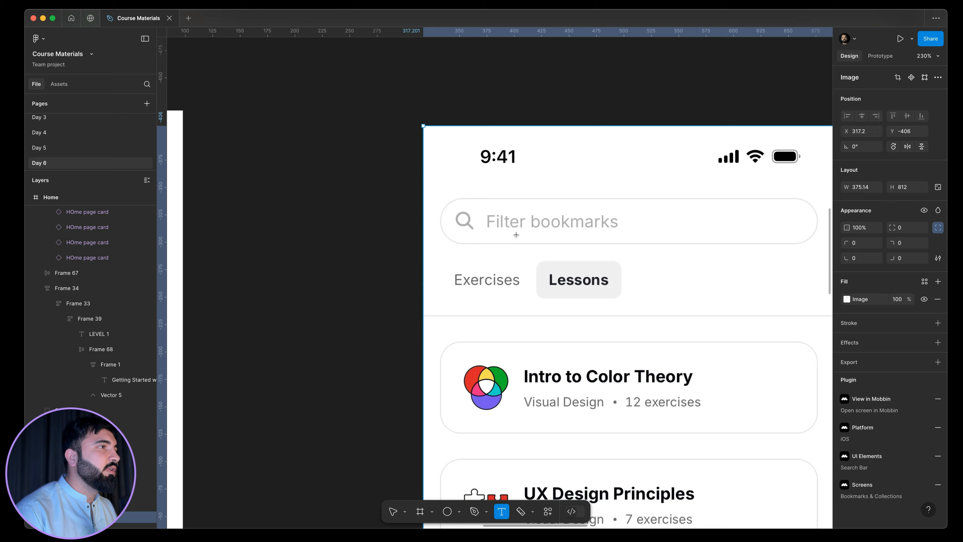
click(631, 245)
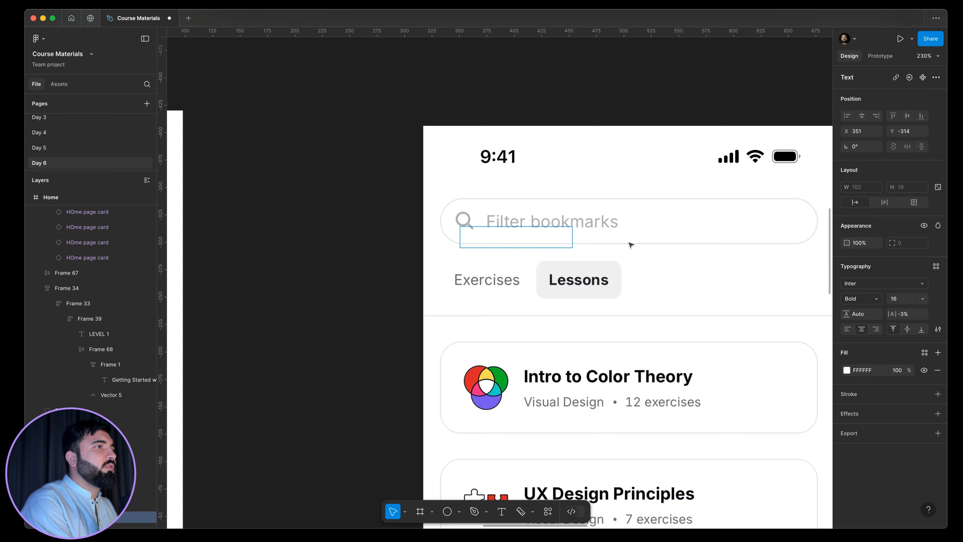
key(super+a)
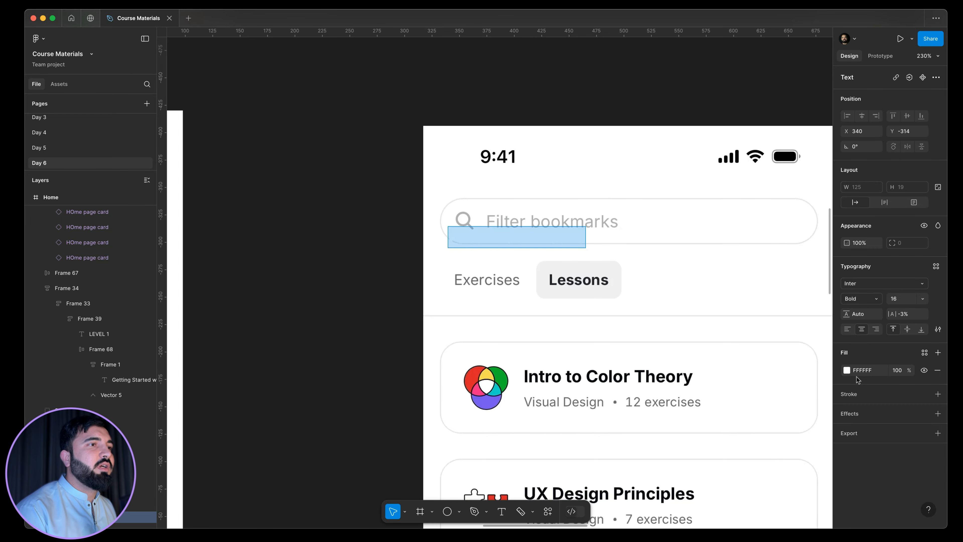
Give the placeholder text a 9D9D9D fill and Regular weight, and align it with the reference placeholder at X 375, Y -328.
click(846, 371)
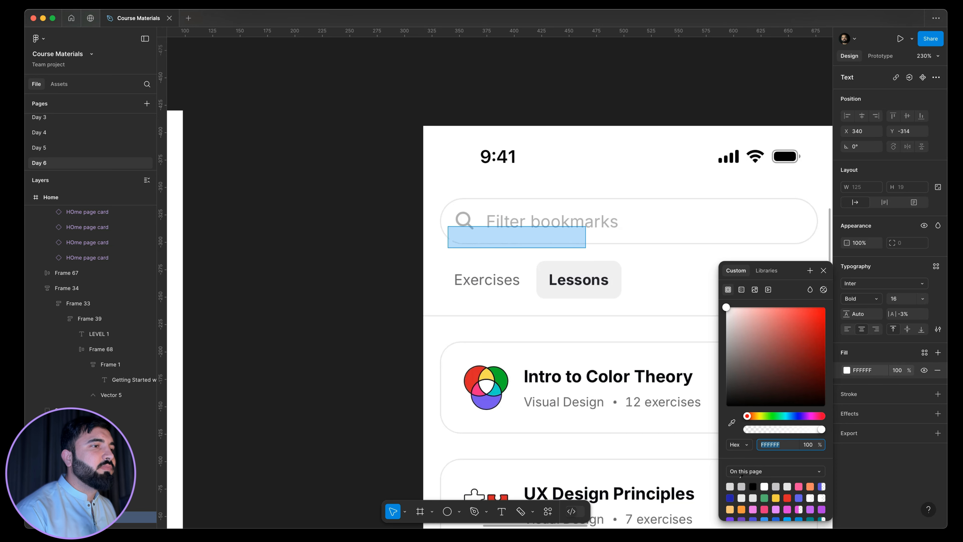
click(741, 486)
drag(732, 395, 703, 361)
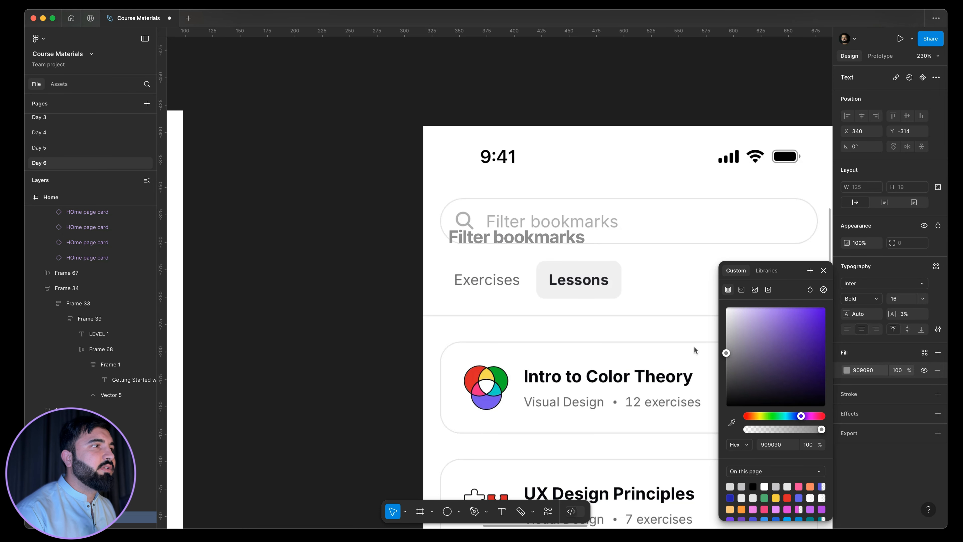
drag(694, 350, 693, 346)
click(865, 298)
click(869, 266)
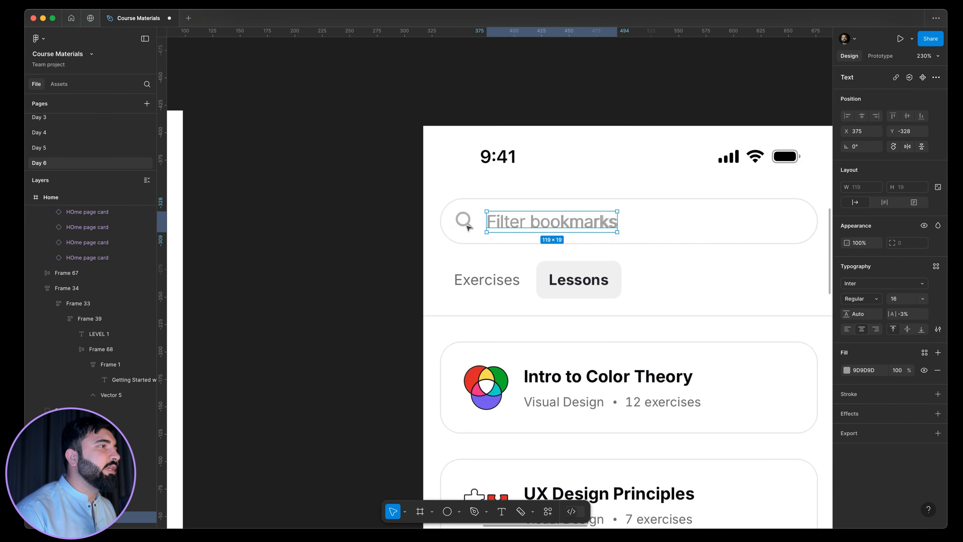
Open the Iconify plugin and look up "search" icons.
scroll(468, 225, up, 6)
key(ctrl+p)
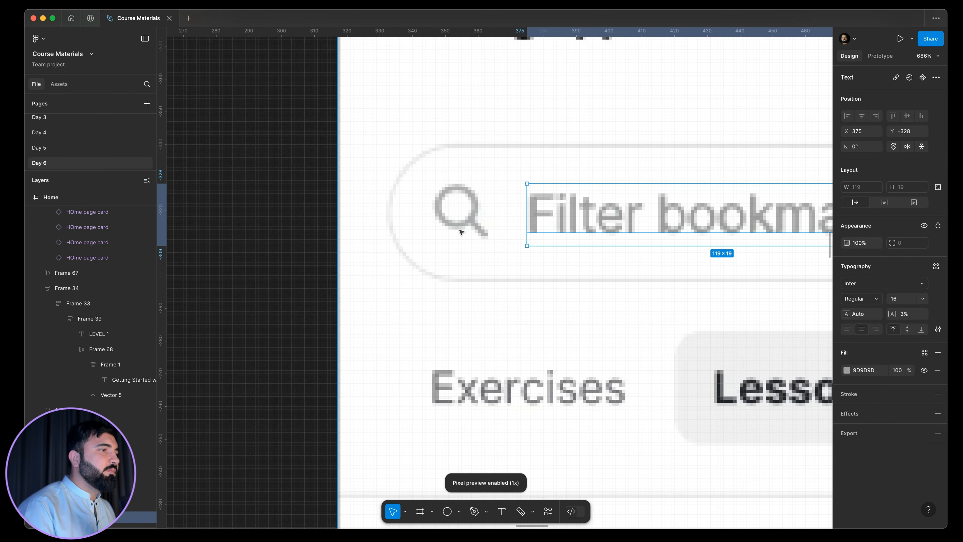
key(ctrl+p)
key(super+p)
key(Escape)
key(Escape)
key(super+p)
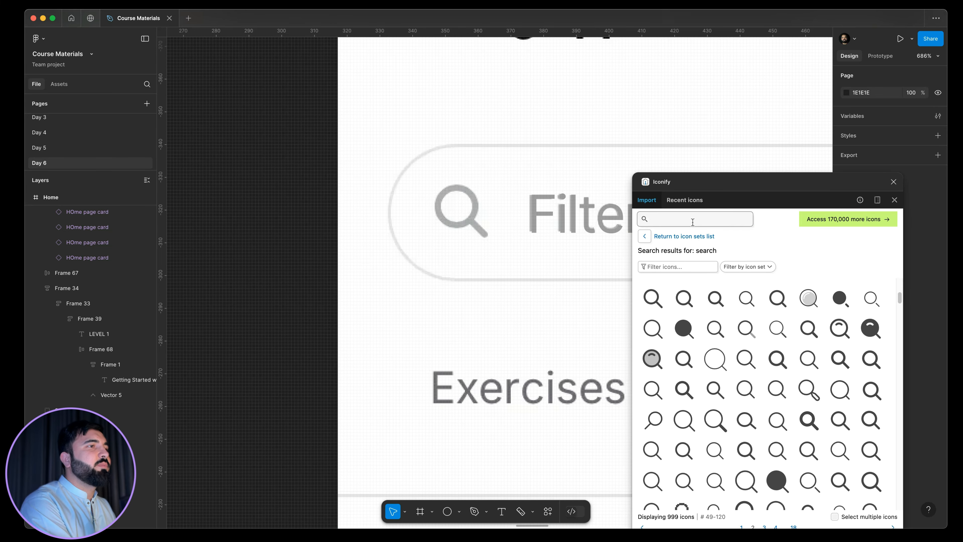
text(search)
key(Return)
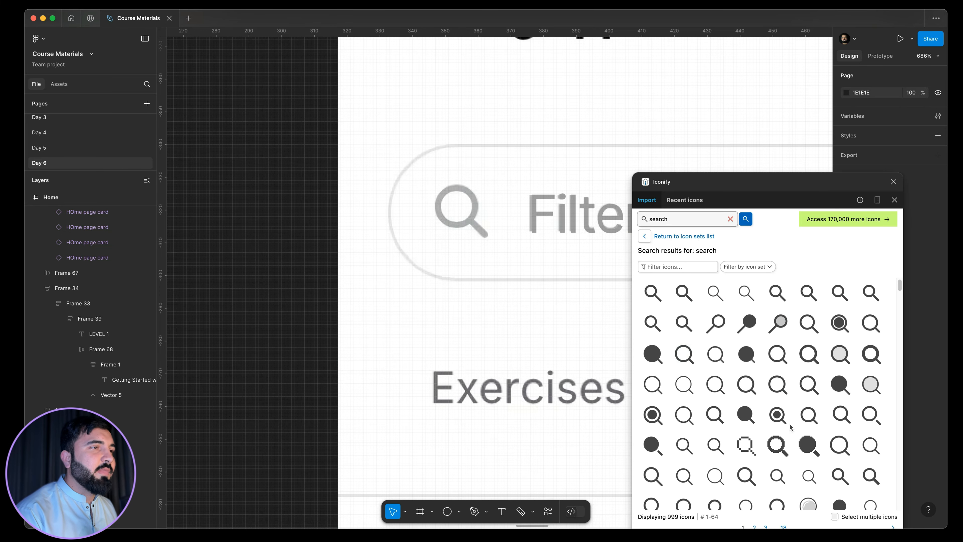
scroll(791, 426, down, 2)
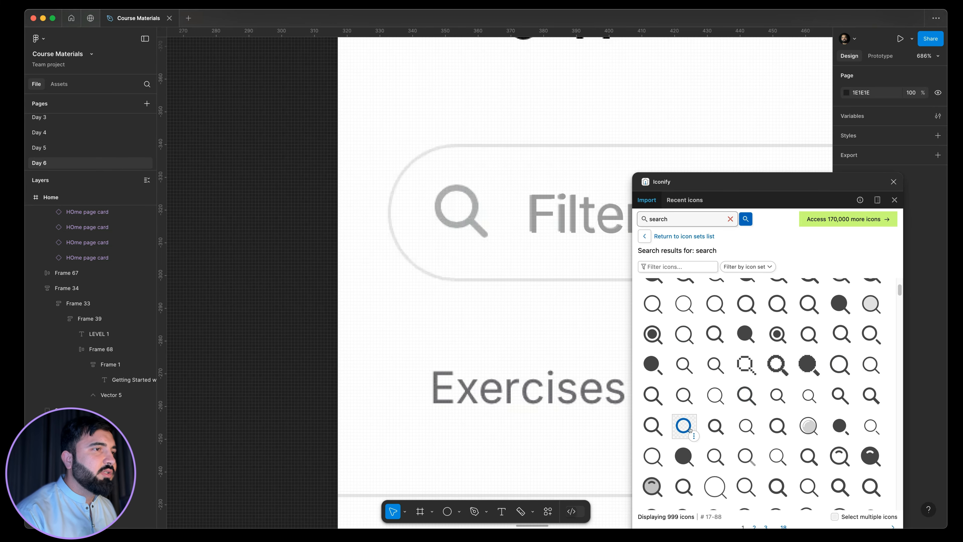
Insert the ion:search icon at 20 × 20 over the reference magnifier at X 345, Y -330 and colour it 9D9D9D.
click(778, 488)
scroll(467, 207, up, 5)
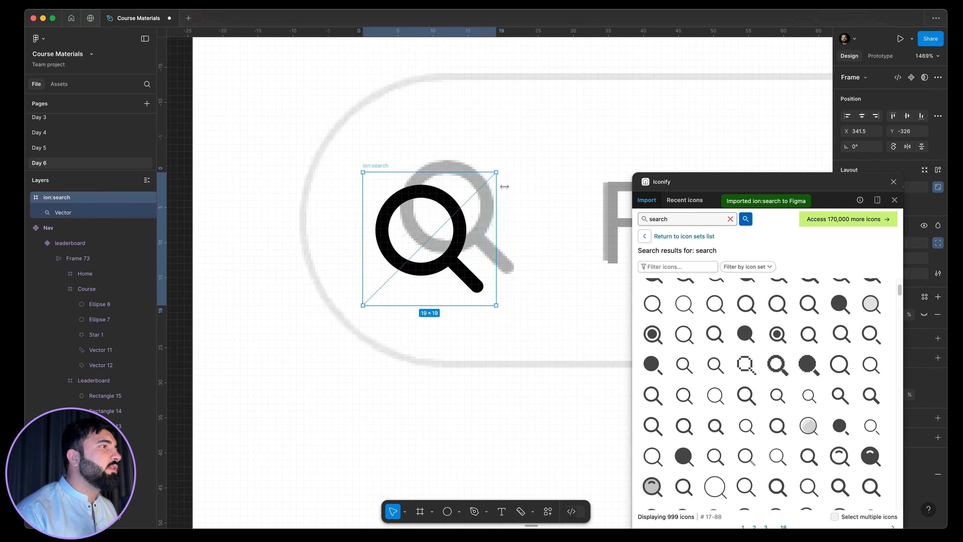
drag(430, 239, 459, 214)
click(894, 182)
click(847, 395)
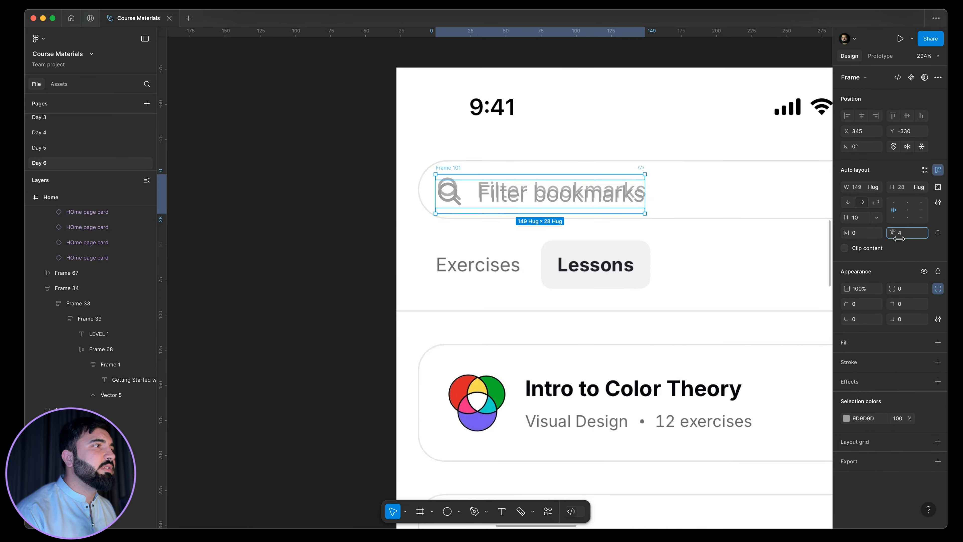
Wrap the icon and placeholder in a 344 × 44 auto layout frame with gap 10, padding 12, a 1 px CECECE inside stroke and corner radius 53.
key(shift+a)
scroll(638, 223, up, 5)
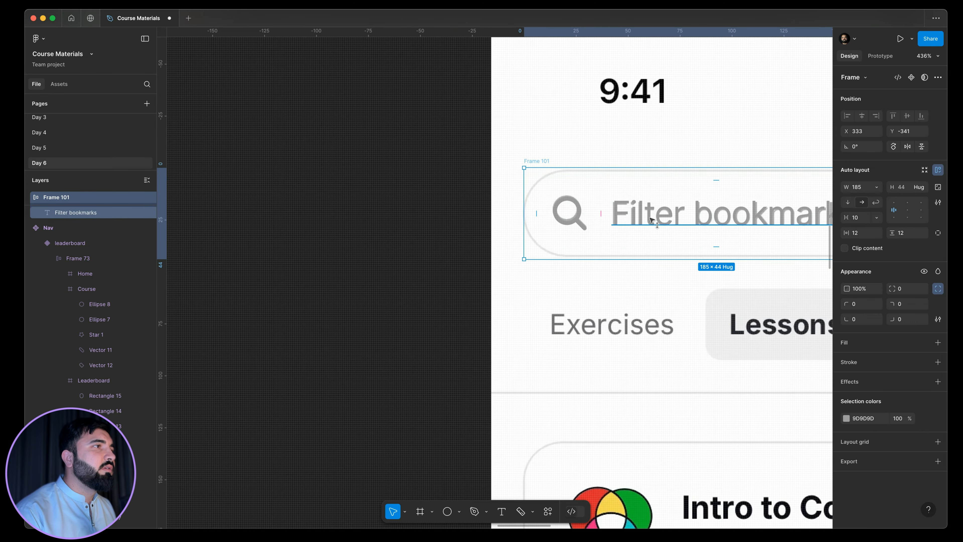
scroll(645, 209, down, 3)
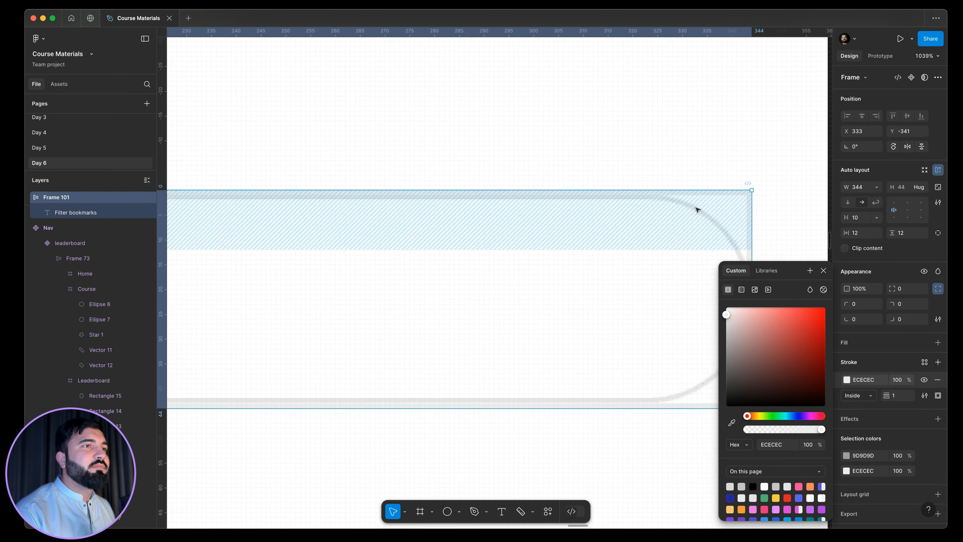
scroll(694, 208, down, 10)
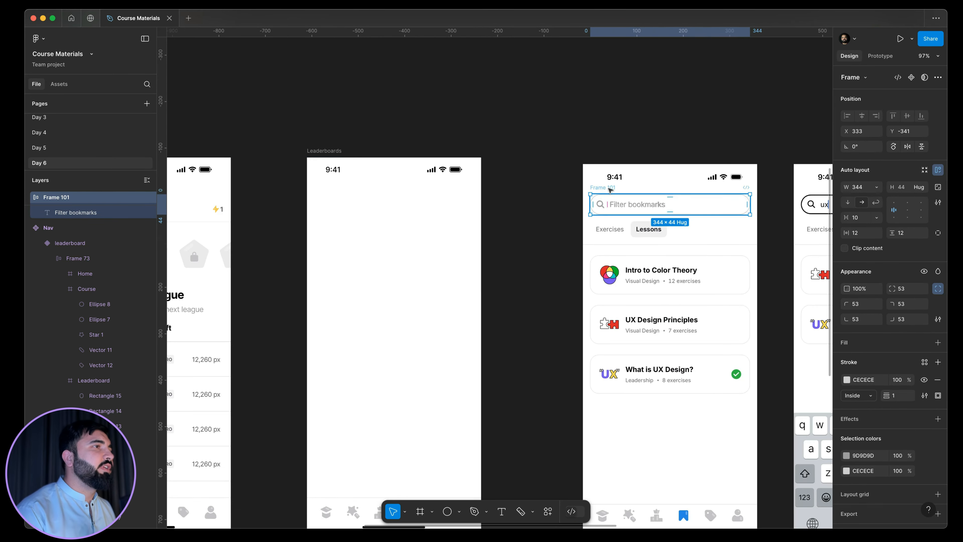
Move the search bar into the emptied Leaderboards frame and position it at X 15, Y 71.
click(363, 258)
key(ctrl+v)
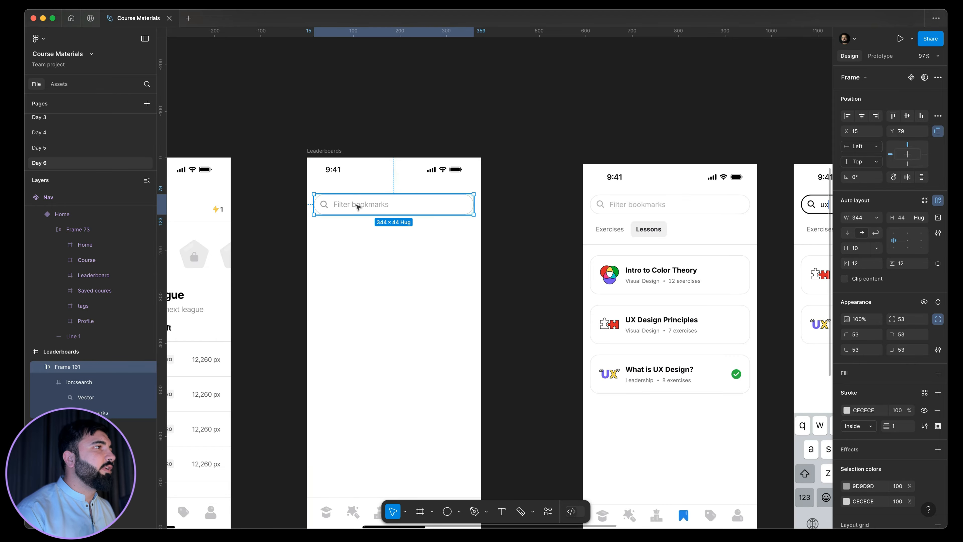
drag(358, 207, 359, 204)
key(alt)
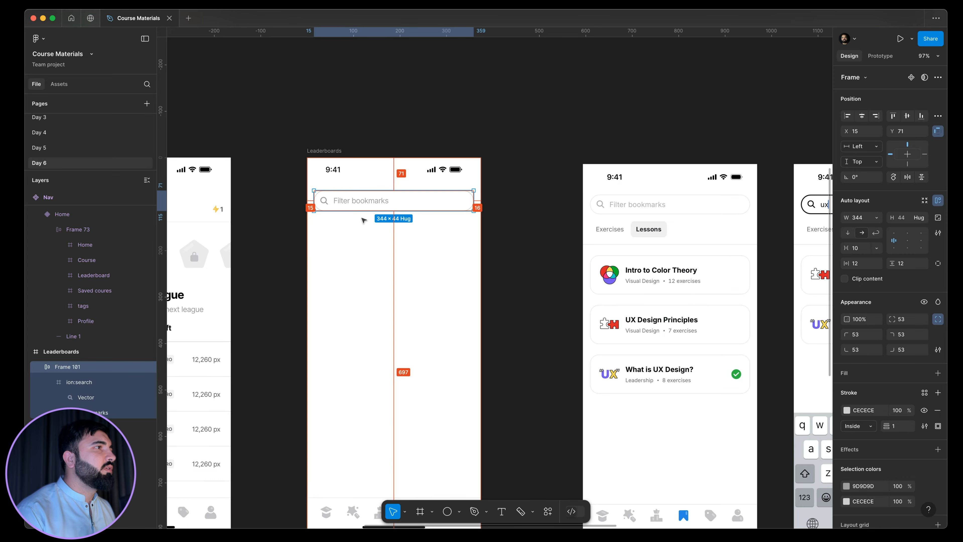
scroll(383, 177, down, 2)
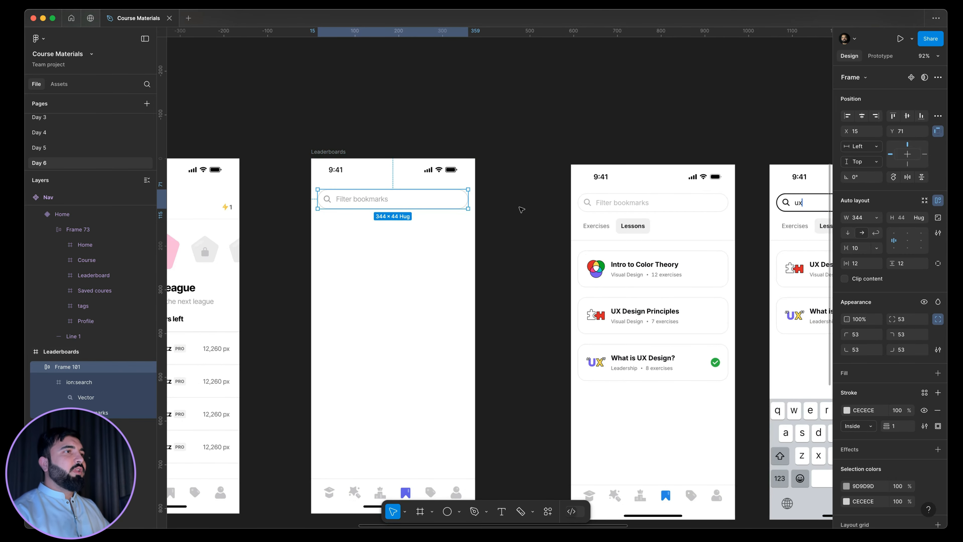
click(538, 209)
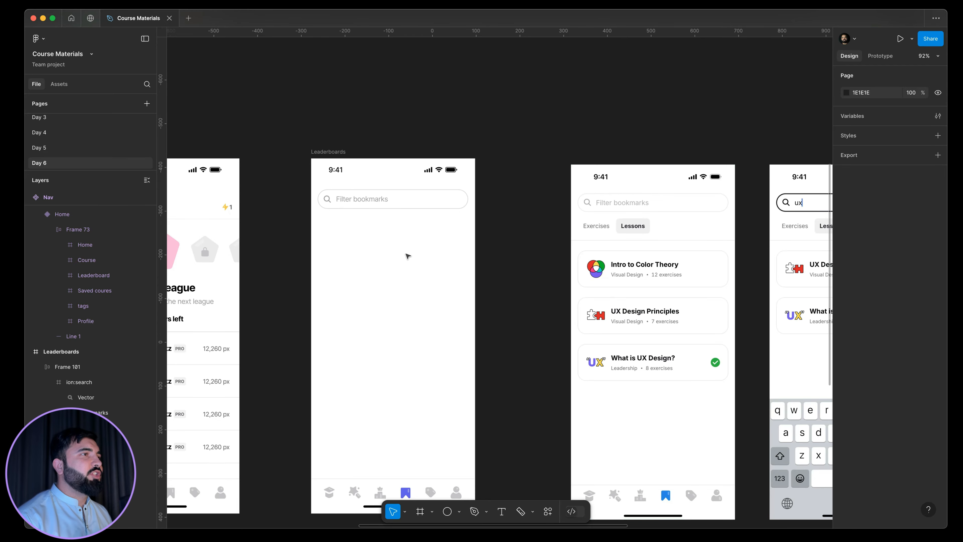
Copy the row of level tabs from the Select course TABS screen on the Day 4 page.
scroll(589, 232, up, 5)
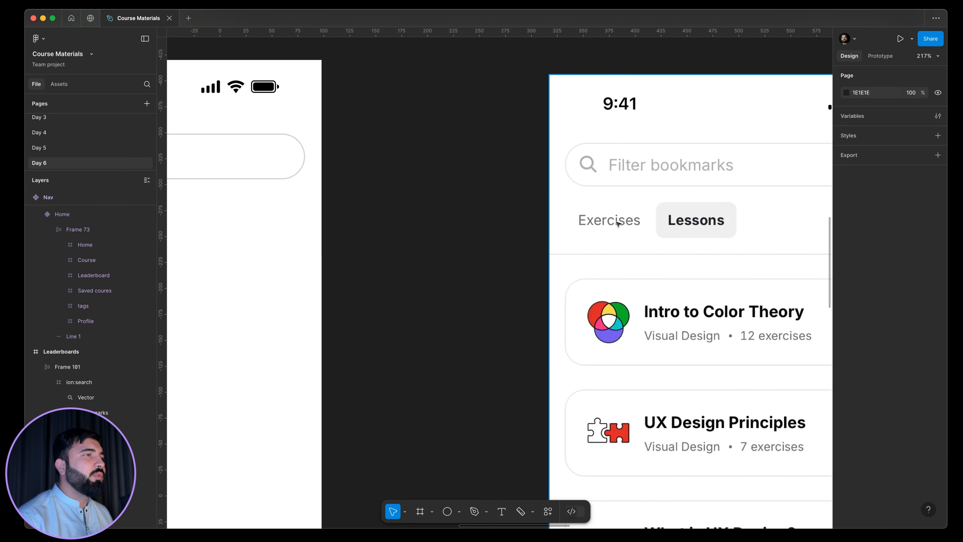
scroll(652, 220, down, 4)
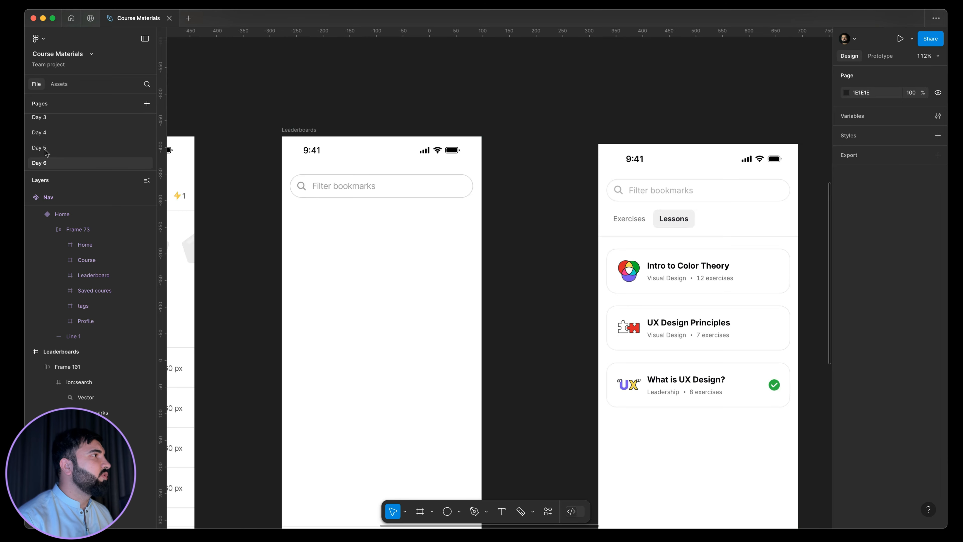
click(46, 134)
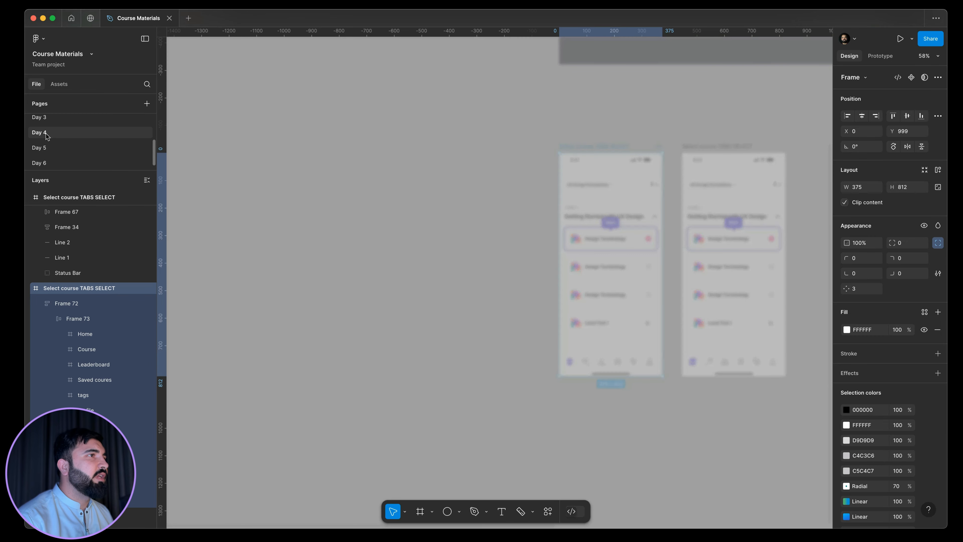
scroll(355, 257, up, 3)
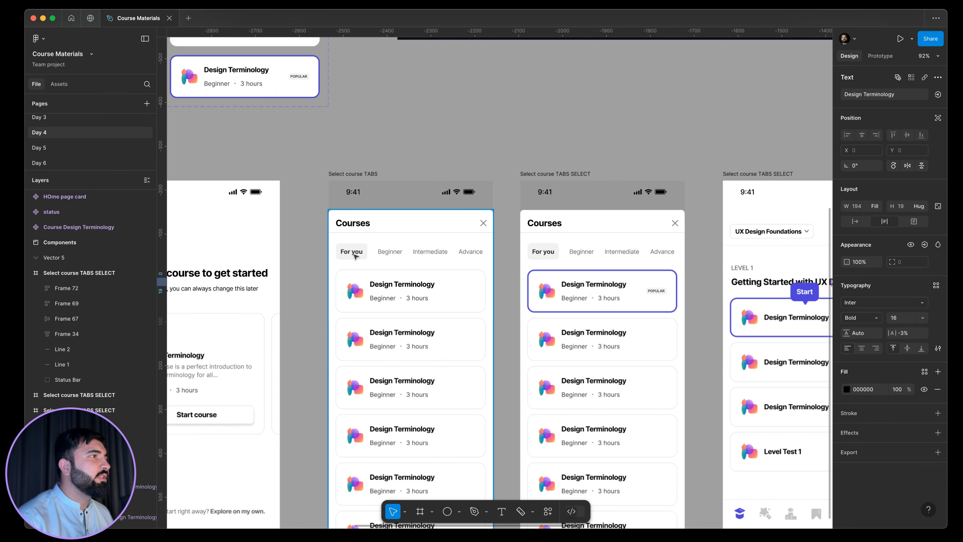
click(355, 257)
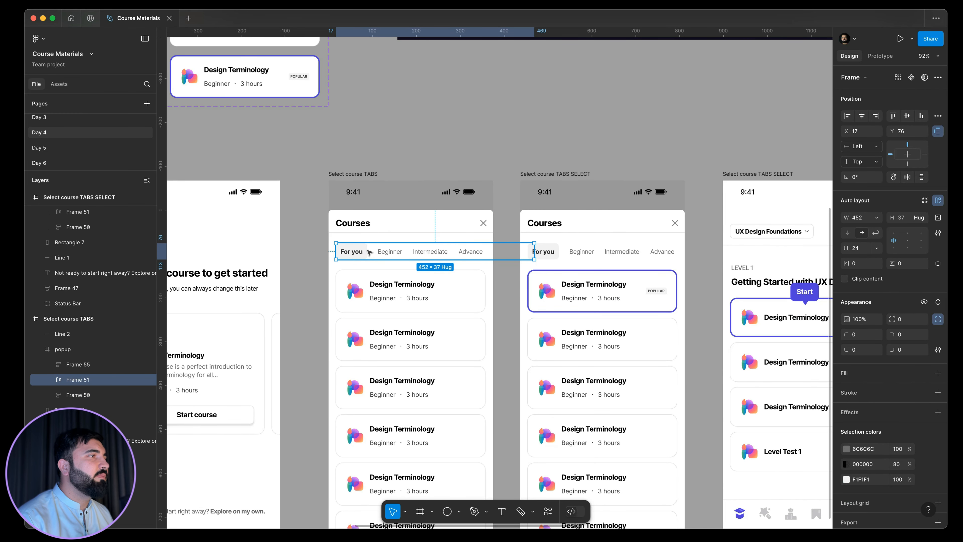
Paste the tab row into the new screen on the Day 6 page and place it below the search bar at X 15, Y 134.
click(51, 163)
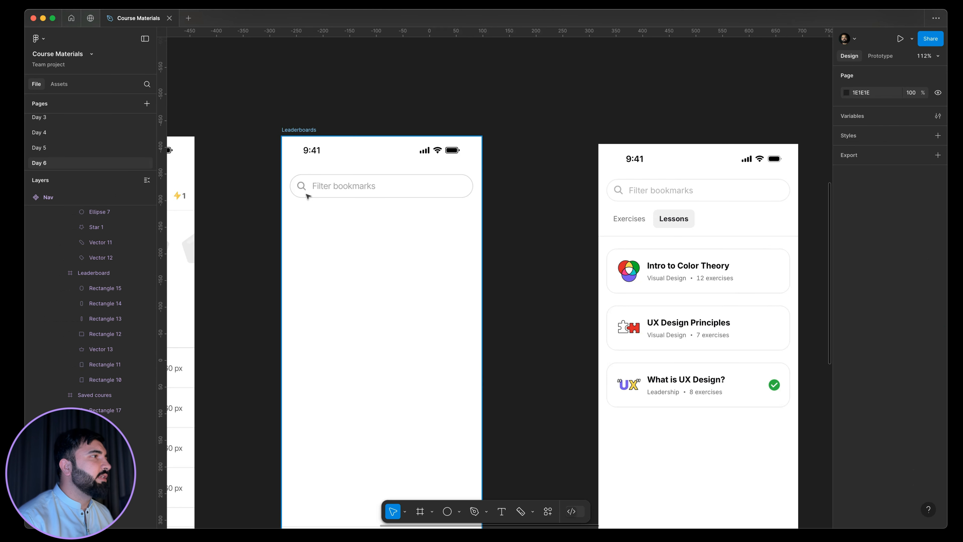
scroll(307, 196, up, 5)
key(super+v)
scroll(338, 232, down, 3)
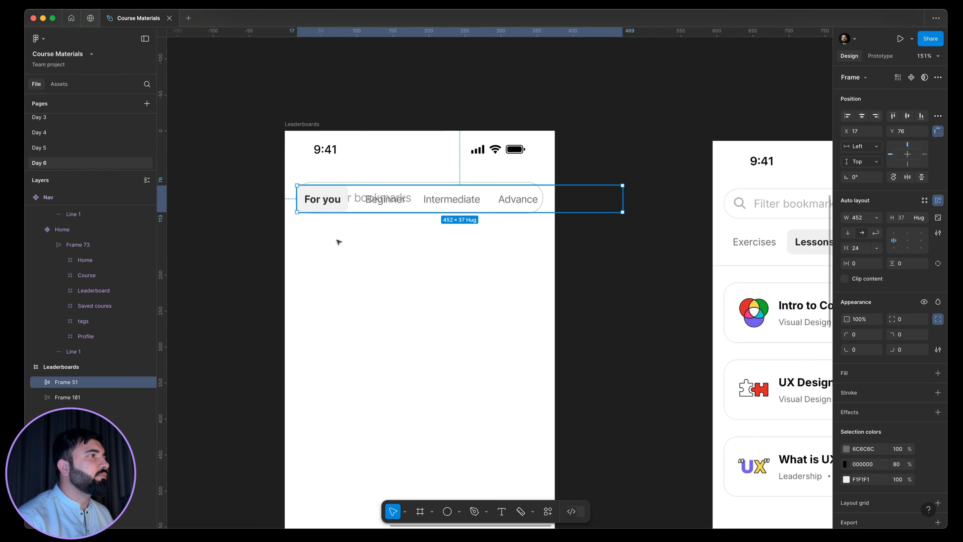
drag(339, 197, 337, 238)
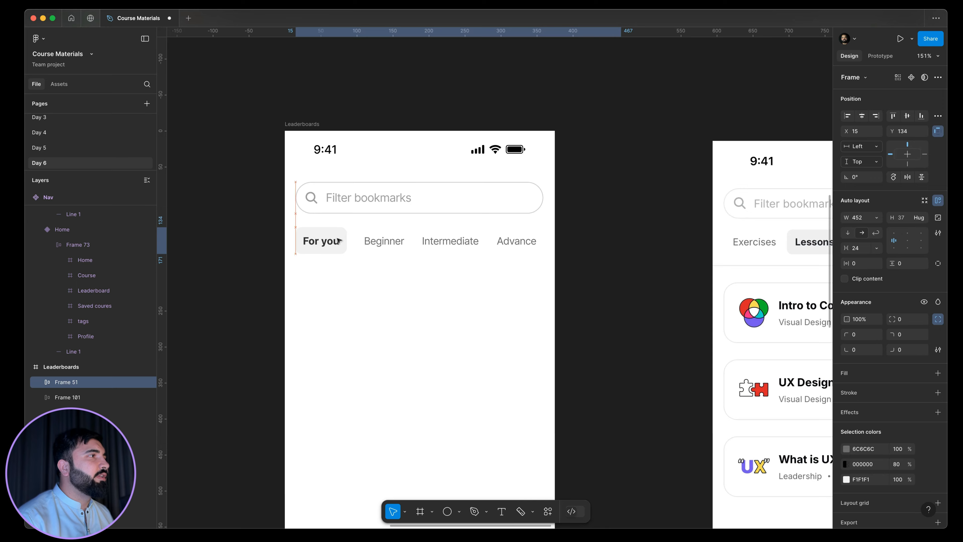
Change the active "For you" tab label to "Exercise", correcting its spelling.
click(325, 252)
click(382, 241)
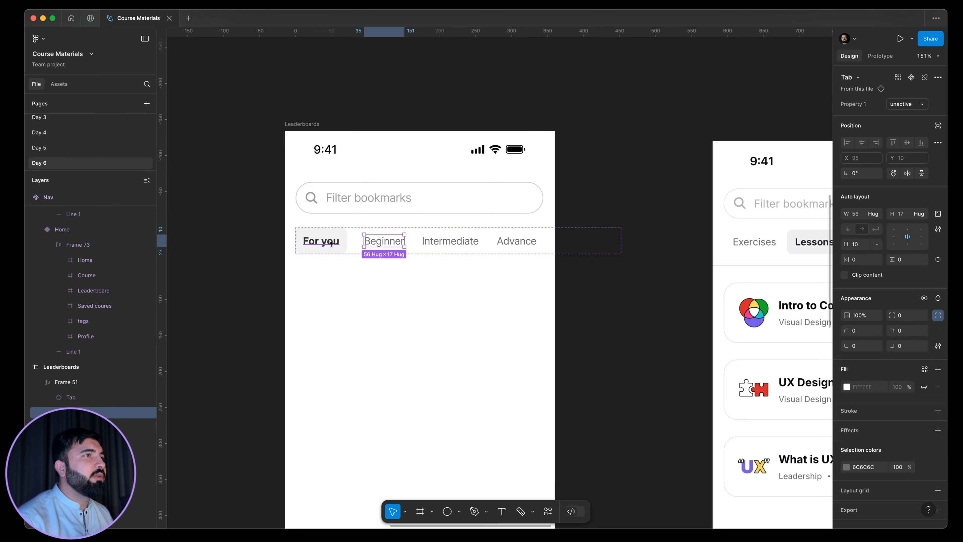
click(332, 243)
double_click(330, 242)
text(Execr)
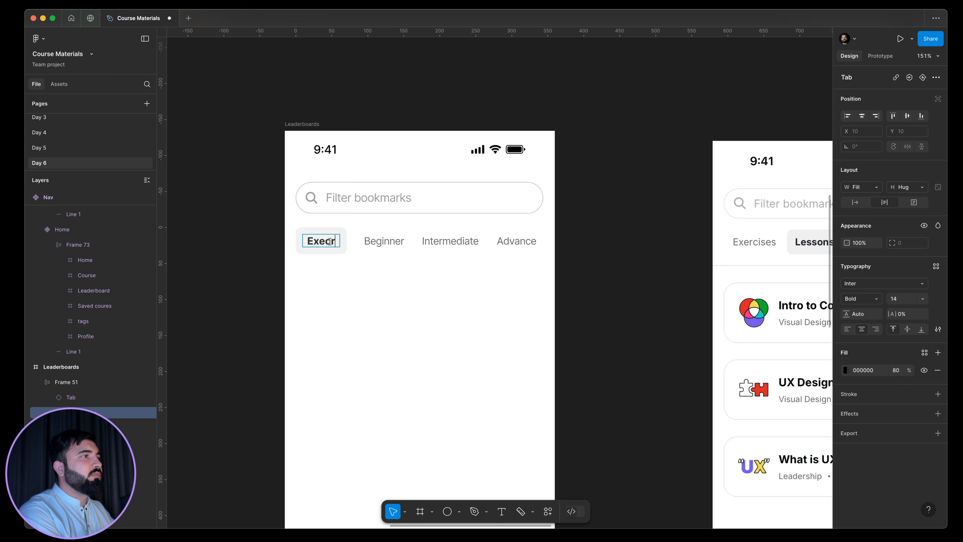
text(i)
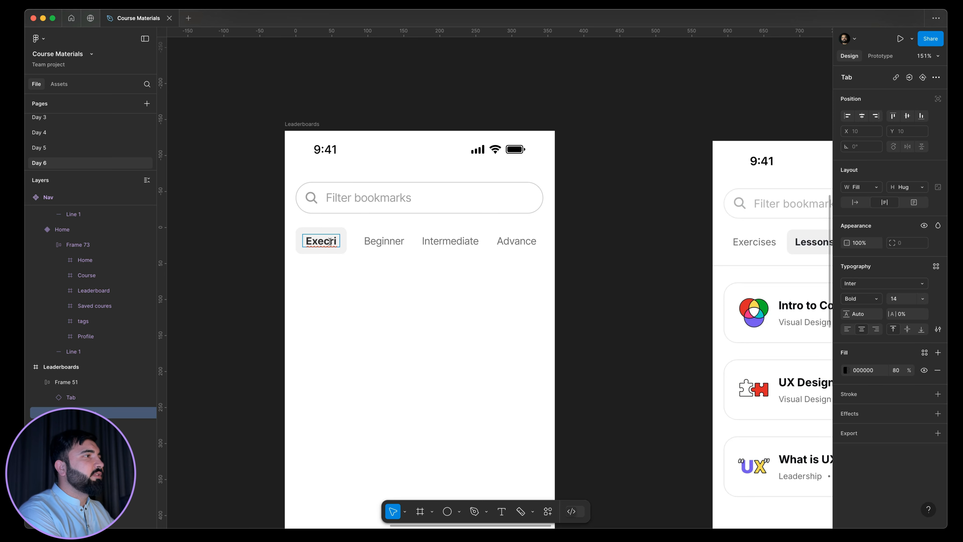
text(sse)
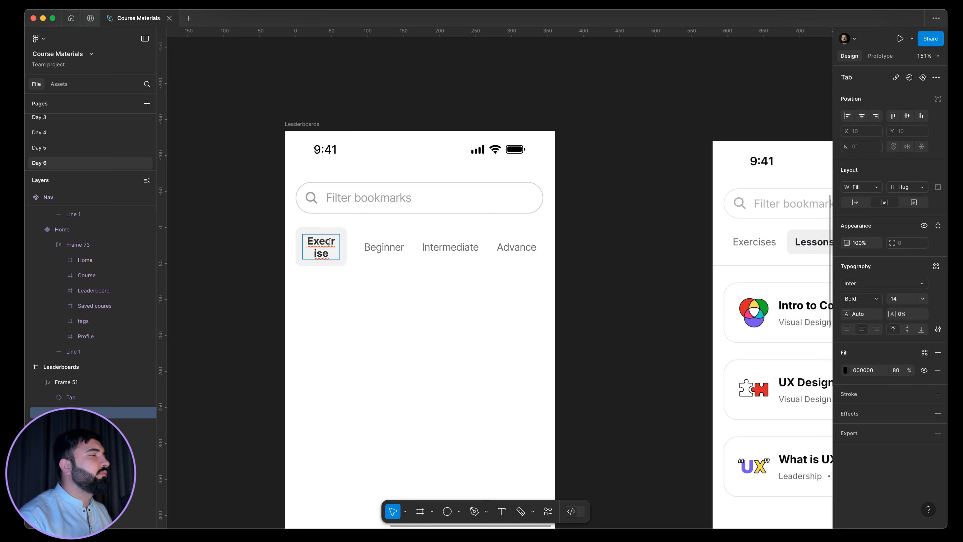
right_click(332, 246)
click(339, 247)
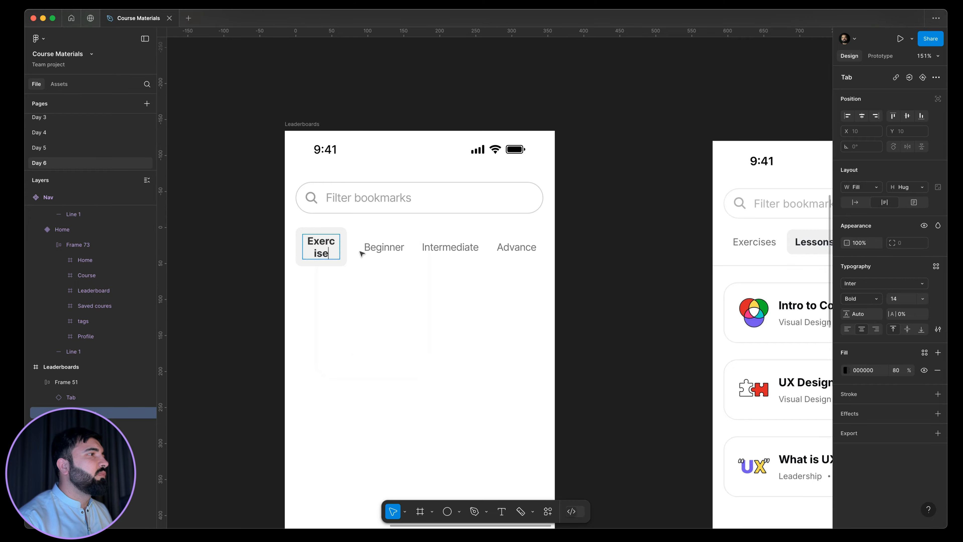
key(Escape)
Change the "Beginner" tab label beside Exercise to "Lessons".
click(369, 249)
double_click(369, 249)
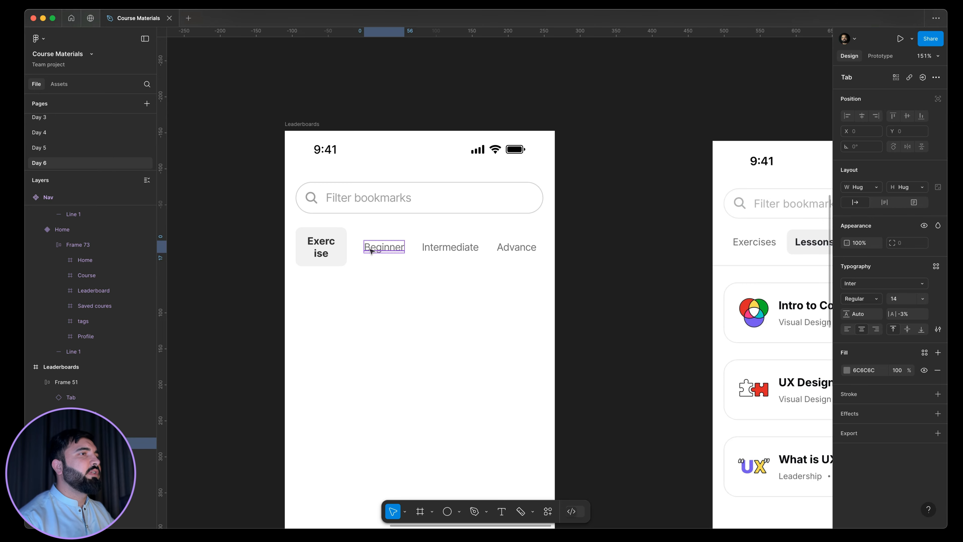
double_click(368, 250)
text(Lessons)
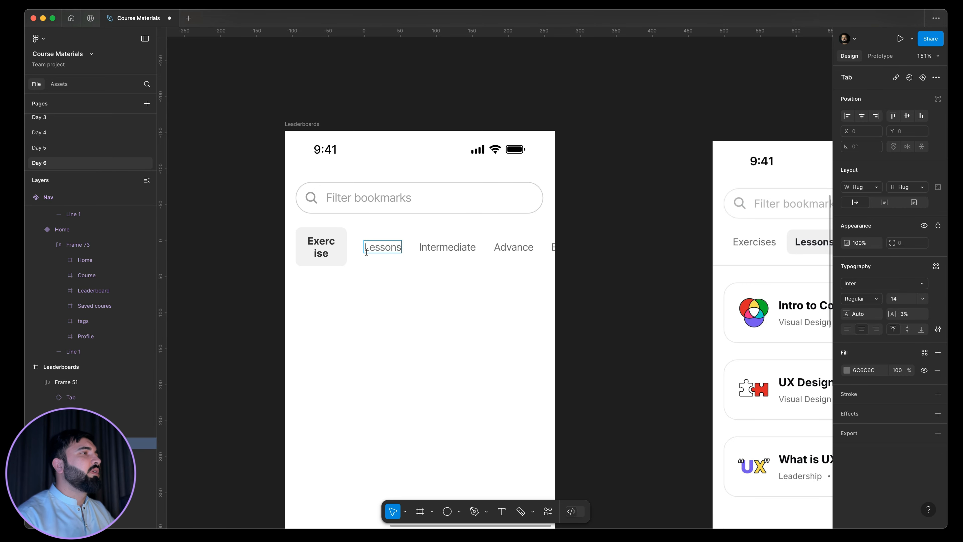
key(Escape)
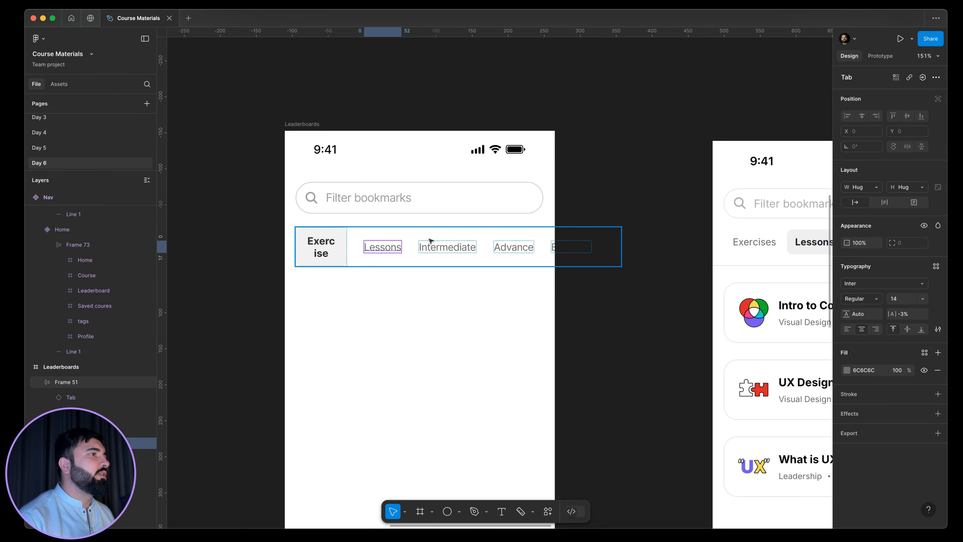
Delete the Intermediate, Advance and last Beginner tabs from the tab row.
click(440, 254)
shift+click(511, 247)
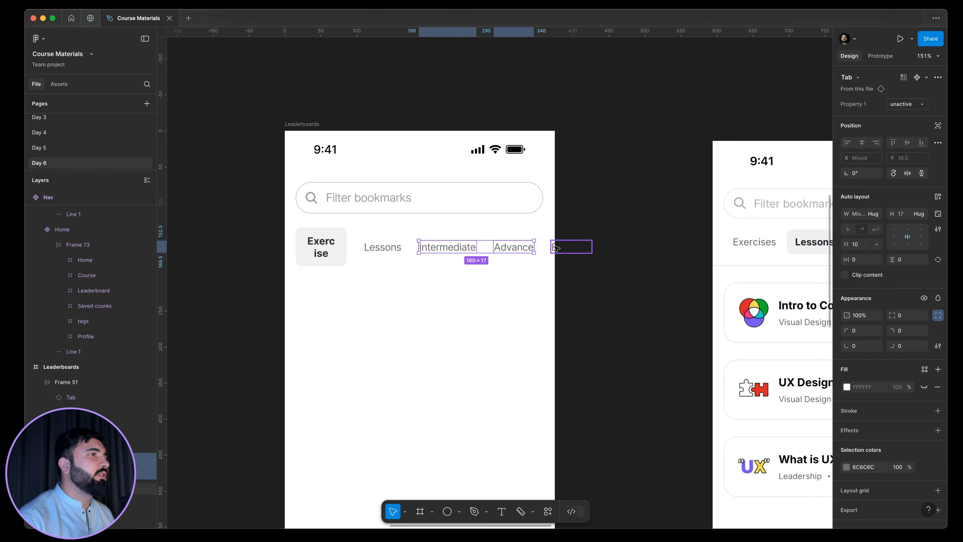
shift+click(554, 247)
key(Delete)
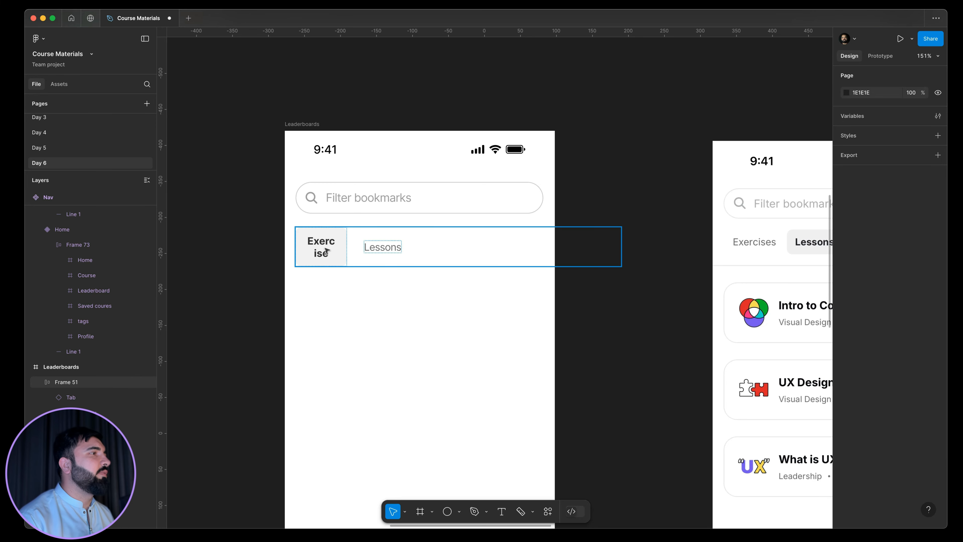
Set the label width to hug contents in the active tab's main component, and return to the instance on the Day 6 page.
click(327, 250)
right_click(331, 253)
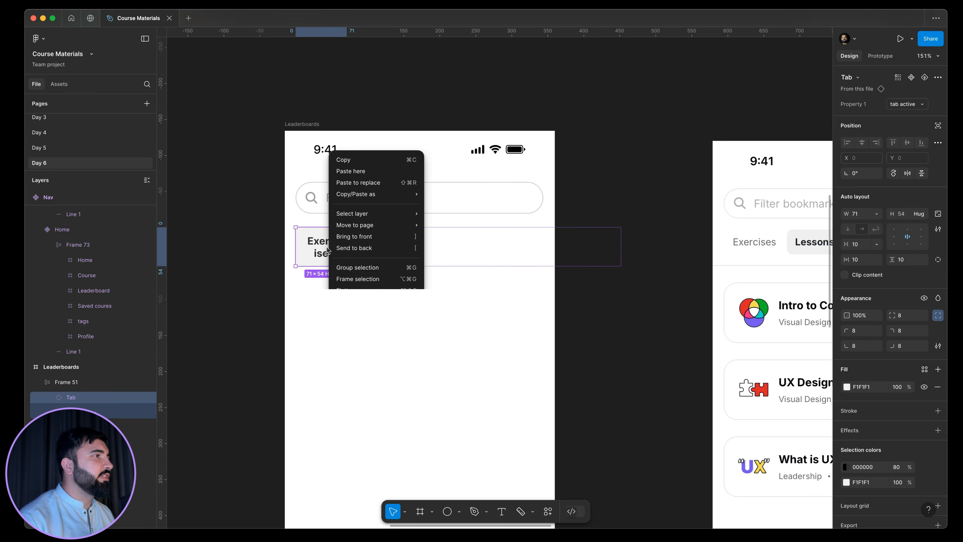
mouse_move(380, 402)
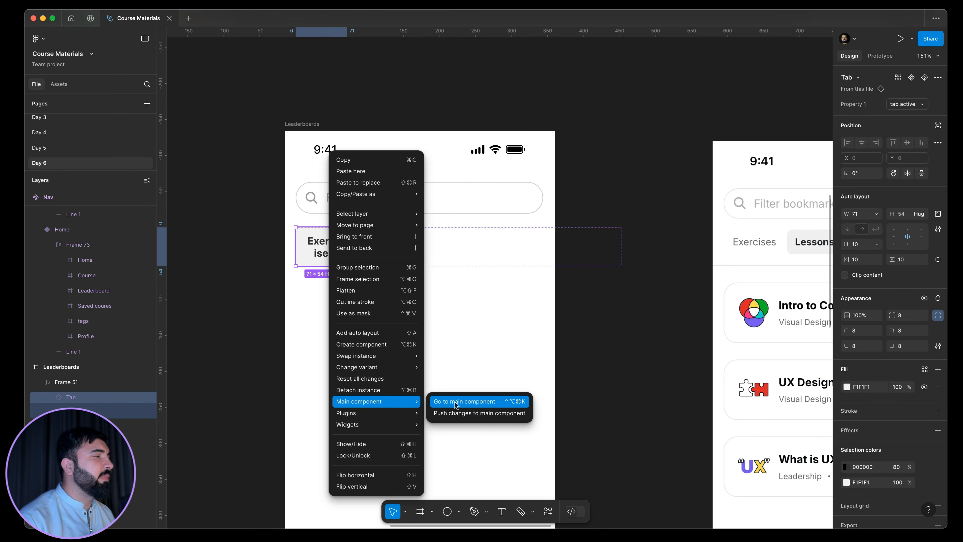
click(464, 401)
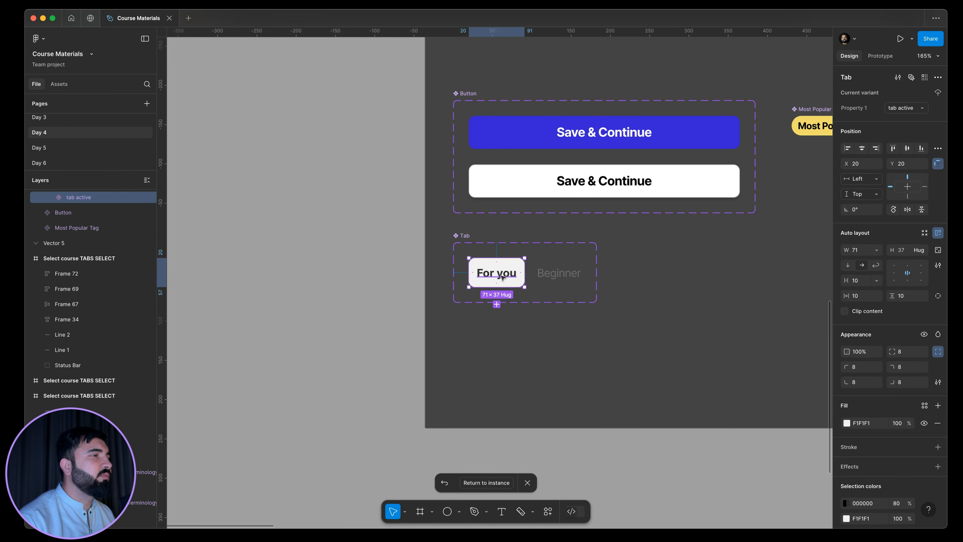
scroll(507, 272, up, 5)
click(522, 269)
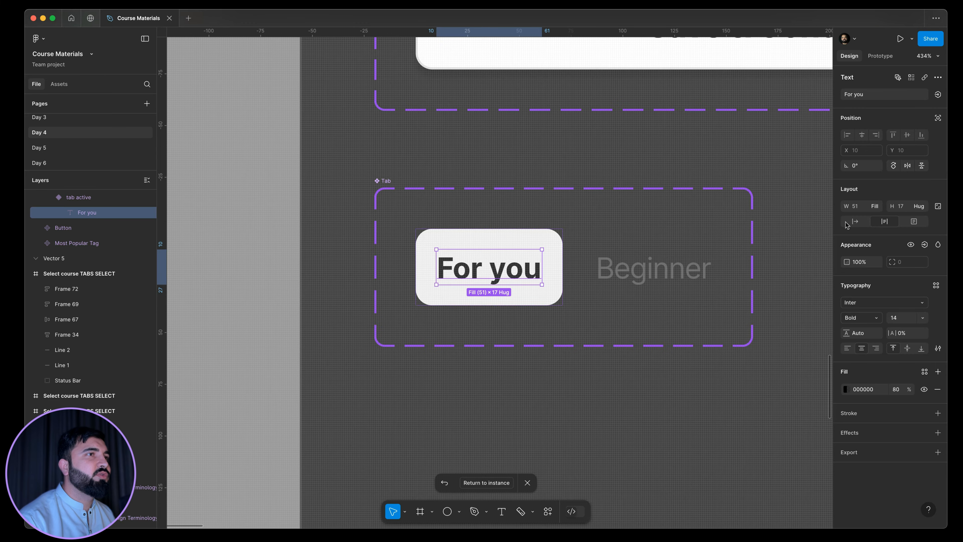
click(879, 211)
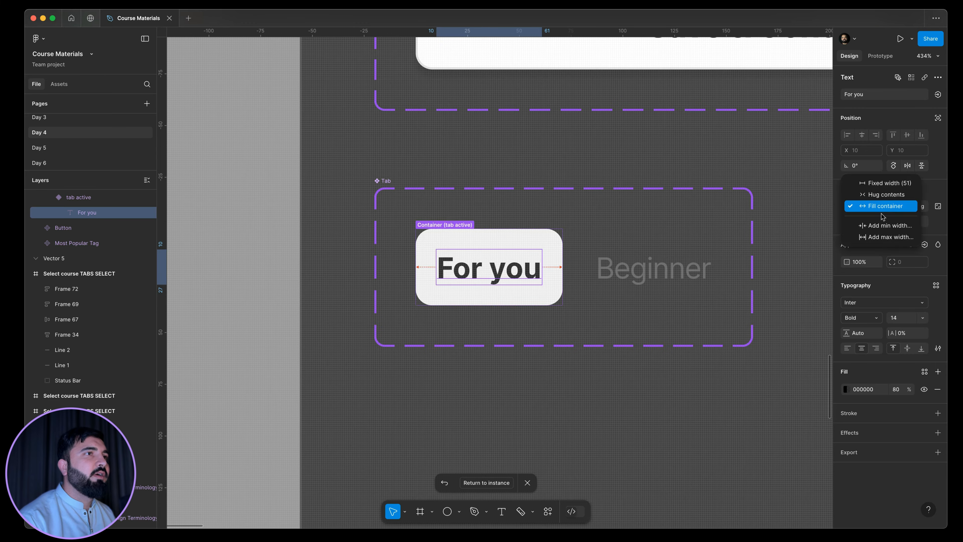
click(889, 196)
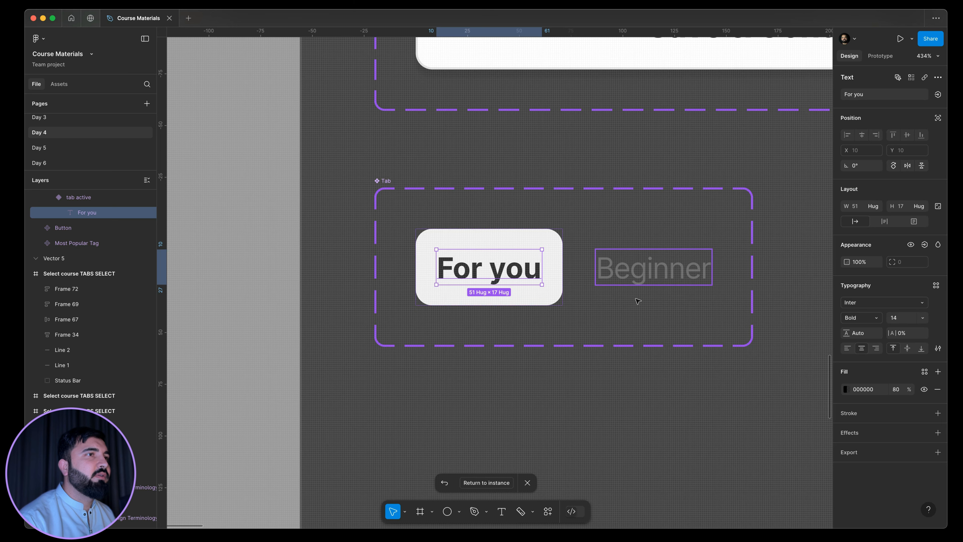
click(480, 483)
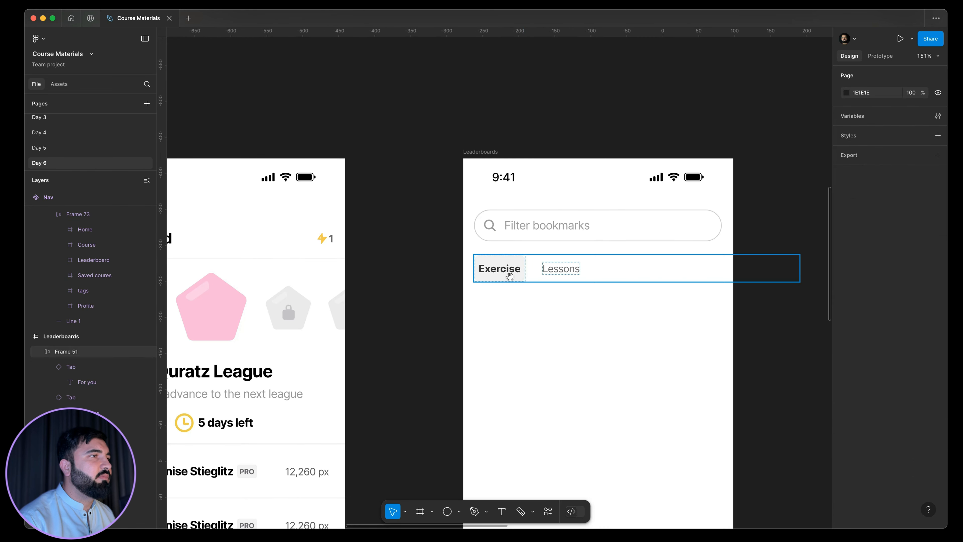
Narrow the tab row frame to 344 px so that it matches the search bar's width.
drag(528, 276, 451, 276)
scroll(457, 272, up, 5)
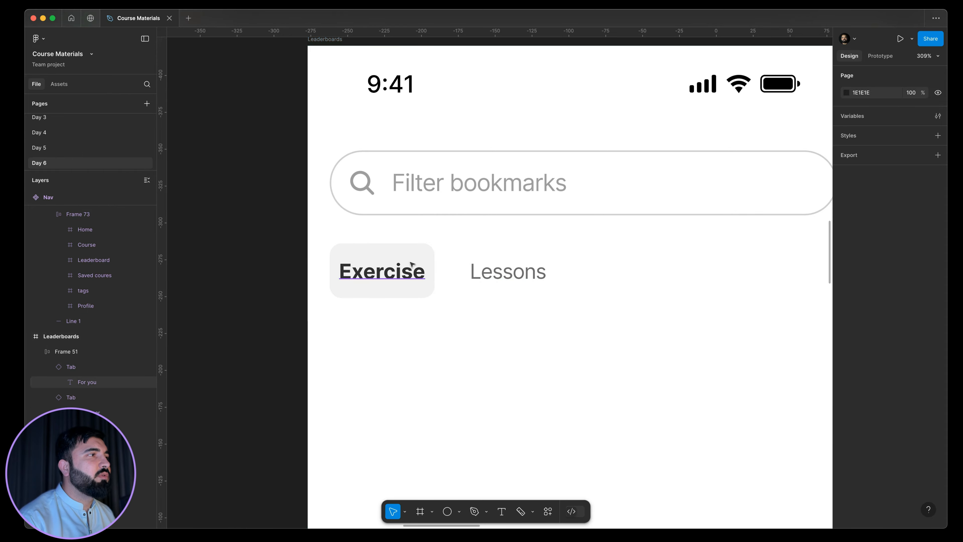
scroll(412, 265, down, 5)
click(420, 273)
scroll(424, 274, up, 3)
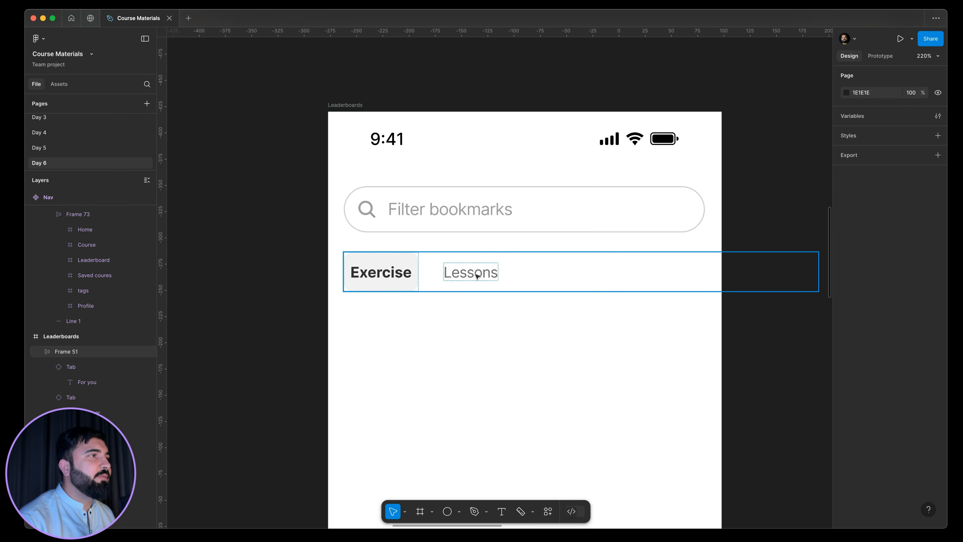
click(477, 276)
click(402, 297)
scroll(402, 297, down, 5)
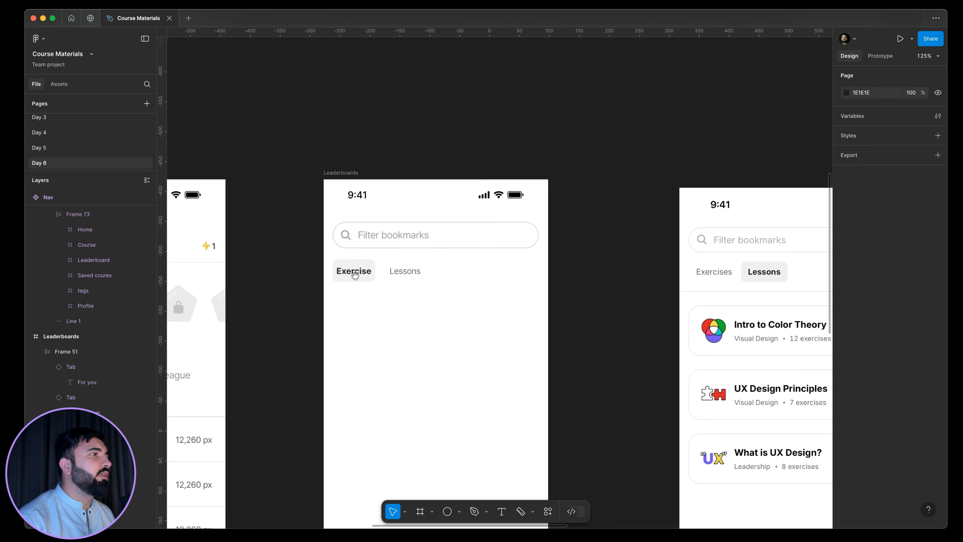
click(357, 277)
click(357, 278)
drag(536, 276, 472, 271)
click(228, 287)
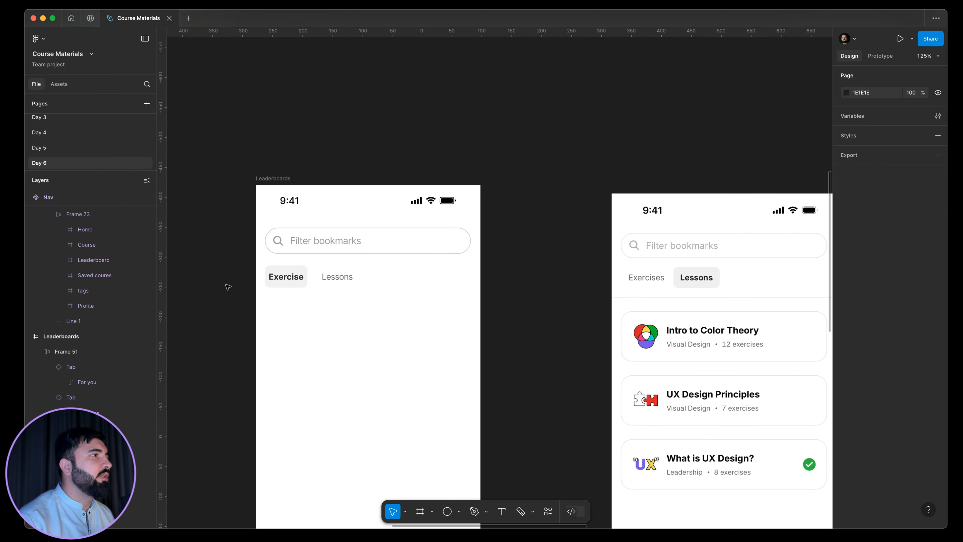
Wrap the tab row in an auto layout frame and stretch it across the full 375 px screen width at X 0.
scroll(264, 245, down, 3)
click(325, 219)
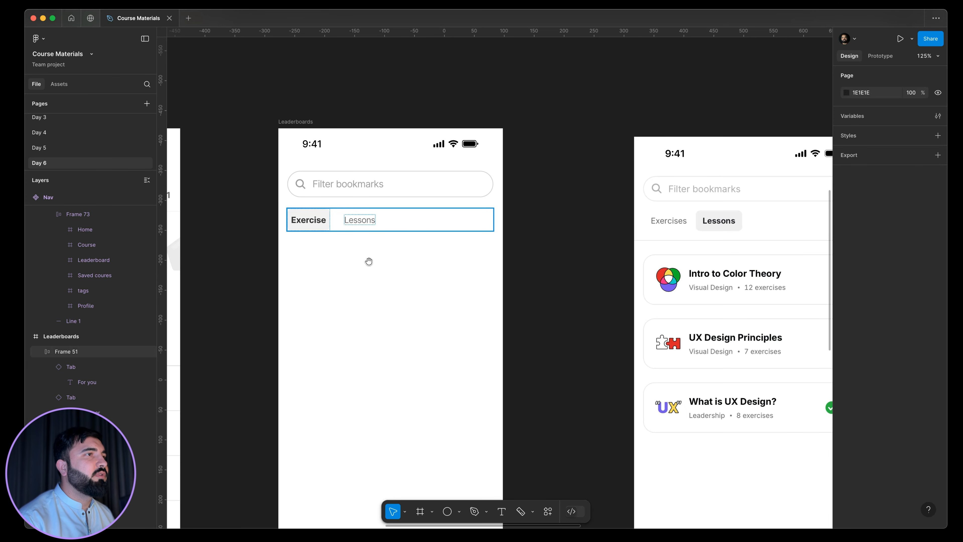
drag(369, 261, 307, 240)
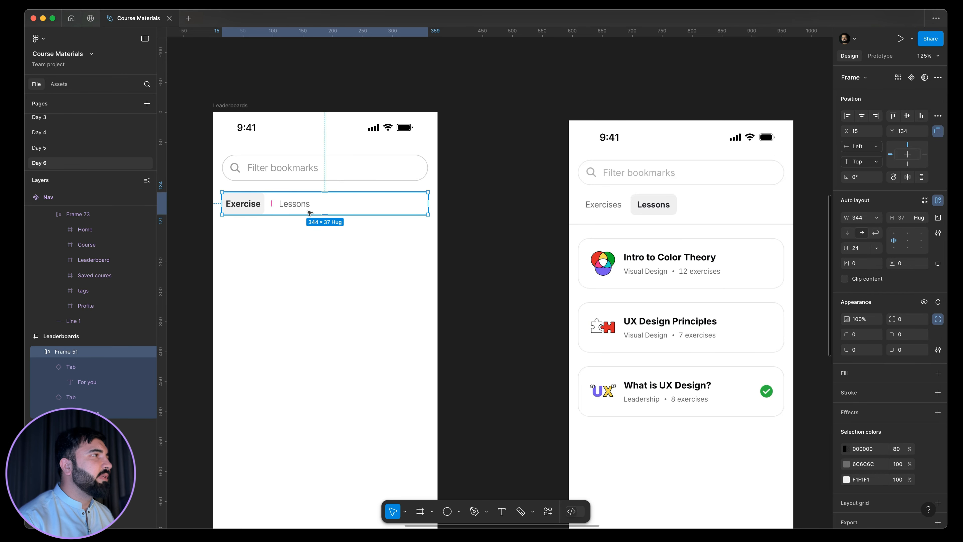
key(shift+a)
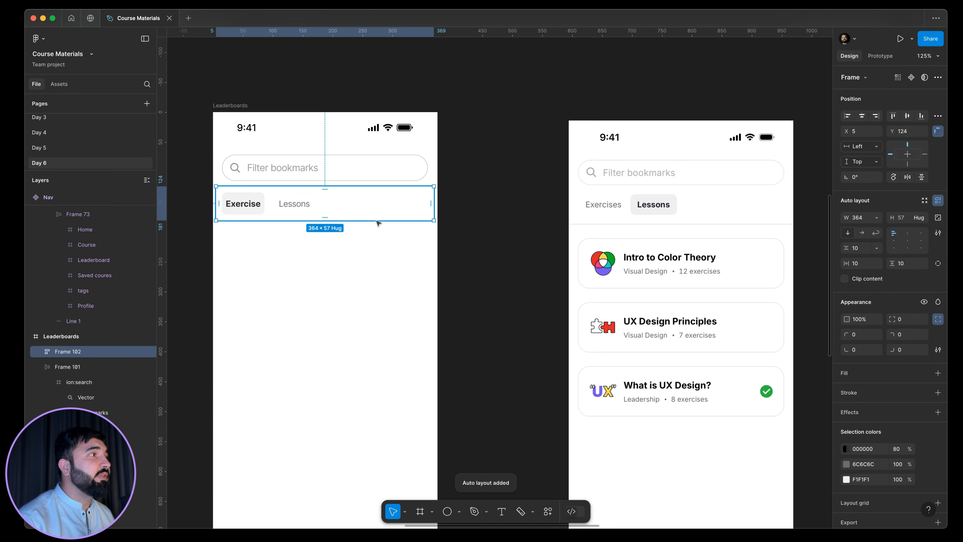
drag(438, 215, 440, 217)
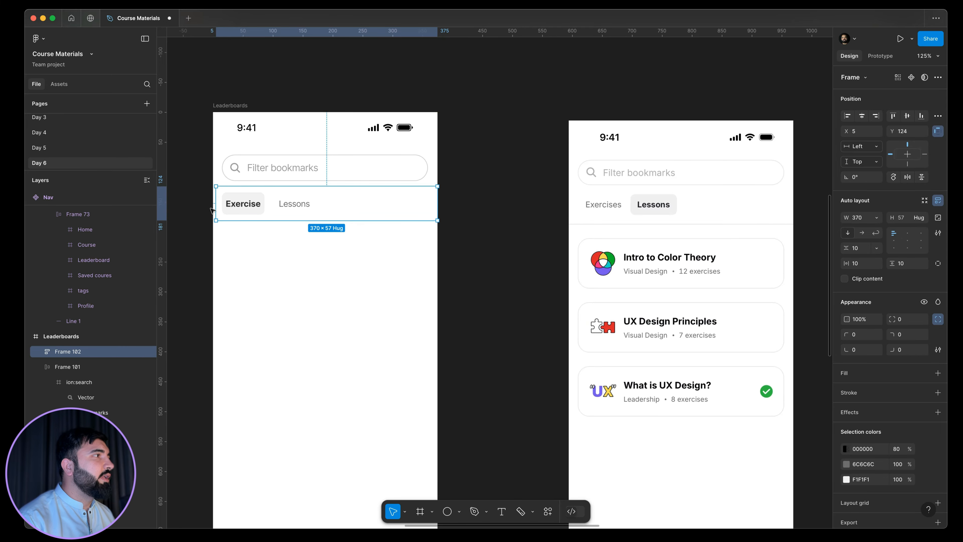
drag(211, 211, 213, 211)
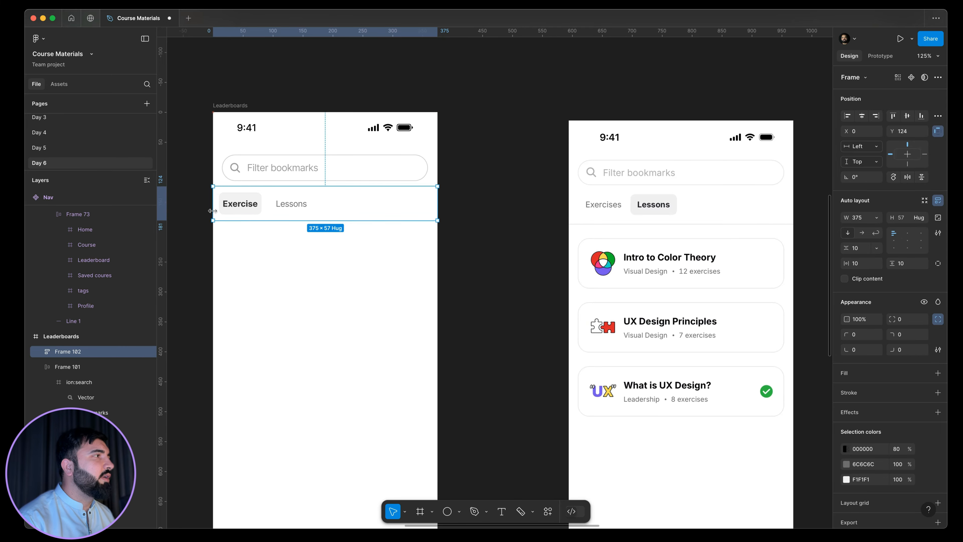
Set the new tab frame's horizontal padding to 16.
click(864, 266)
text(1)
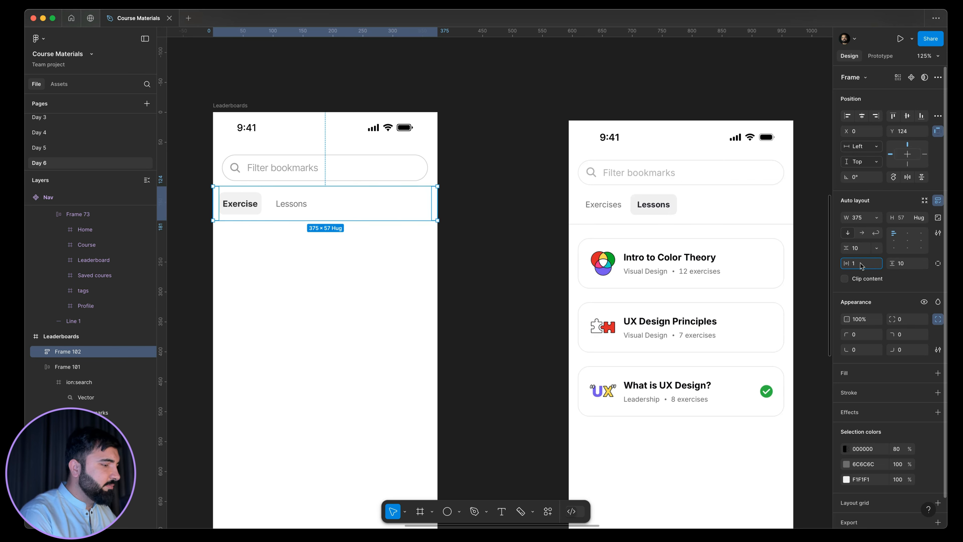
text(6)
key(Return)
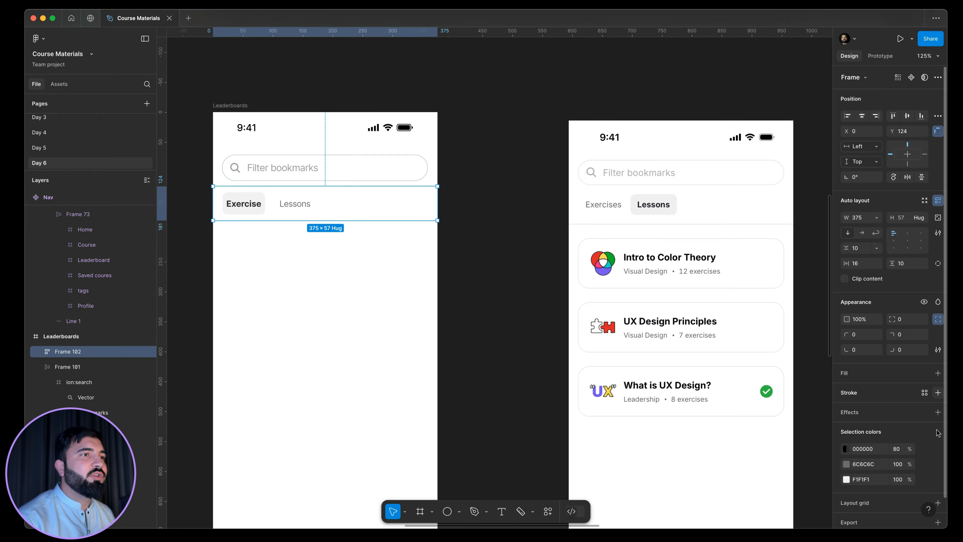
Add a 1 px inside stroke to the tab frame on its bottom side only.
click(938, 392)
click(937, 425)
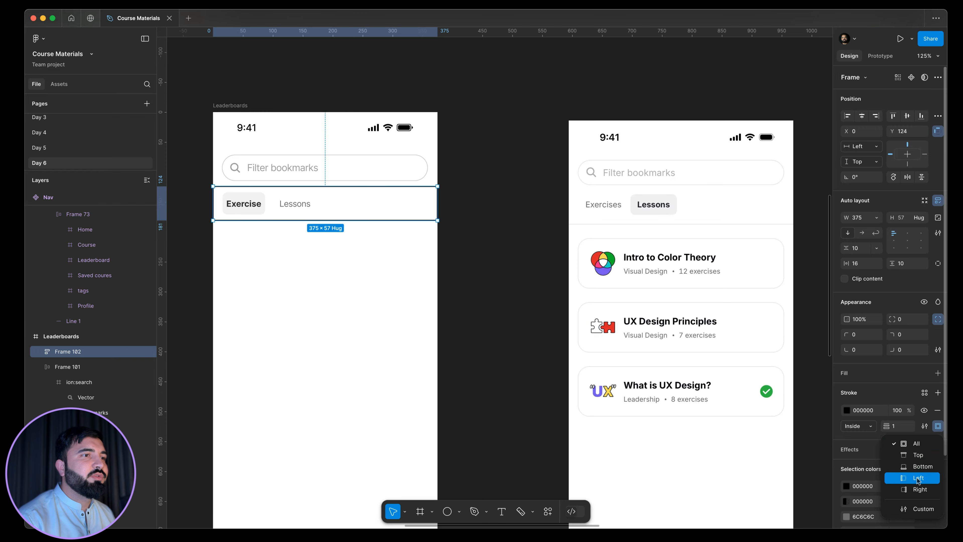
click(911, 466)
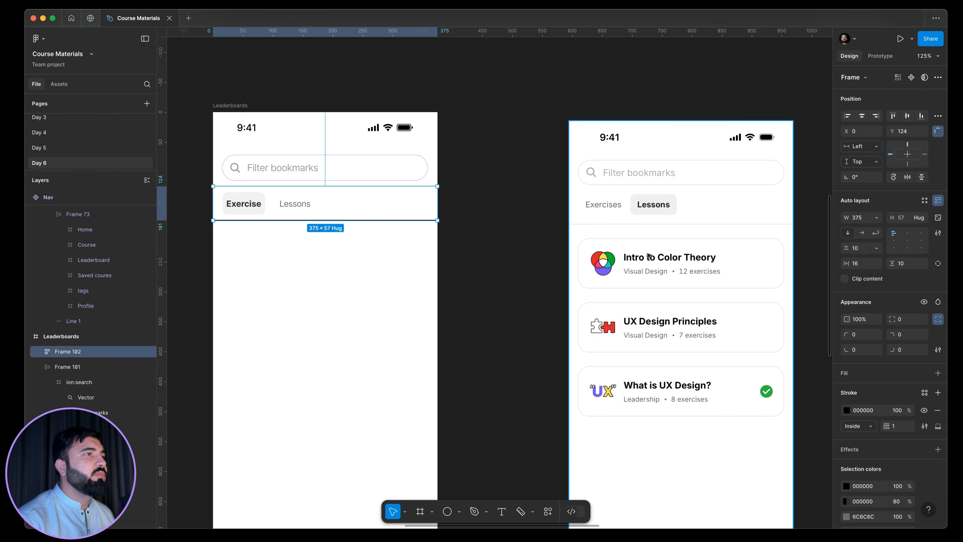
Color the tab frame's stroke E5E5E5 by sampling the divider line in the reference screen.
scroll(598, 200, up, 10)
click(846, 410)
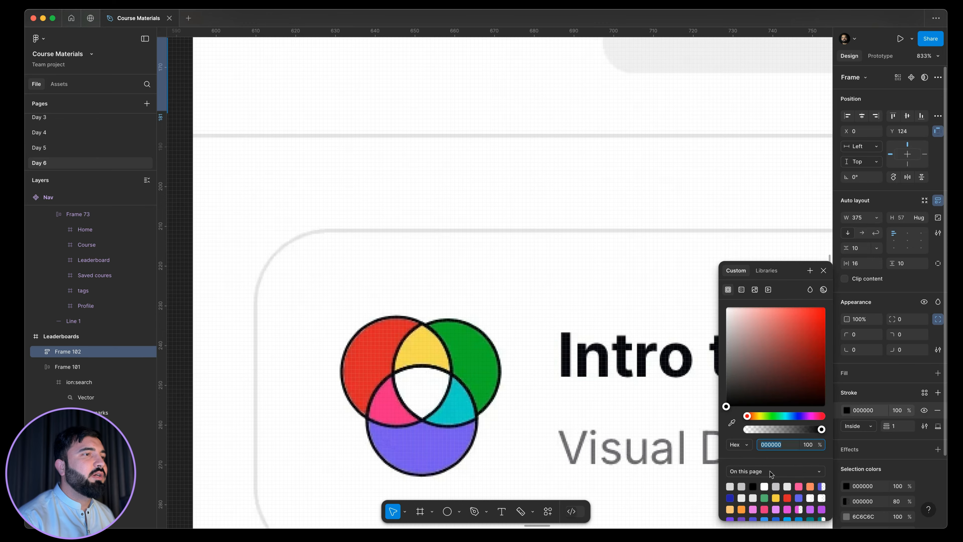
click(621, 135)
scroll(701, 156, down, 3)
scroll(702, 156, down, 10)
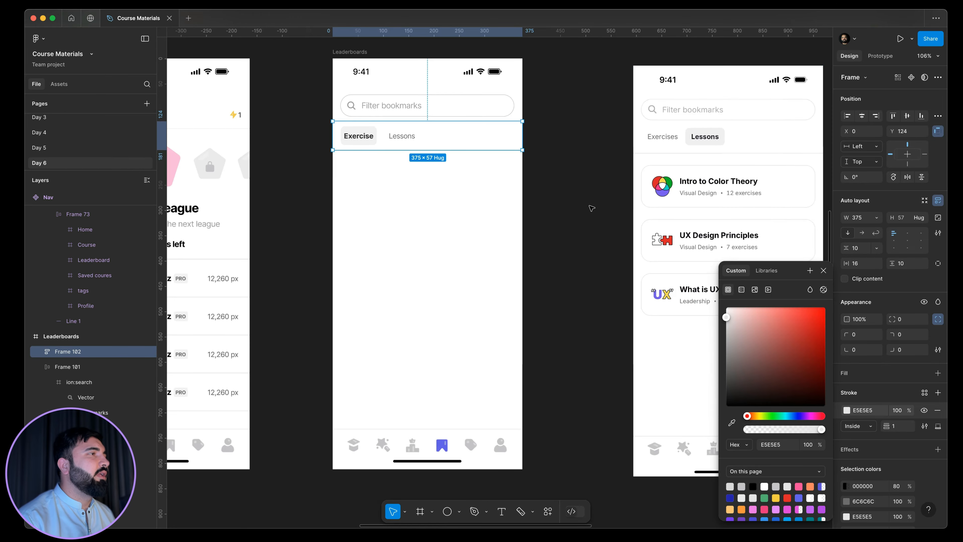
click(589, 206)
scroll(598, 257, up, 3)
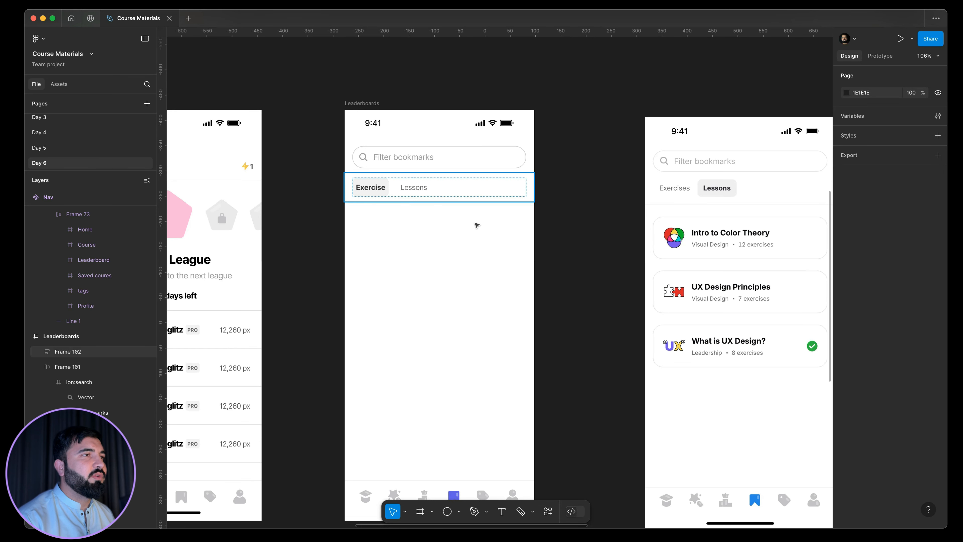
scroll(522, 252, left, 2)
scroll(551, 282, right, 2)
scroll(550, 281, down, 1)
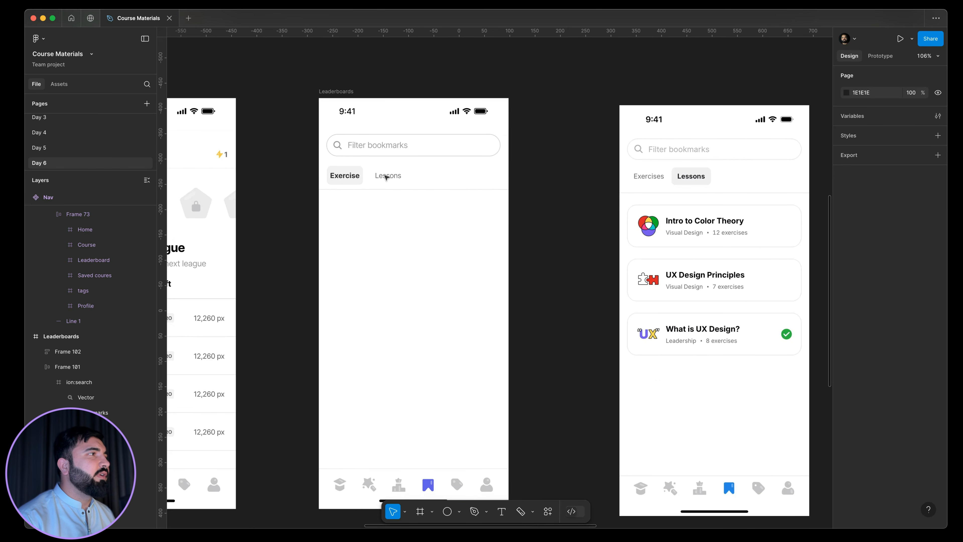
click(419, 180)
click(408, 193)
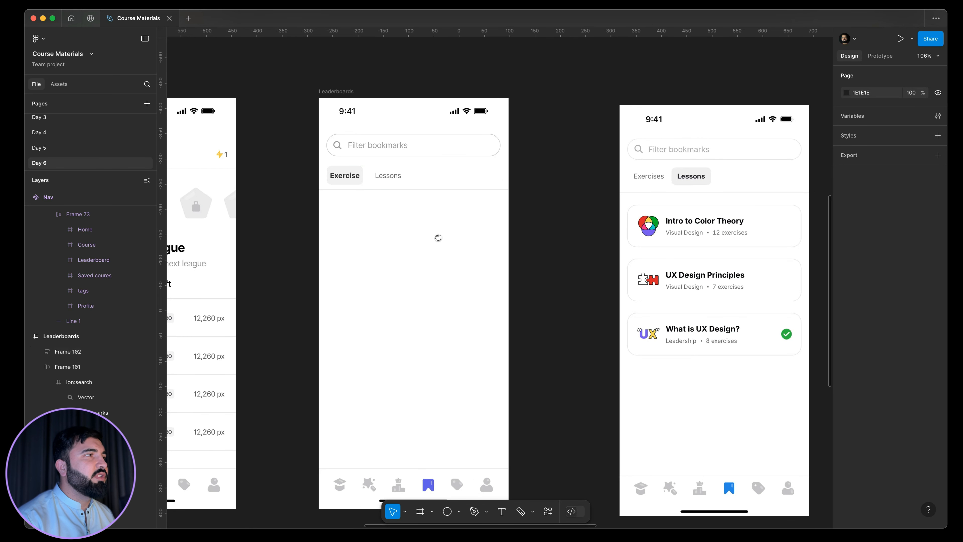
Switch the Lessons tab to the "tab active" variant and the Exercise tab to "unactive".
scroll(438, 238, right, 1)
click(383, 173)
double_click(383, 174)
click(384, 174)
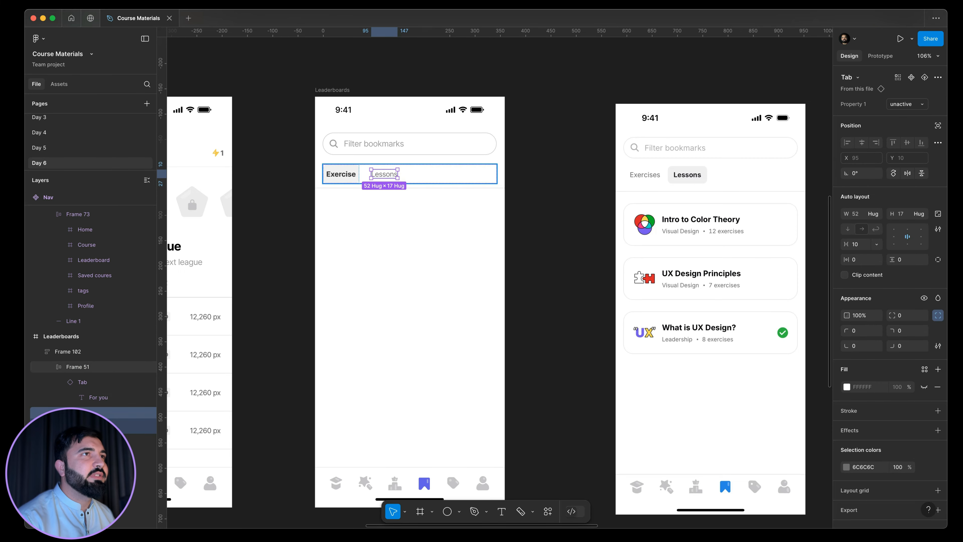
click(907, 104)
click(858, 118)
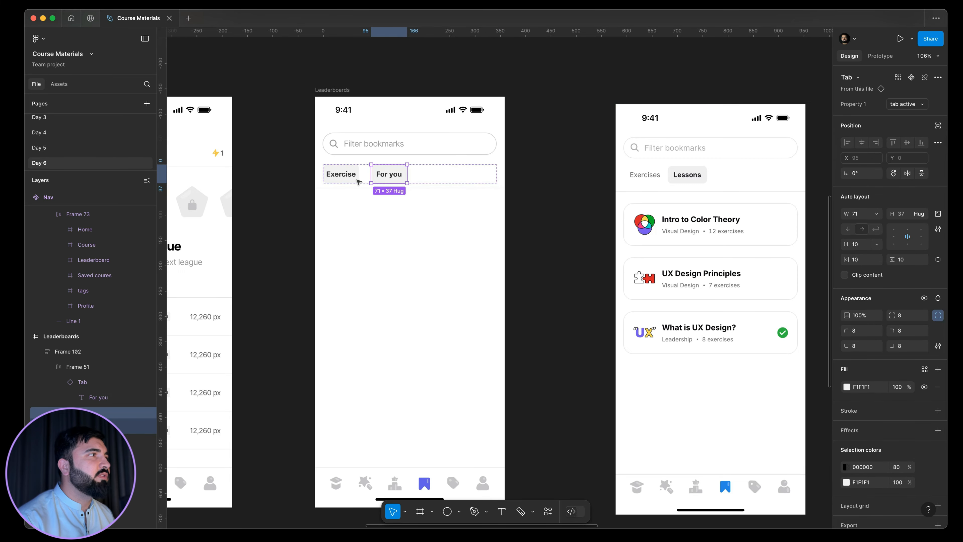
click(356, 179)
click(903, 104)
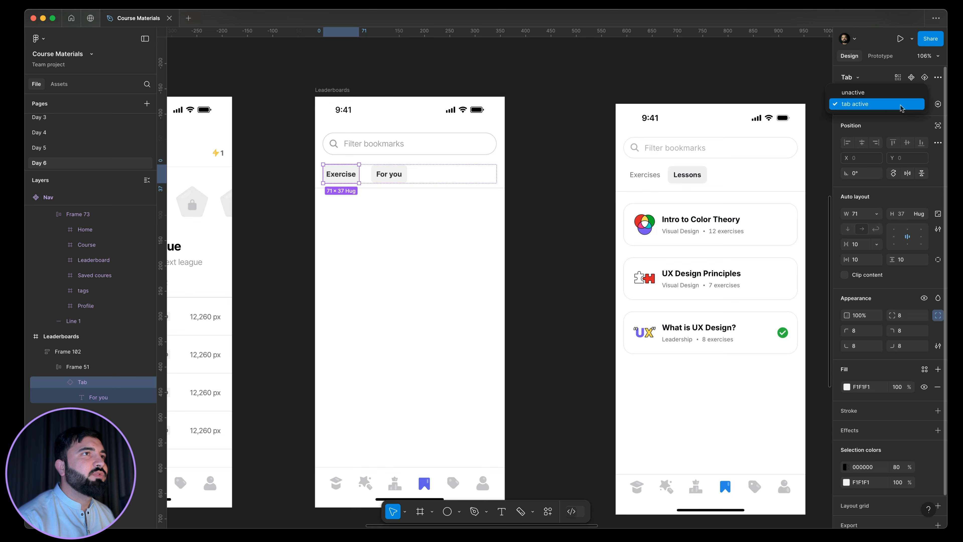
click(874, 97)
Relabel the inactive first tab as "Exercises", correcting its spelling.
double_click(340, 174)
scroll(344, 177, up, 1)
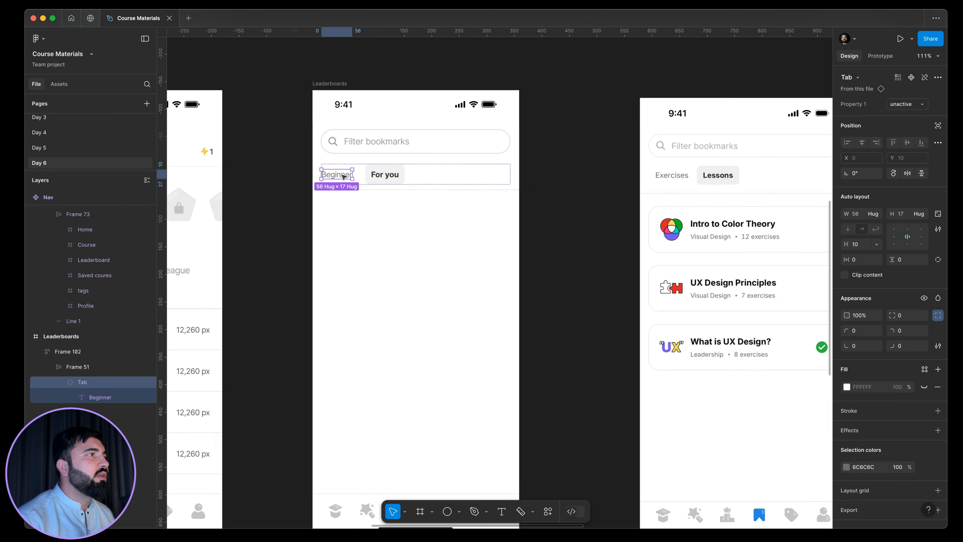
scroll(344, 177, up, 2)
scroll(343, 177, down, 2)
click(344, 177)
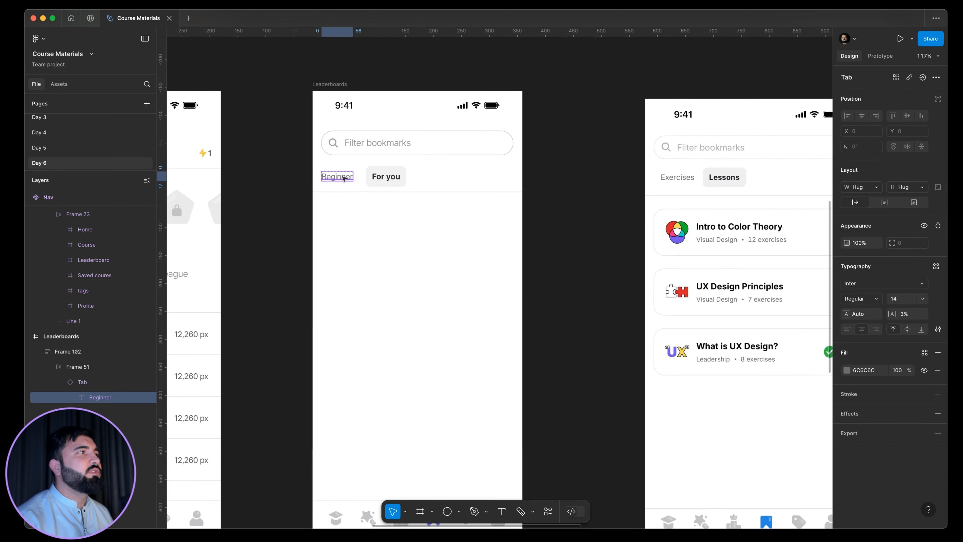
double_click(343, 177)
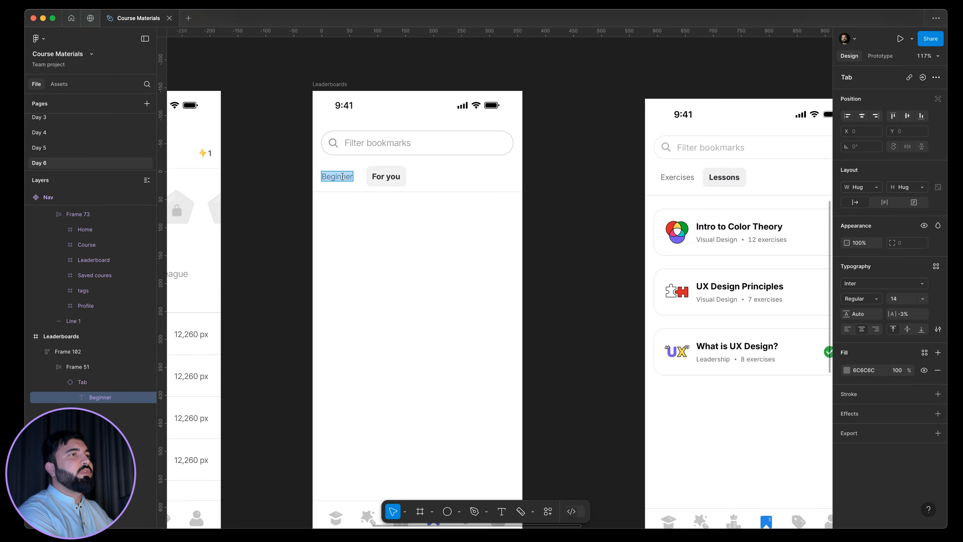
text(Exc)
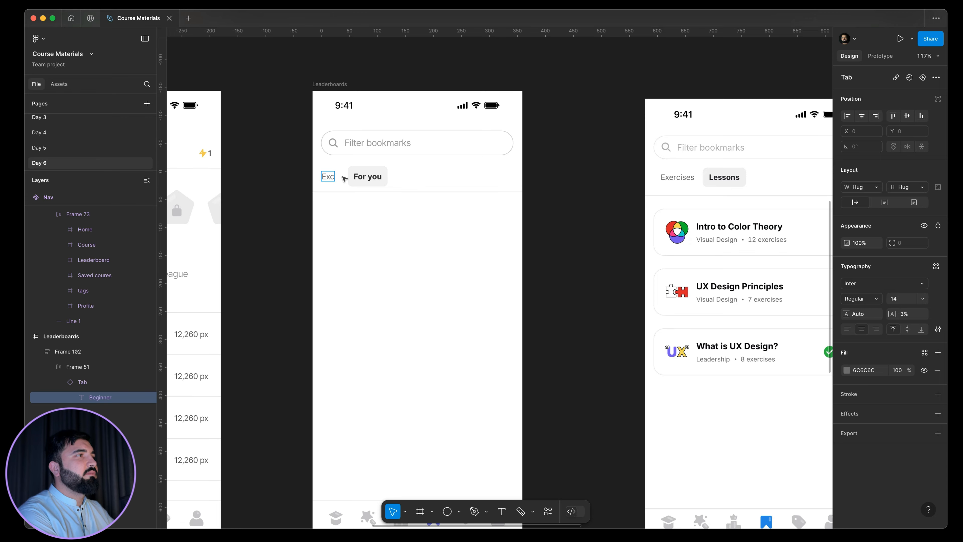
text(er)
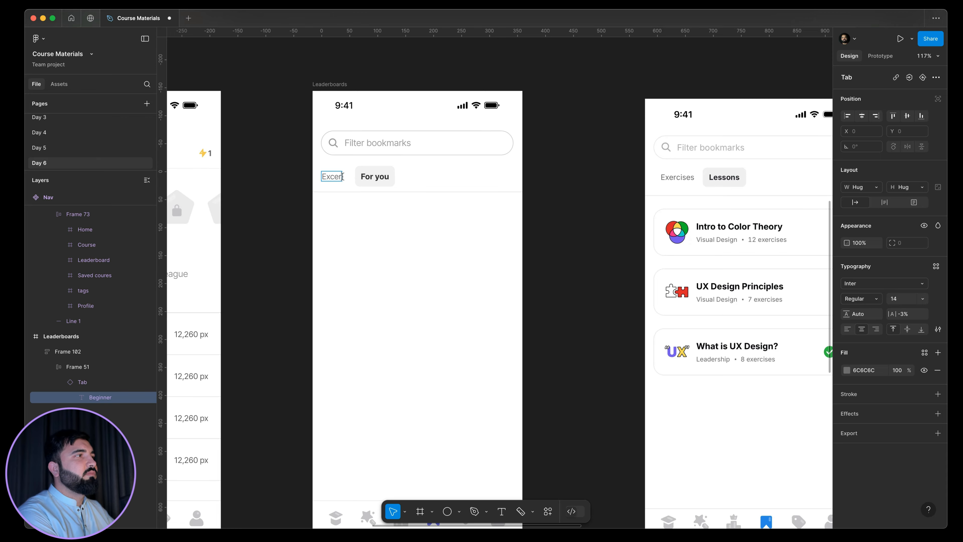
text(cises)
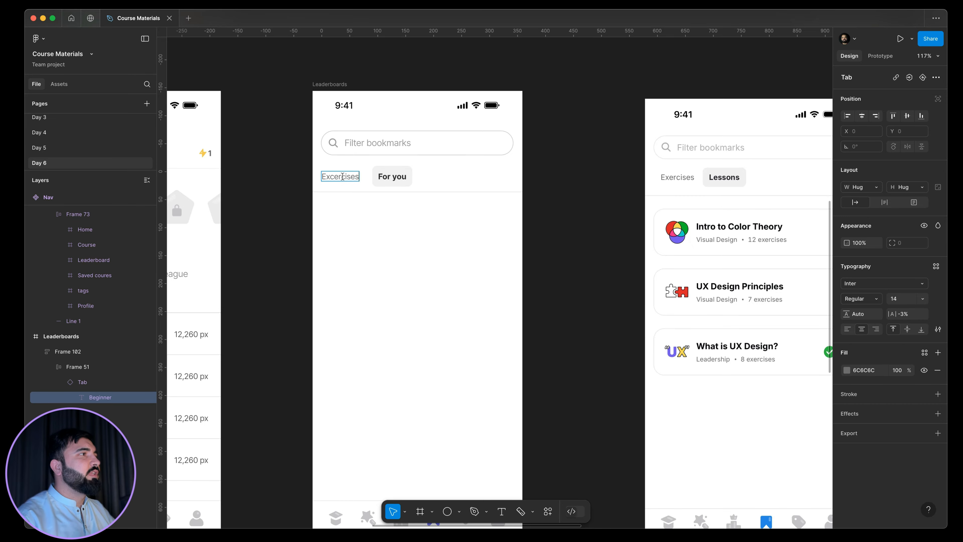
right_click(356, 178)
click(366, 188)
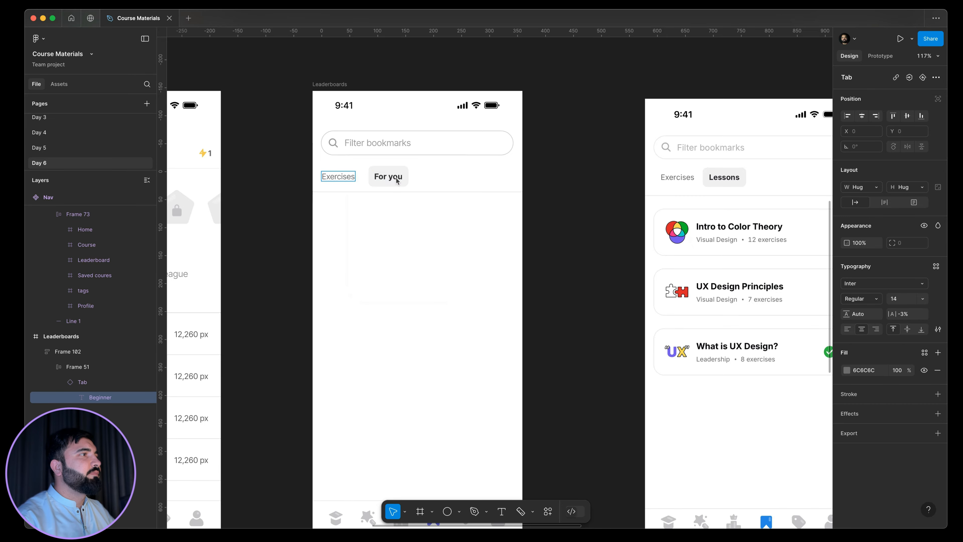
Relabel the active second tab as "Lessons".
double_click(394, 179)
text(L)
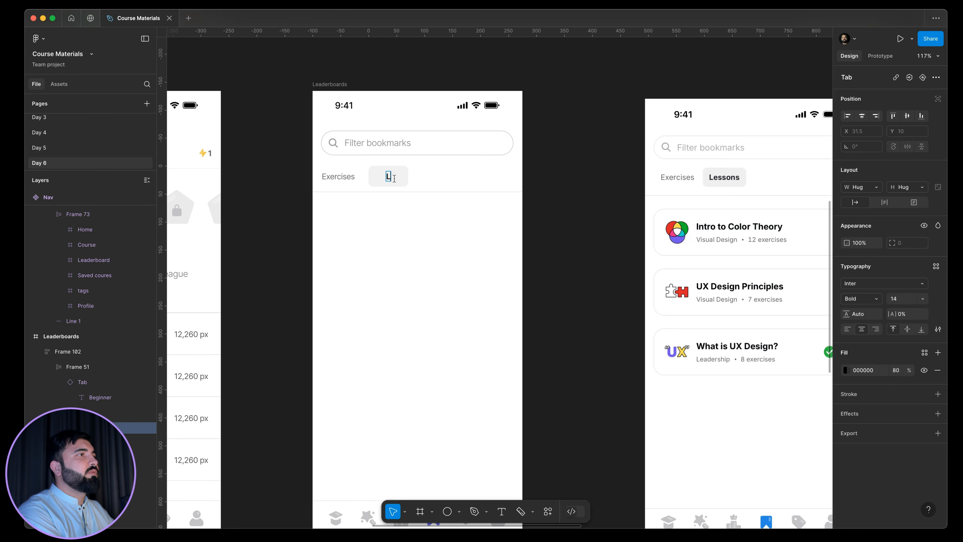
text(essons)
key(Escape)
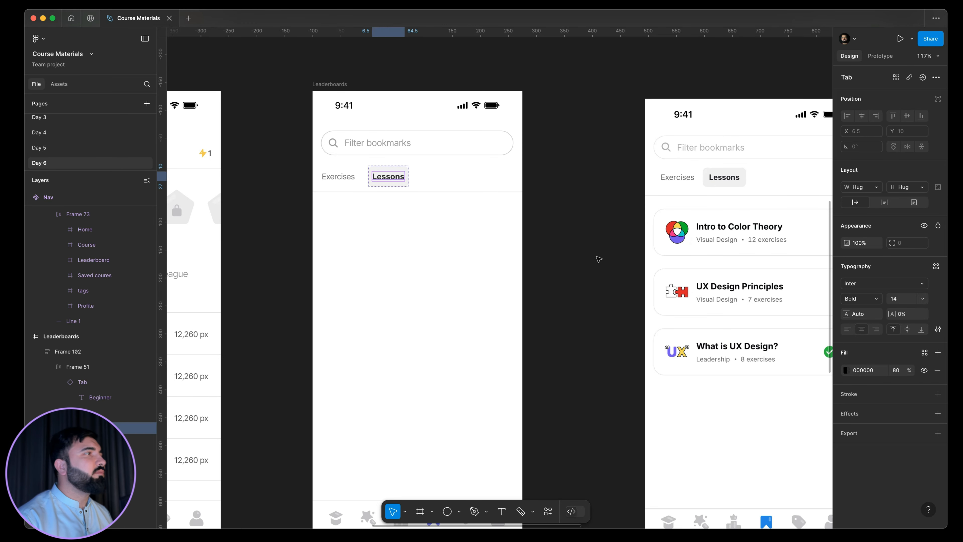
click(599, 259)
Copy a Design Terminology card from the Home screen into the bookmarks screen below the tabs.
scroll(634, 211, down, 3)
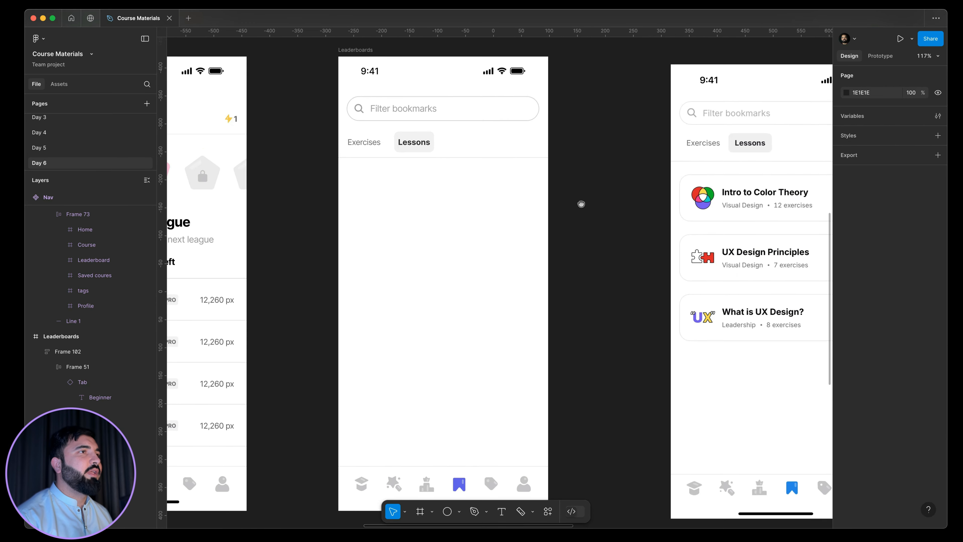
scroll(625, 205, right, 3)
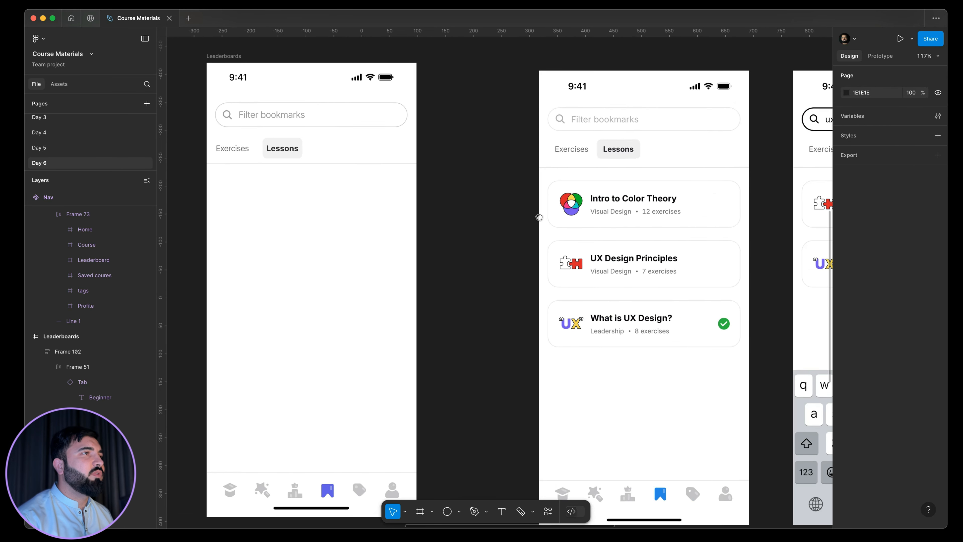
scroll(646, 205, up, 1)
scroll(649, 204, down, 10)
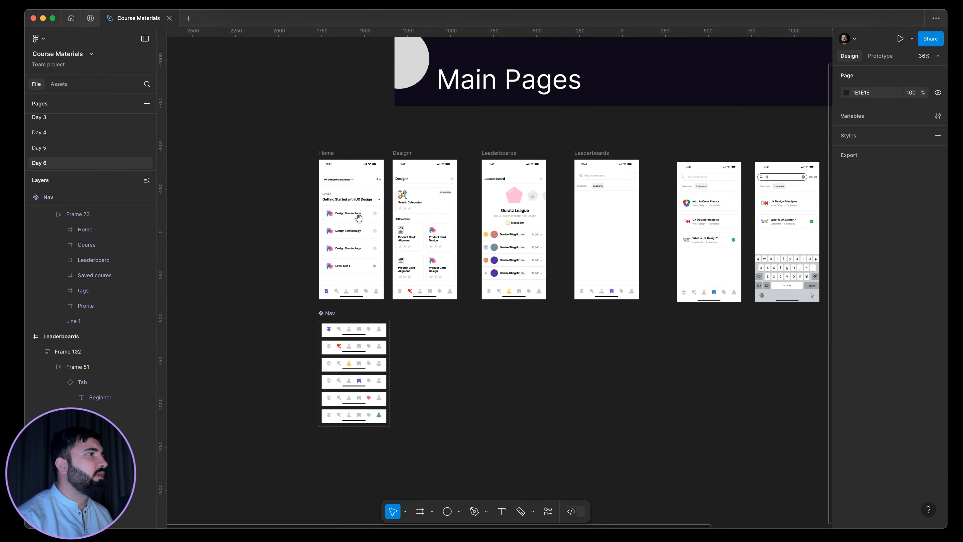
double_click(357, 216)
drag(357, 217, 609, 213)
scroll(524, 224, up, 5)
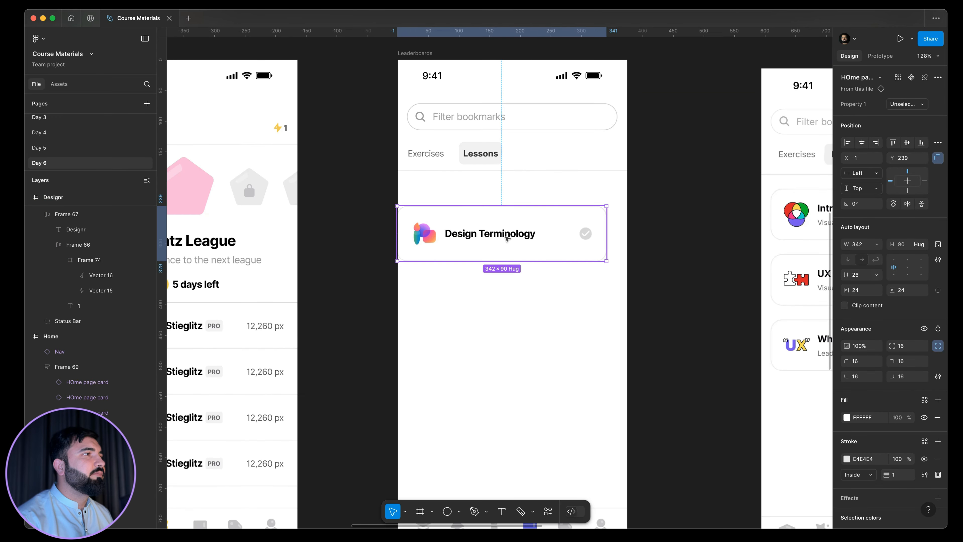
Examine the exercise cards on the Designr screen and the lesson cards in the reference screen.
scroll(503, 237, down, 5)
drag(503, 237, 487, 259)
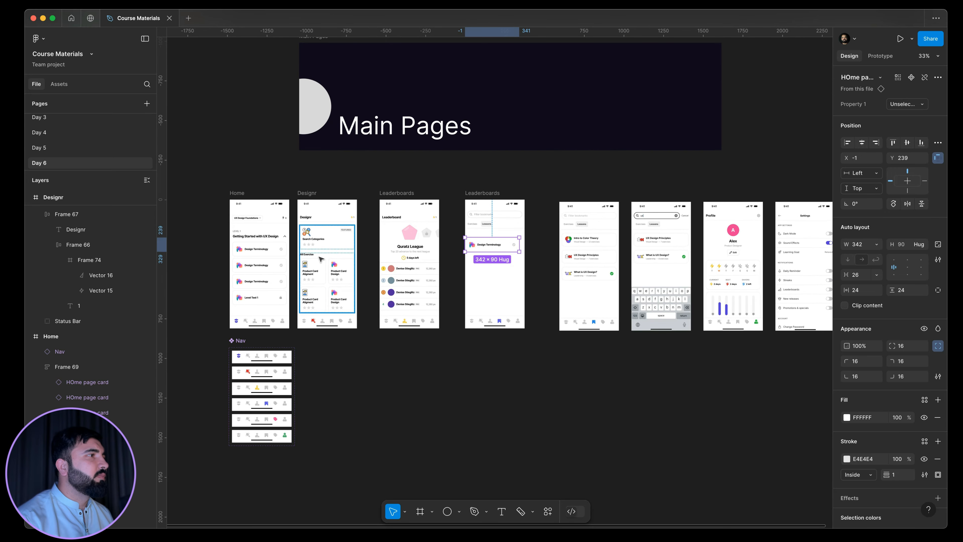
scroll(318, 256, up, 6)
click(302, 281)
scroll(302, 281, down, 6)
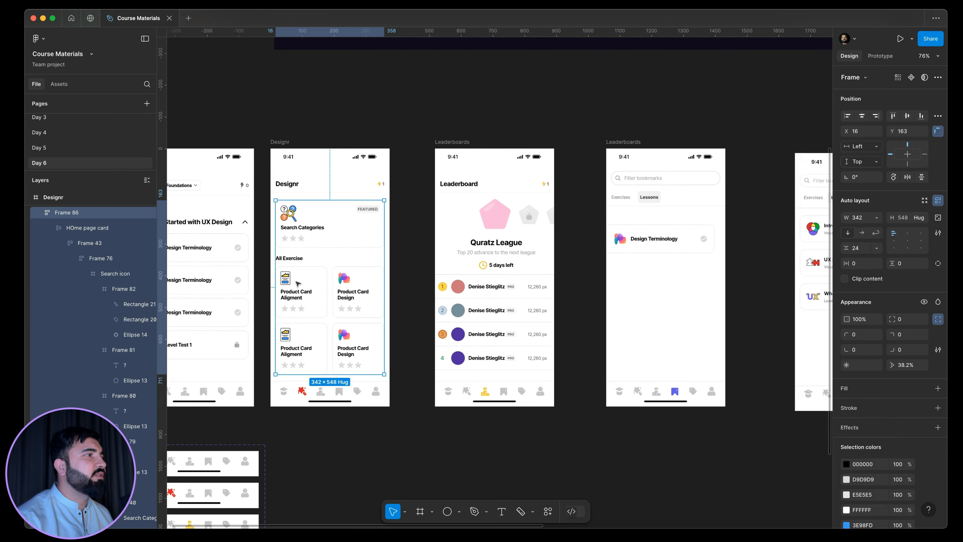
click(302, 281)
click(297, 282)
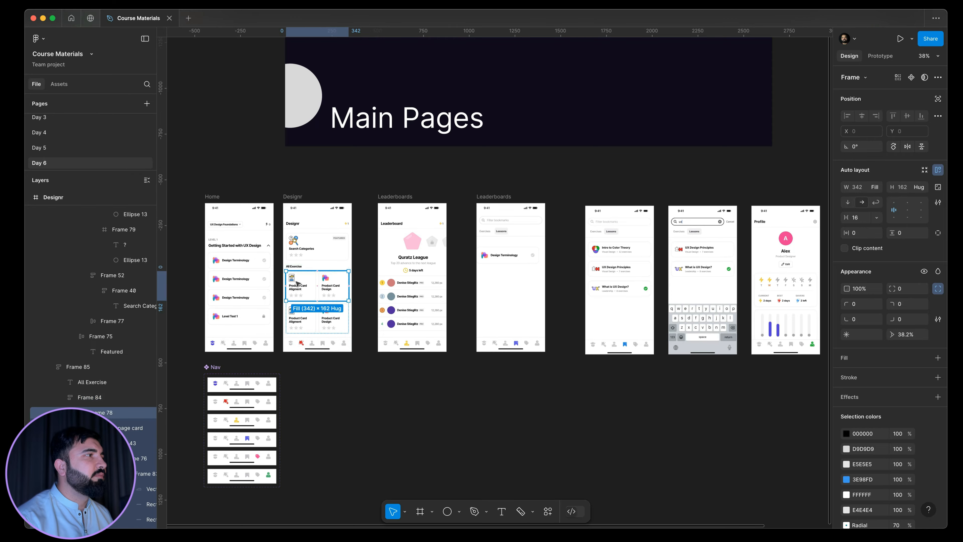
scroll(508, 257, up, 5)
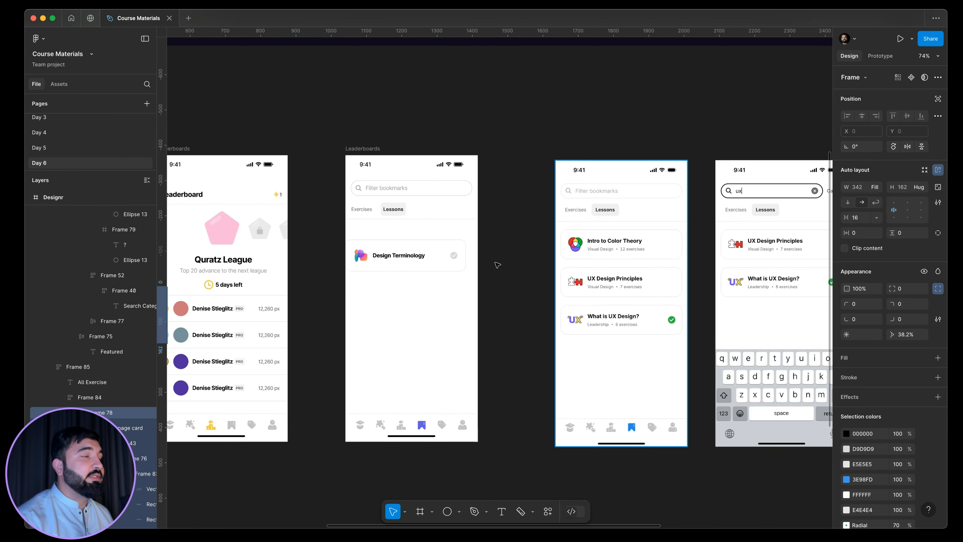
scroll(406, 262, up, 2)
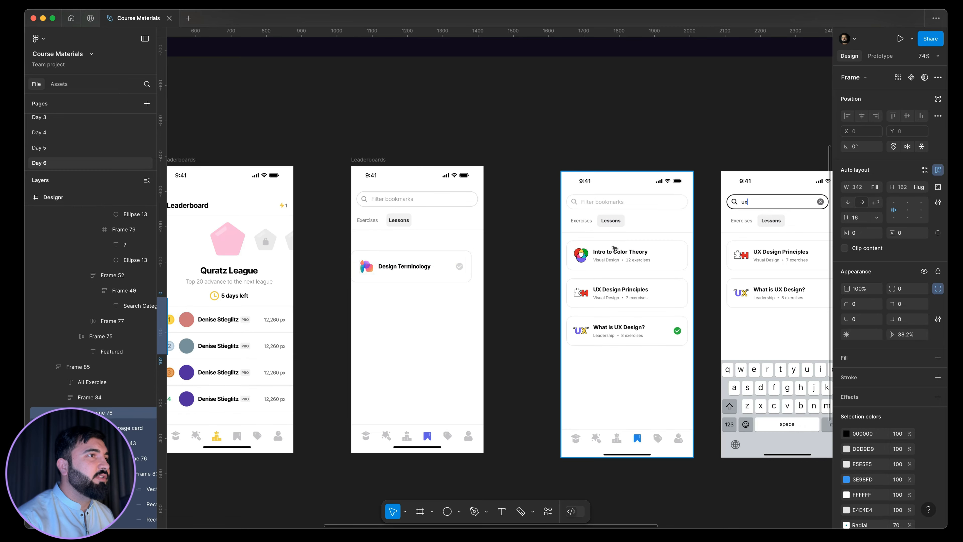
Move the copied card to X 17, Y 204, just below the tab divider.
scroll(287, 273, up, 4)
scroll(287, 272, left, 3)
drag(287, 273, 310, 259)
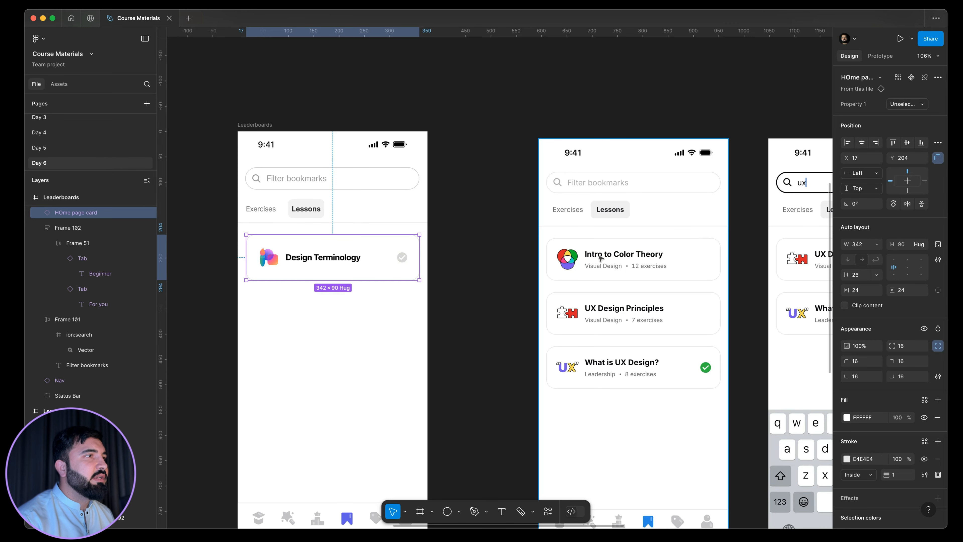
Compare the card with the reference lesson cards and go to its main component.
scroll(592, 253, up, 2)
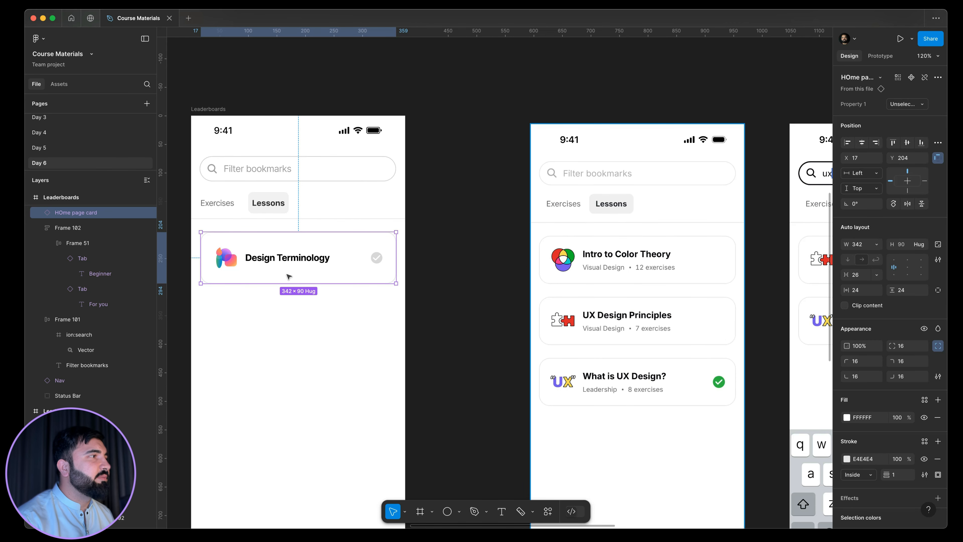
scroll(654, 270, up, 3)
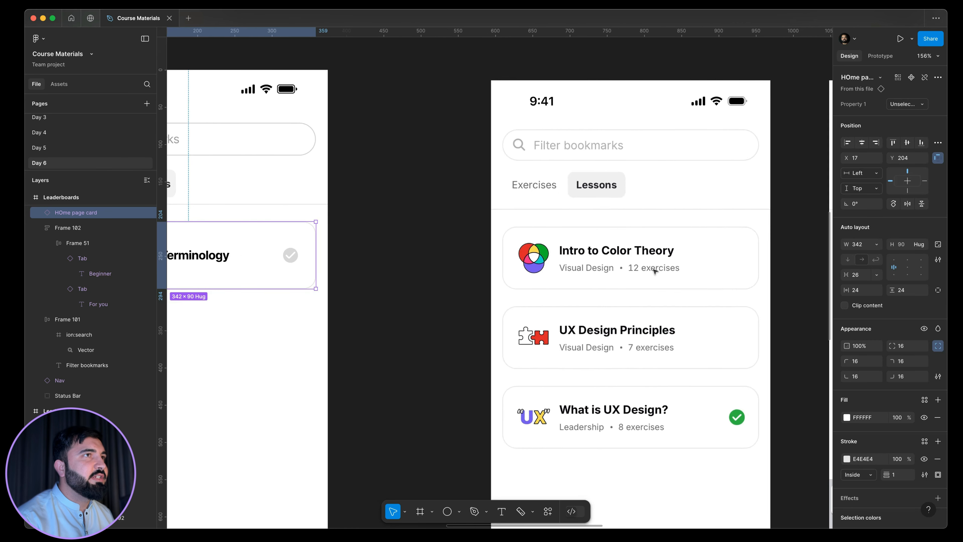
scroll(654, 271, down, 1)
scroll(562, 270, up, 3)
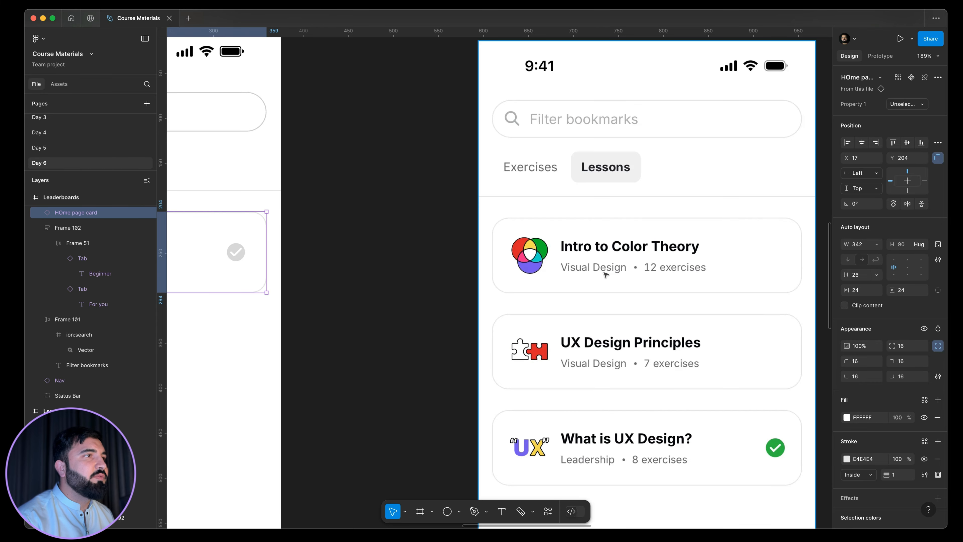
scroll(661, 271, down, 3)
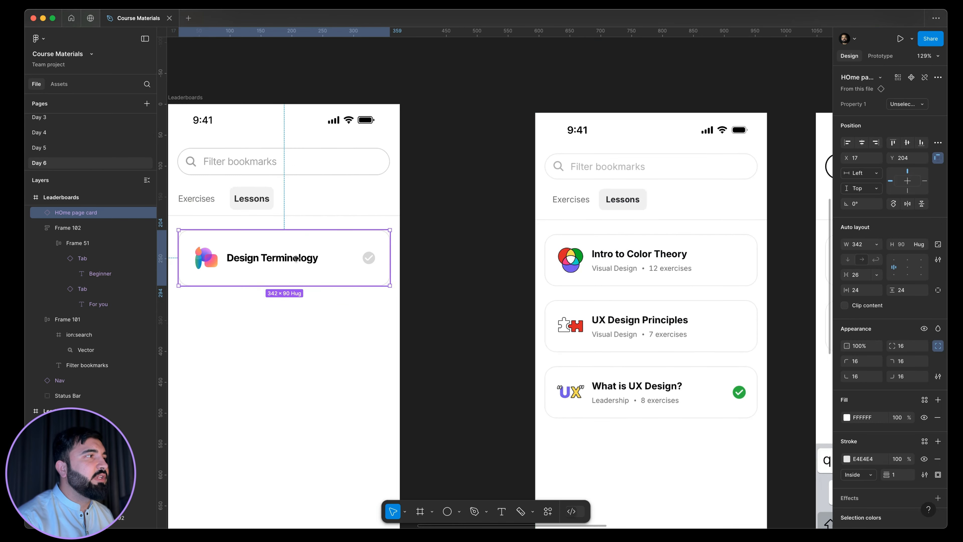
right_click(294, 257)
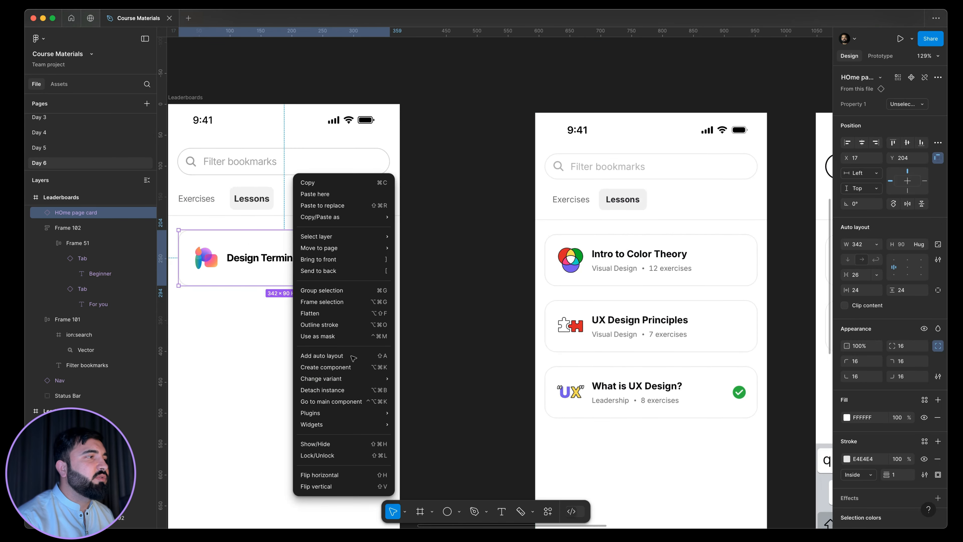
click(361, 401)
scroll(476, 268, down, 3)
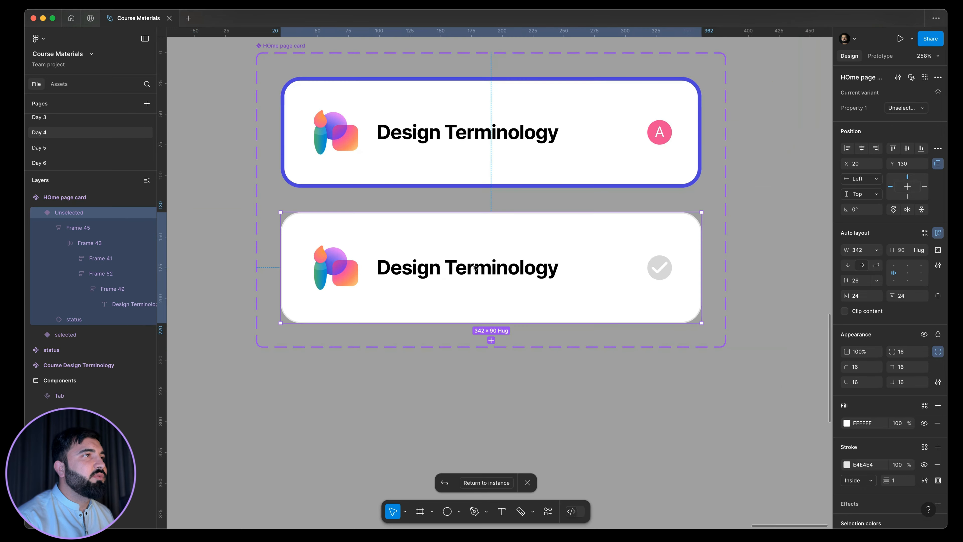
Duplicate the title text in the selected card variant and wrap both texts in a vertical auto layout.
scroll(413, 143, up, 3)
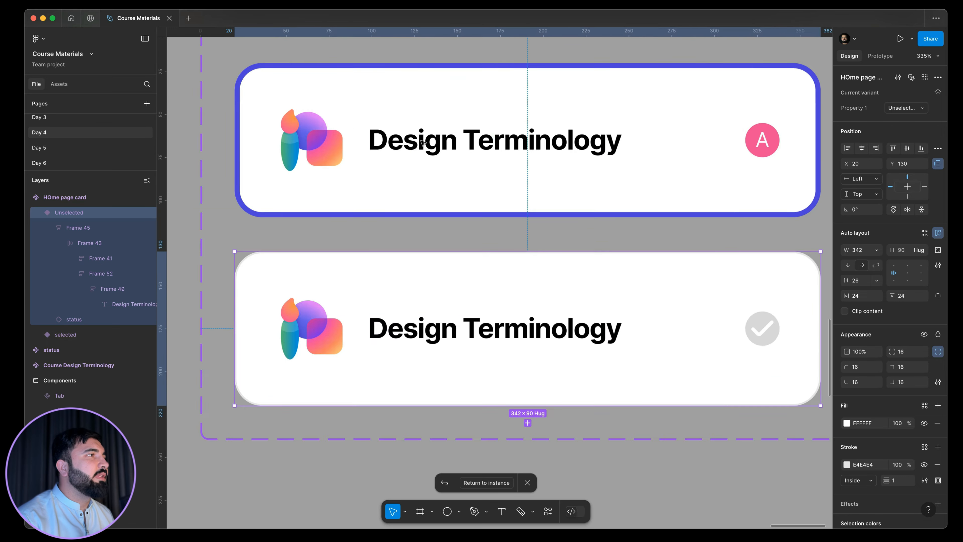
super+click(413, 144)
alt+drag(465, 140, 462, 167)
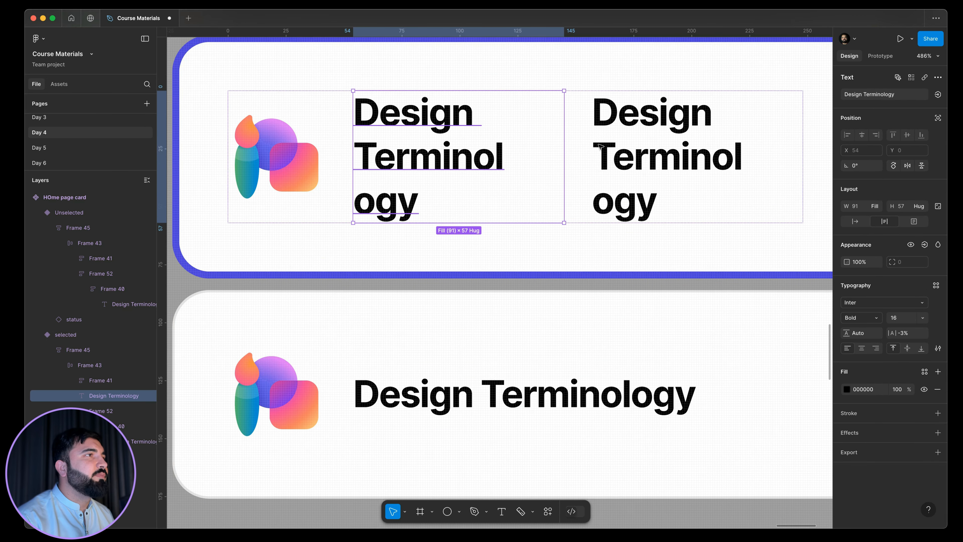
scroll(467, 158, down, 2)
shift+click(622, 158)
key(shift+a)
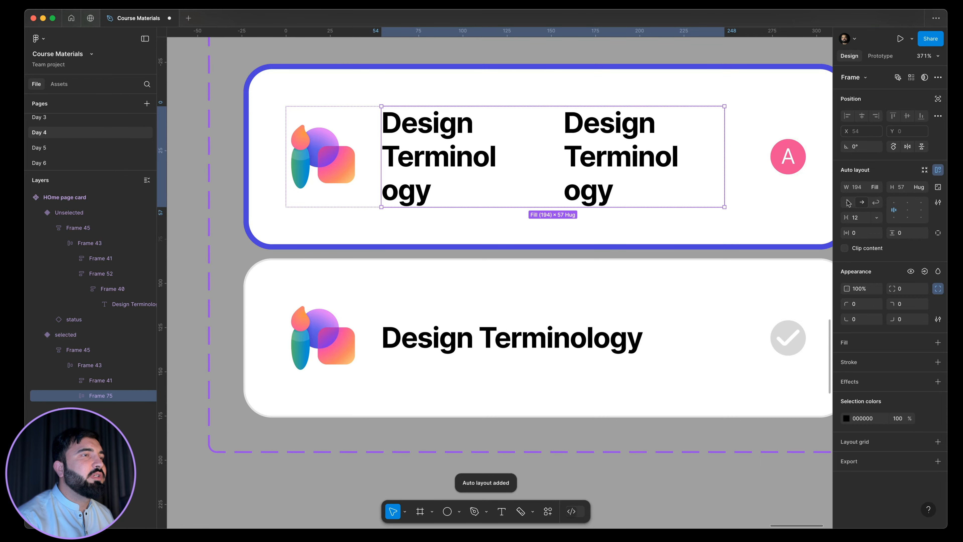
click(848, 202)
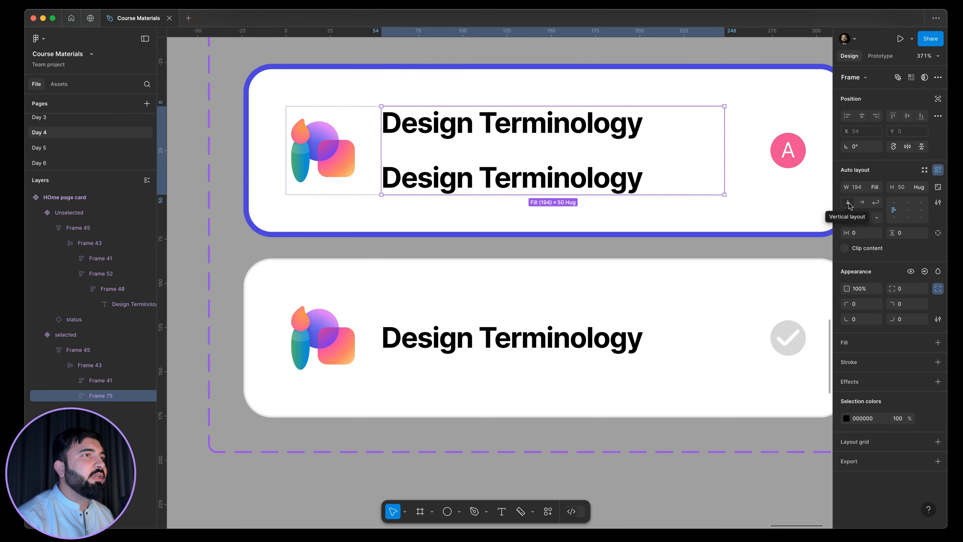
Set the font size of the second text line in the selected variant to 12.
click(513, 182)
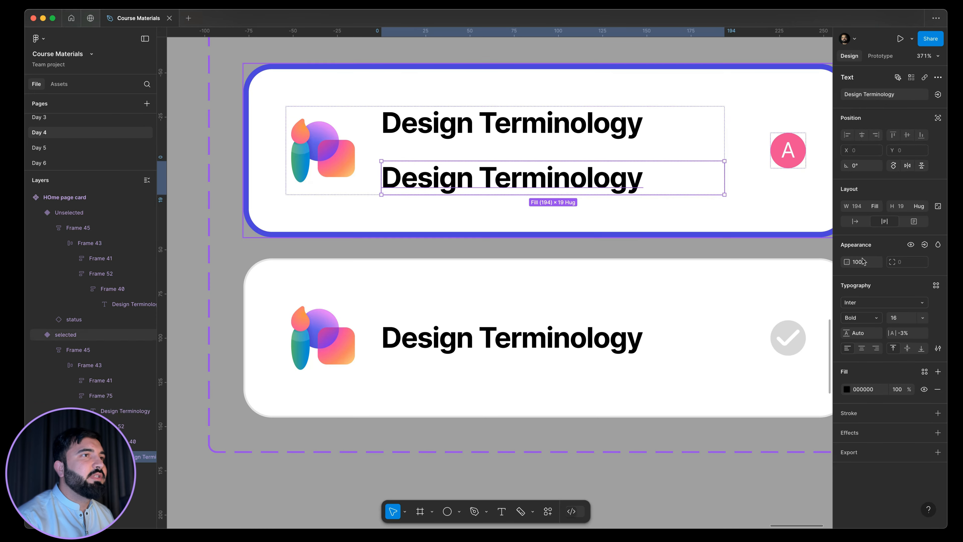
click(895, 319)
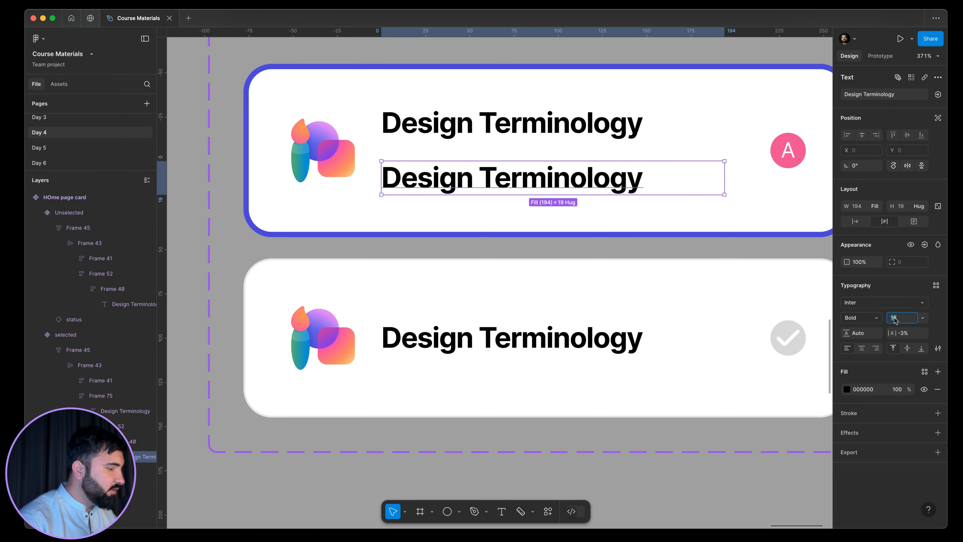
text(12)
key(Return)
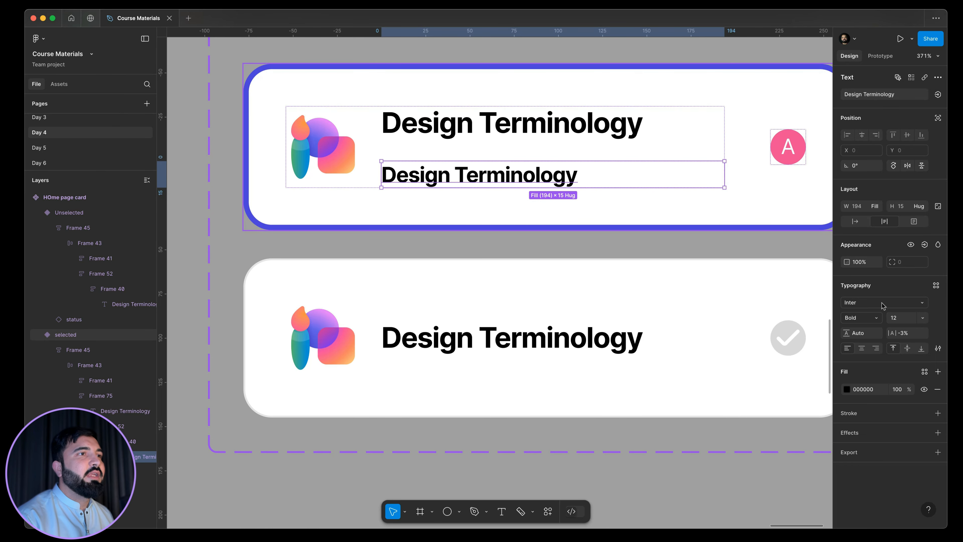
Change the selected variant's second text line to Regular weight and give it the grey fill 797979.
click(877, 316)
click(884, 284)
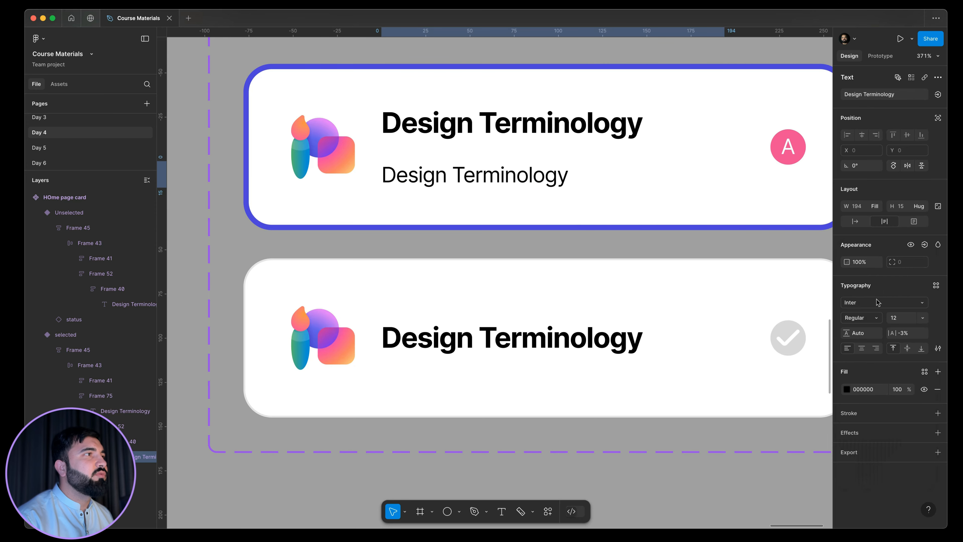
click(847, 389)
drag(805, 393, 697, 364)
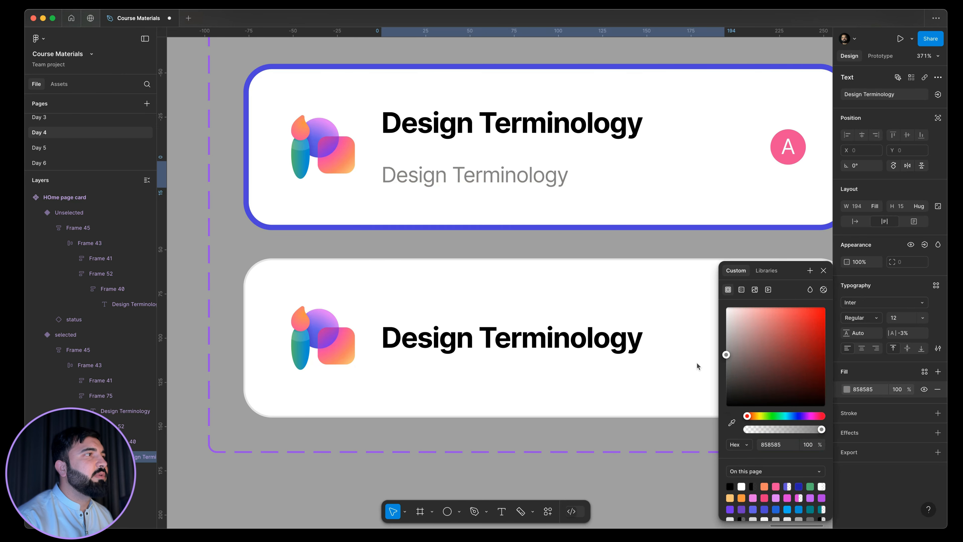
Set the vertical gap between the title and subtitle in the selected variant's text frame to 4.
click(617, 157)
click(864, 219)
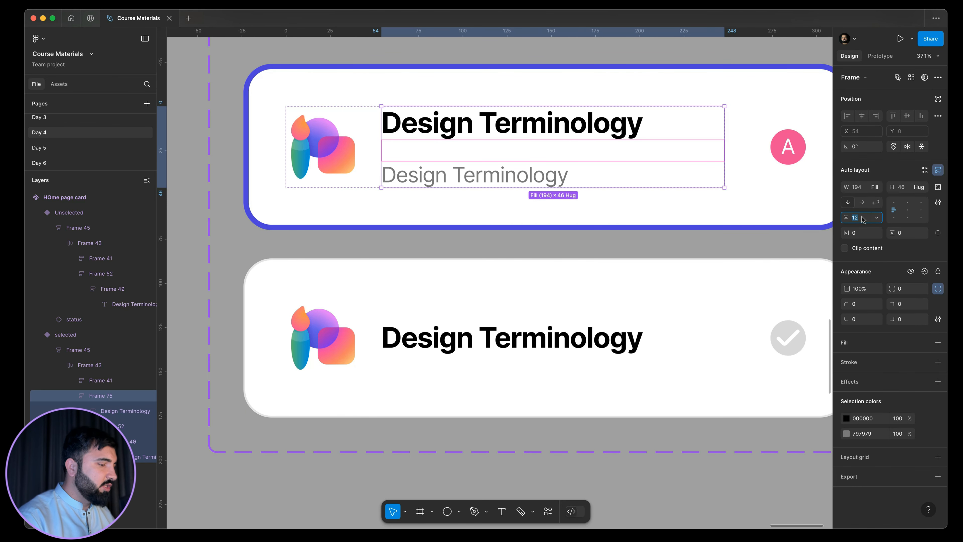
key(Return)
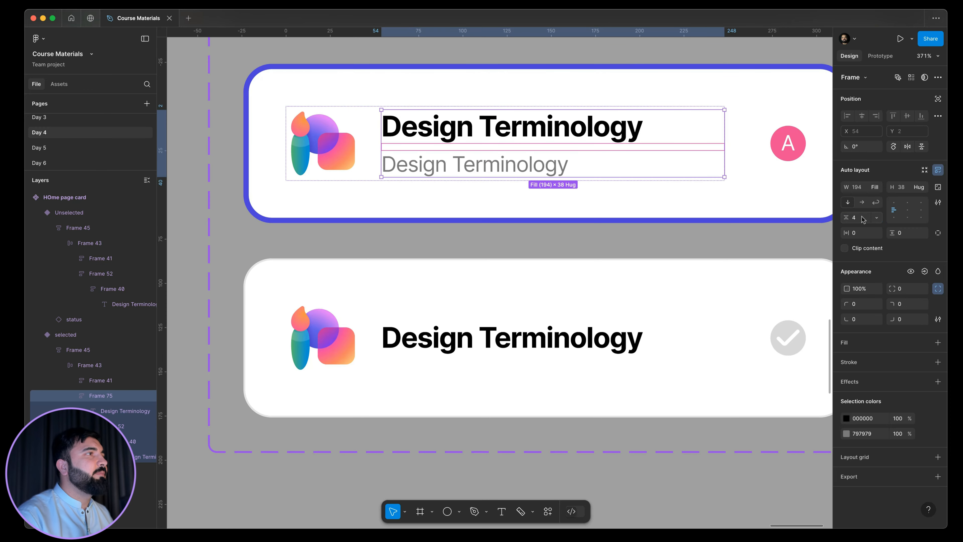
Copy the grey subtitle from the selected variant and paste it below the title in the Unselected variant.
double_click(482, 169)
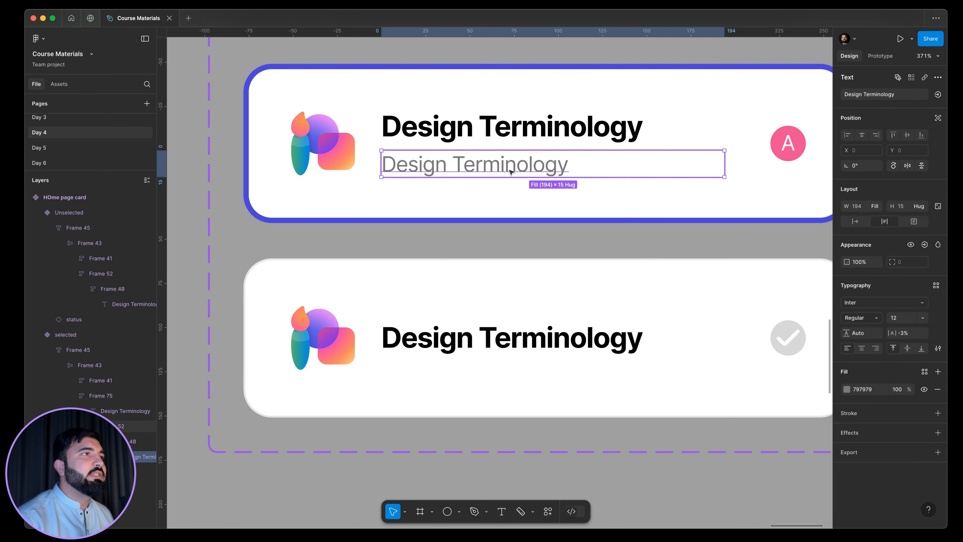
scroll(515, 166, down, 3)
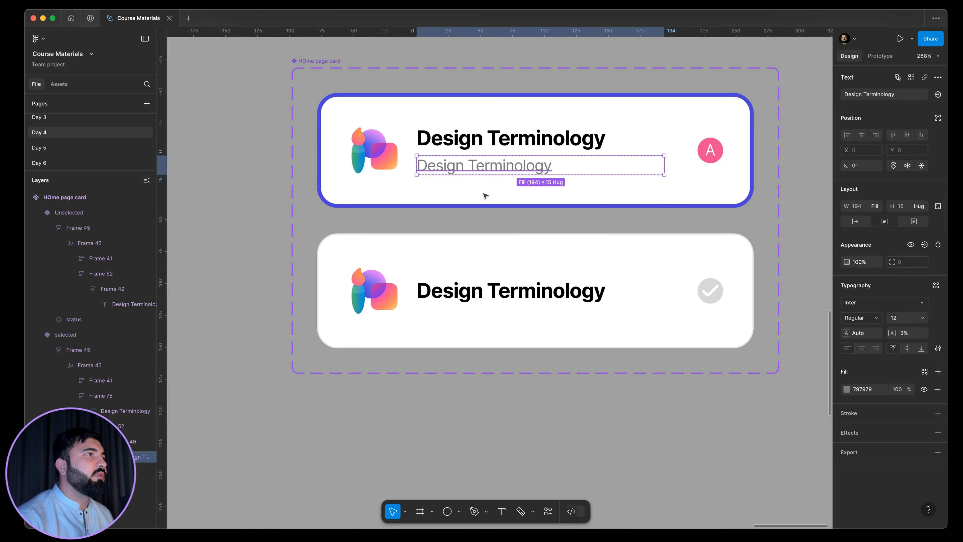
double_click(463, 301)
key(cmd+v)
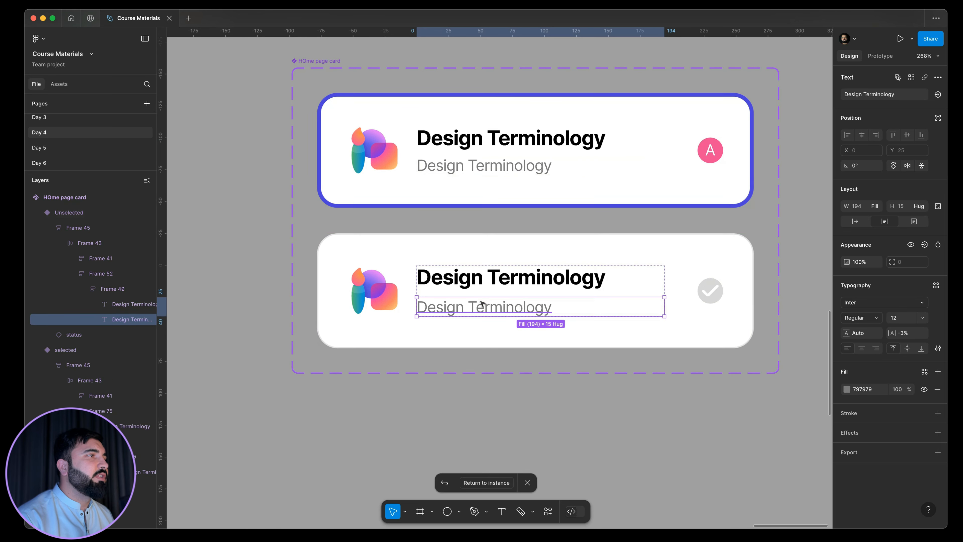
click(526, 297)
click(451, 231)
scroll(467, 226, up, 2)
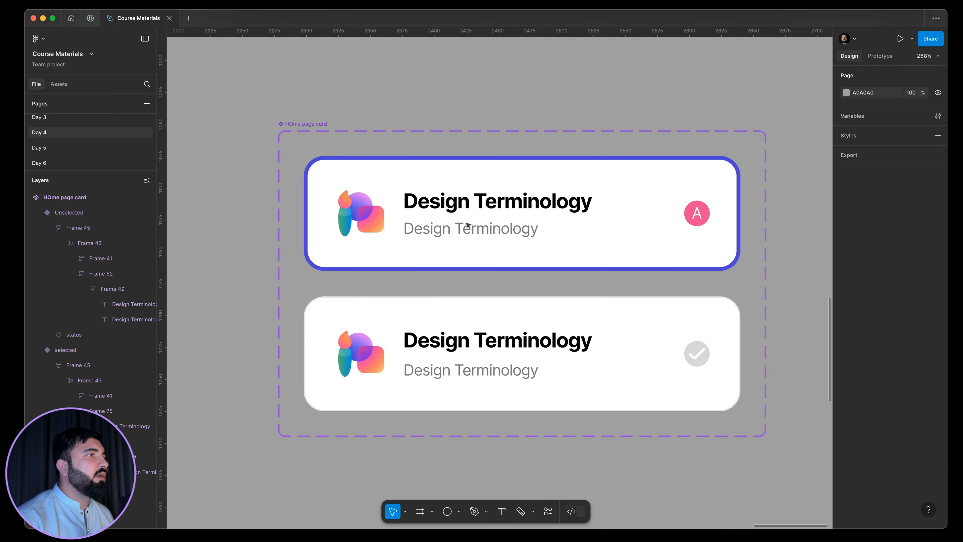
Create a visibility property named subtext, with value True, for the subtitles of both card variants.
double_click(468, 225)
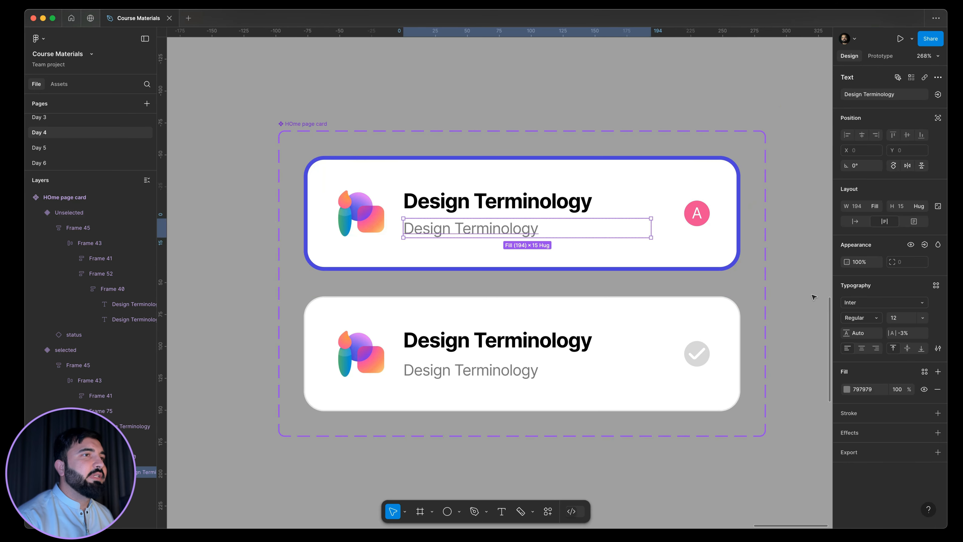
shift+click(494, 375)
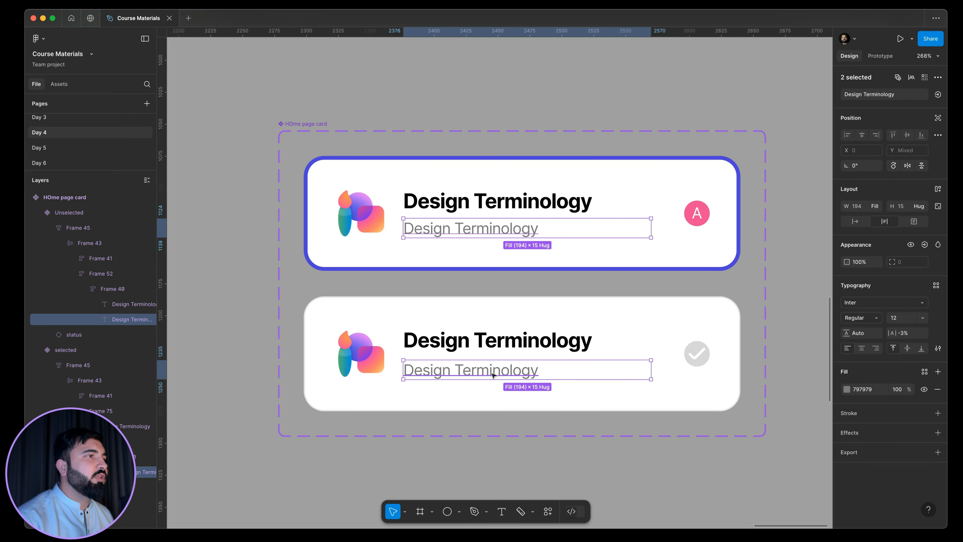
click(925, 245)
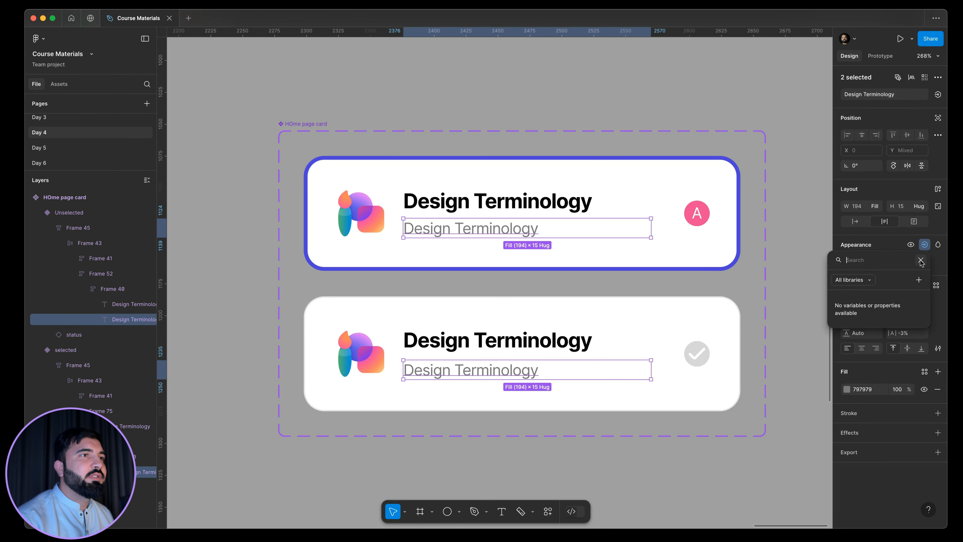
click(919, 280)
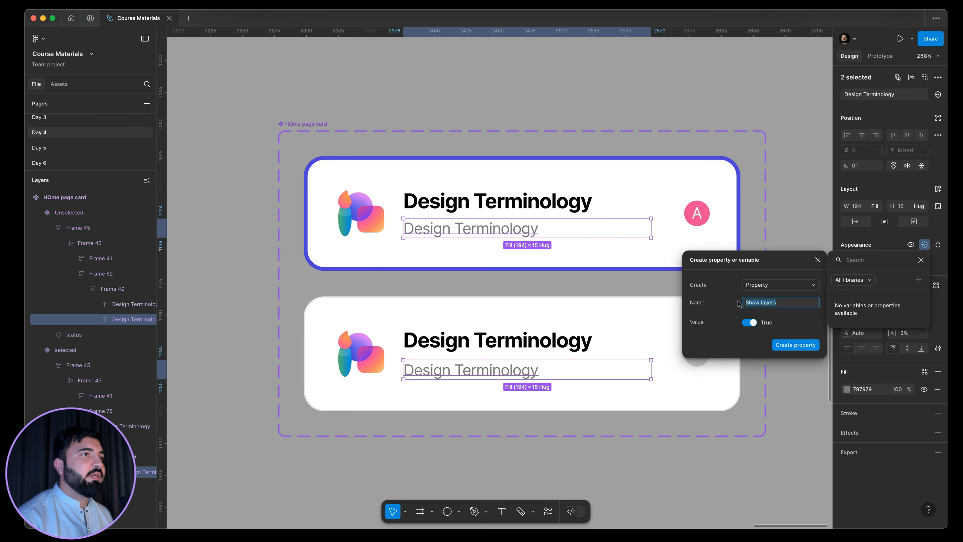
text(subtex)
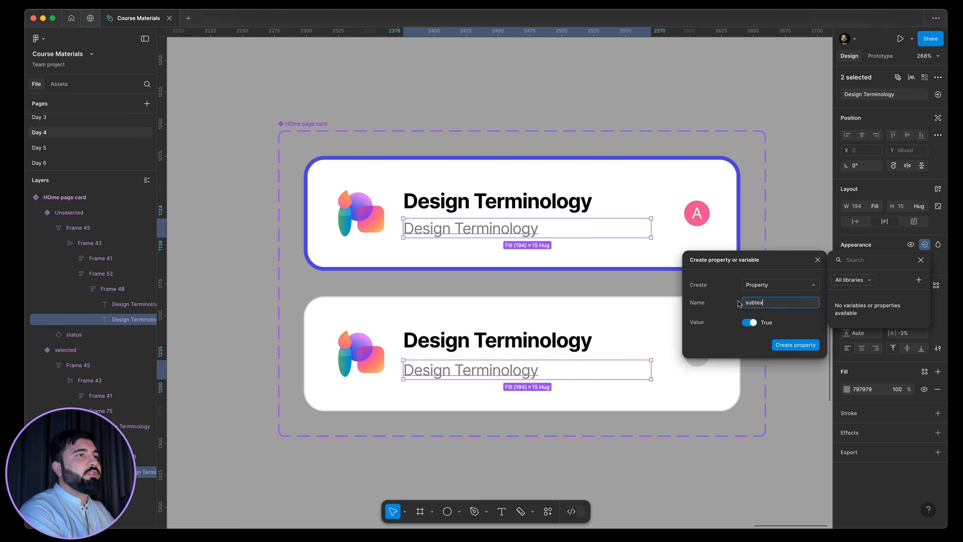
text(t)
key(Return)
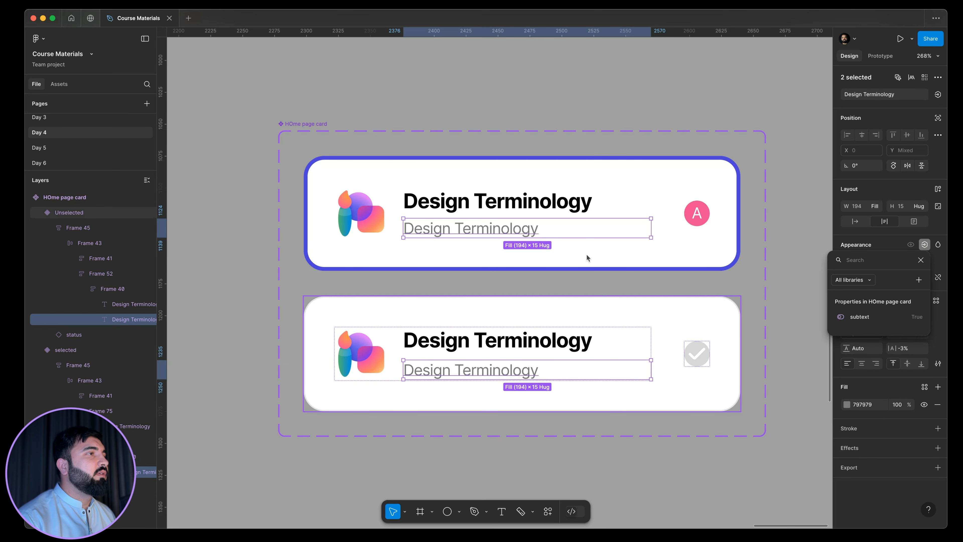
scroll(586, 258, down, 5)
key(Escape)
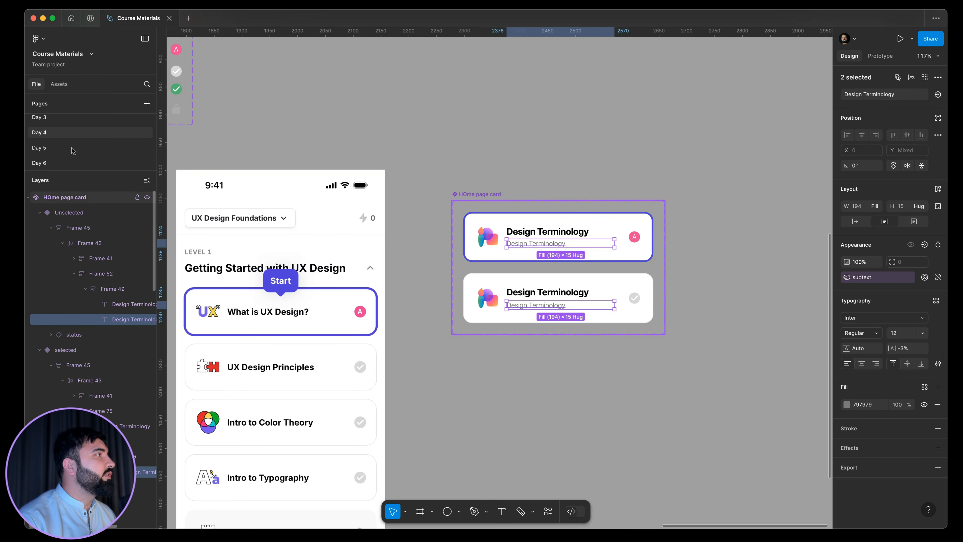
Return to the Day 6 page and zoom in on the card in the bookmarks screen.
click(72, 162)
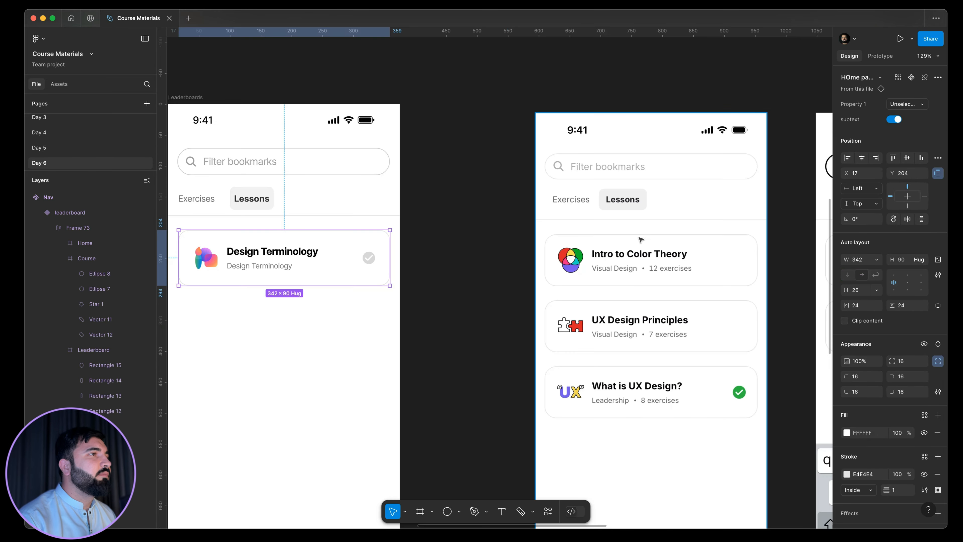
scroll(520, 224, down, 3)
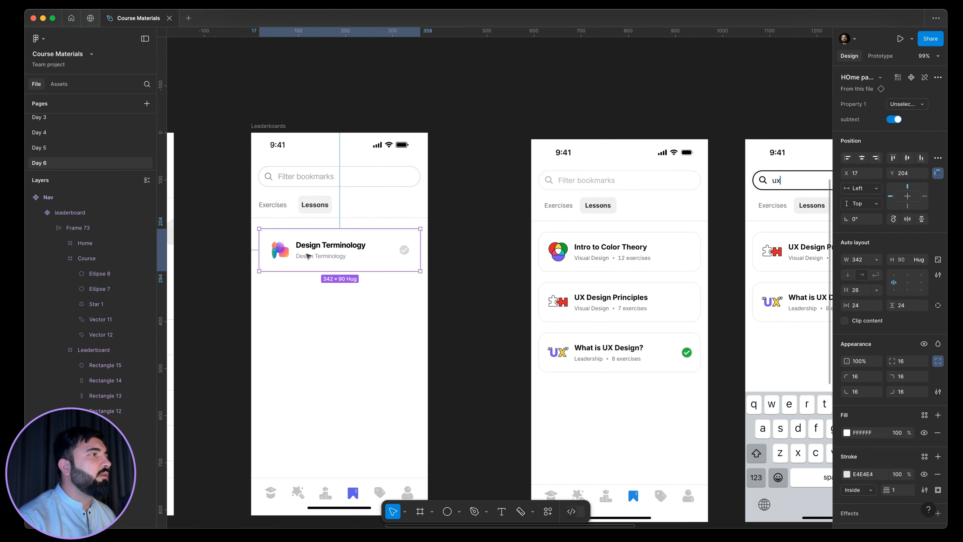
drag(338, 268, 475, 274)
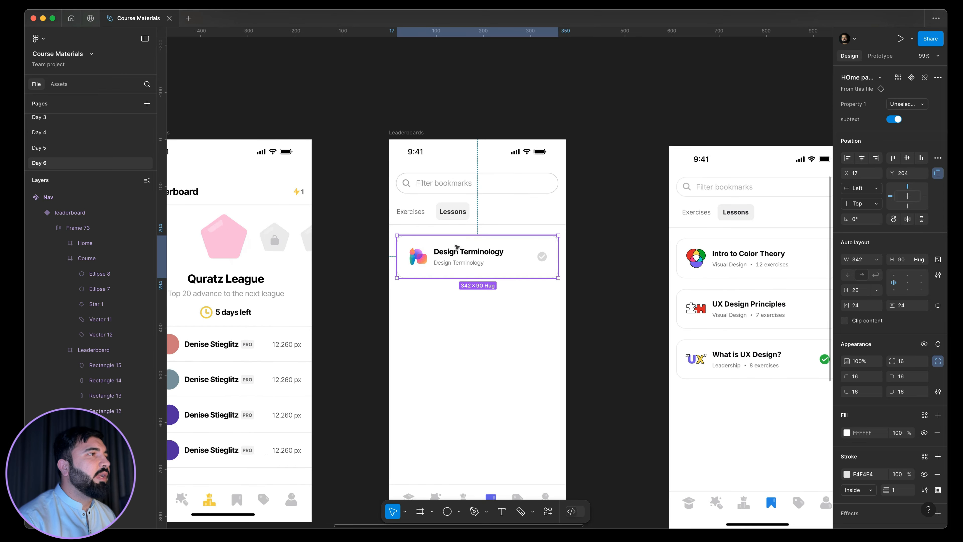
scroll(469, 265, up, 8)
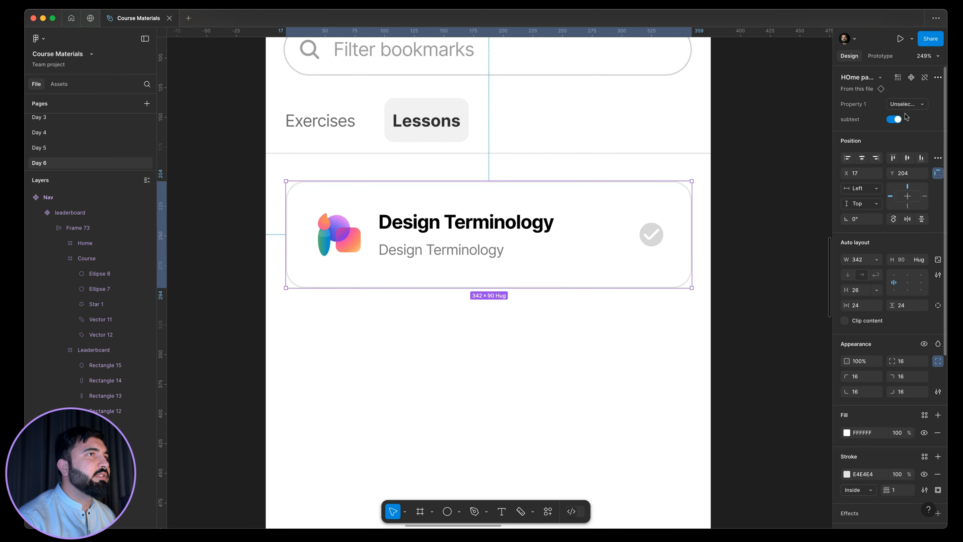
Test the card's subtext property by turning it off and back on.
click(896, 119)
click(892, 120)
scroll(409, 198, down, 5)
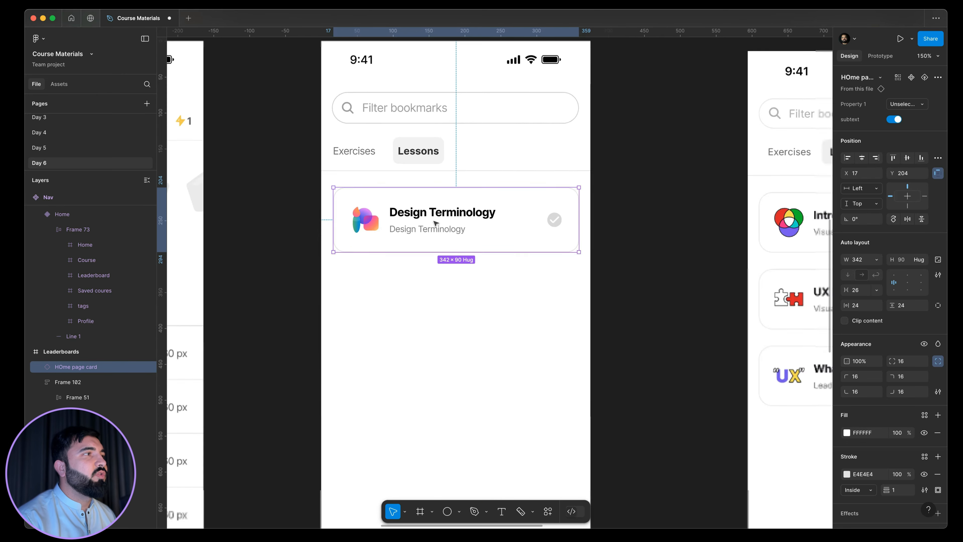
Replace the bookmarks card's subtitle with "Visual Design . 12 exercises".
double_click(437, 225)
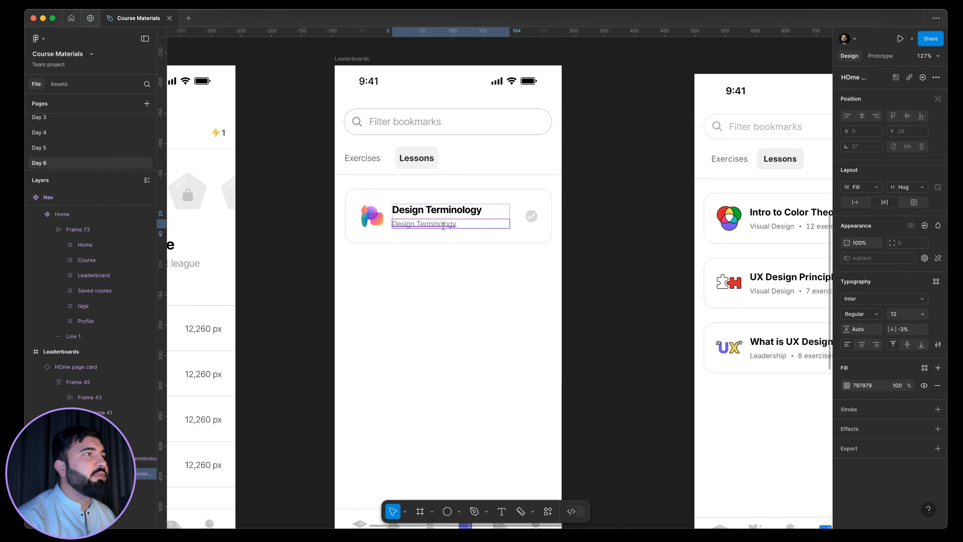
double_click(443, 225)
text(Visual)
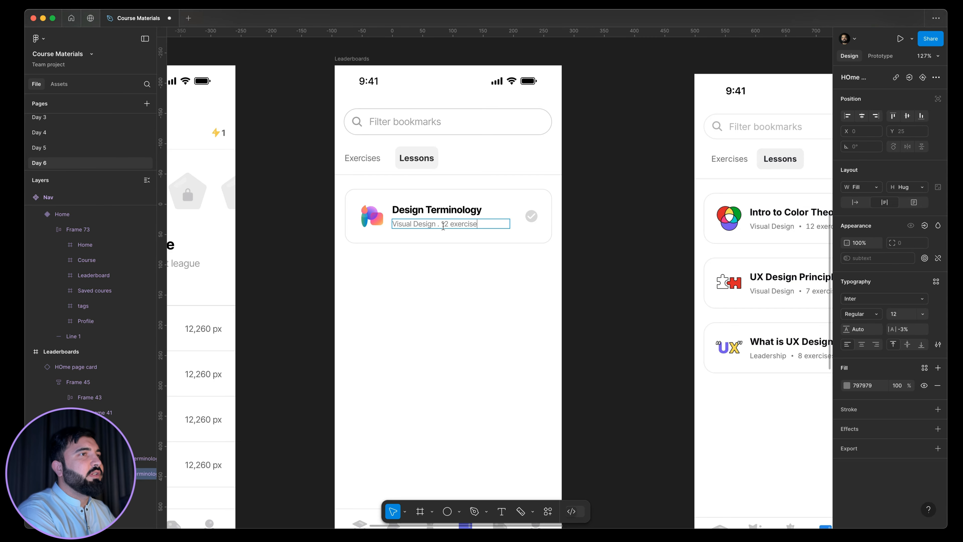
scroll(443, 226, down, 3)
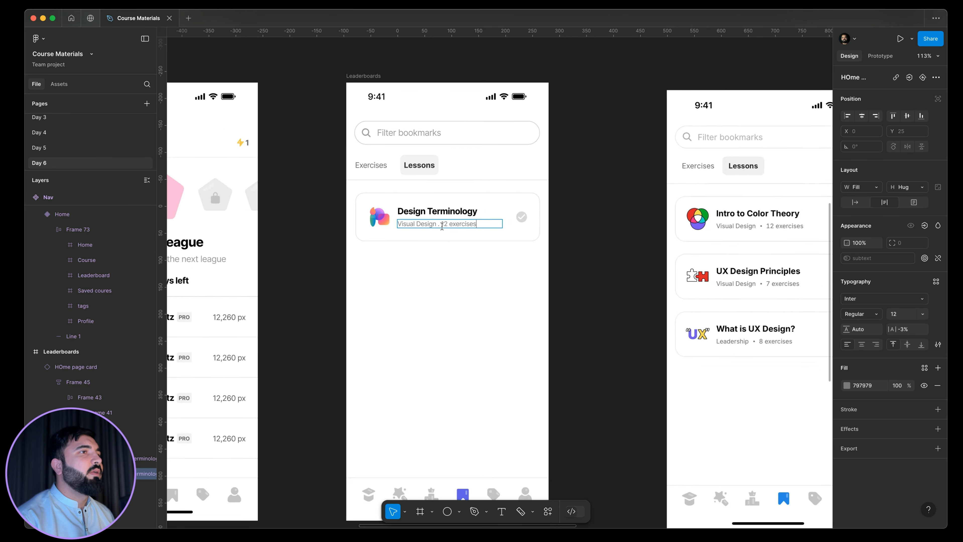
click(399, 215)
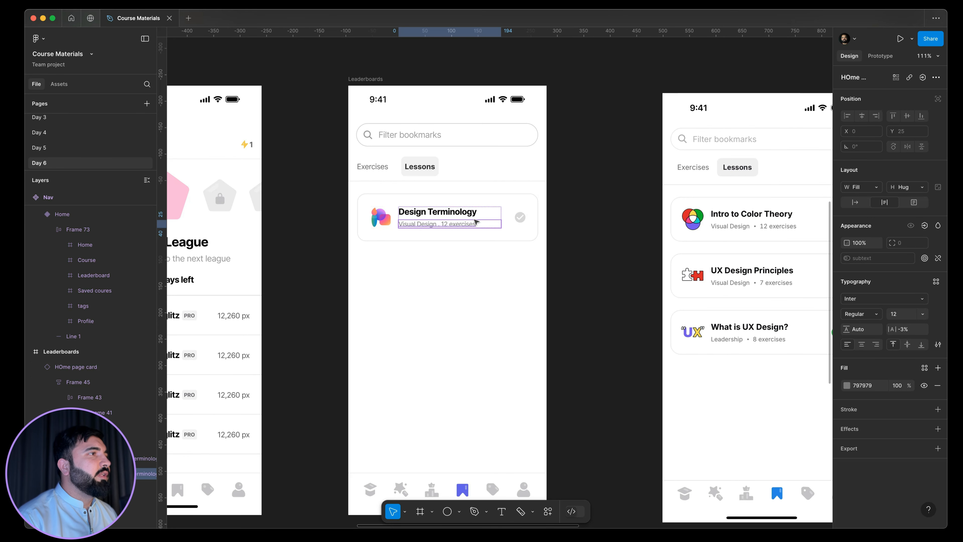
click(555, 217)
scroll(555, 217, right, 3)
scroll(555, 217, up, 1)
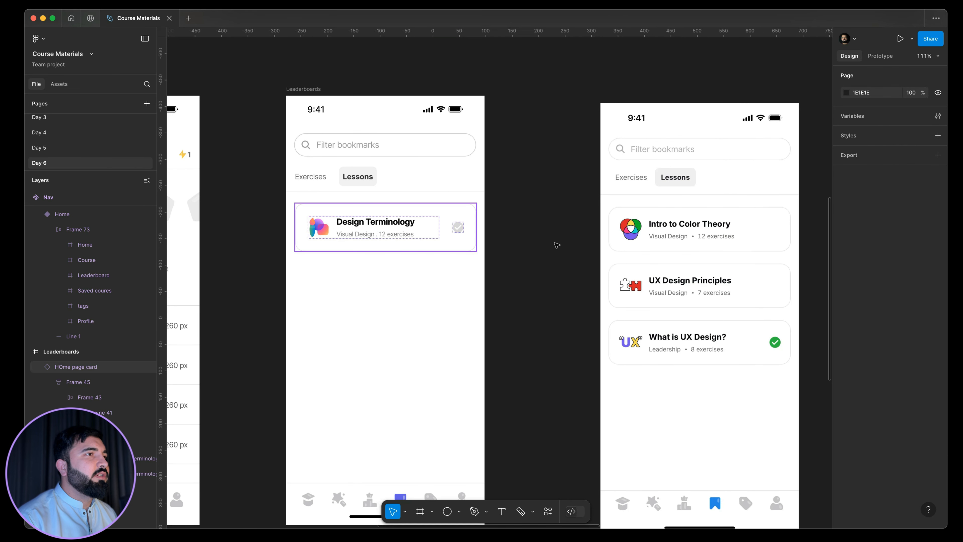
double_click(760, 224)
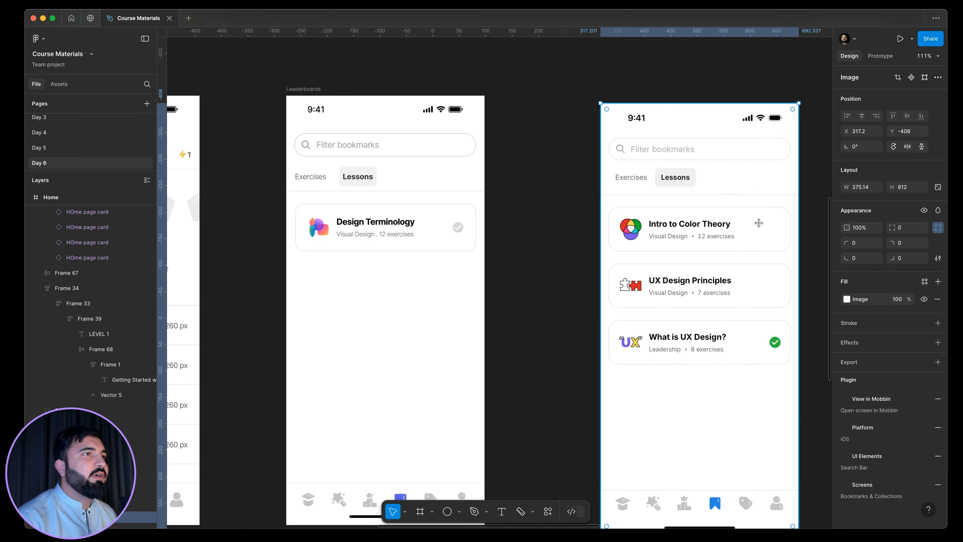
click(468, 235)
click(496, 236)
Duplicate the lesson card directly below at Y 310 and wrap both cards in a vertical auto layout with a gap of 16.
drag(367, 222, 385, 282)
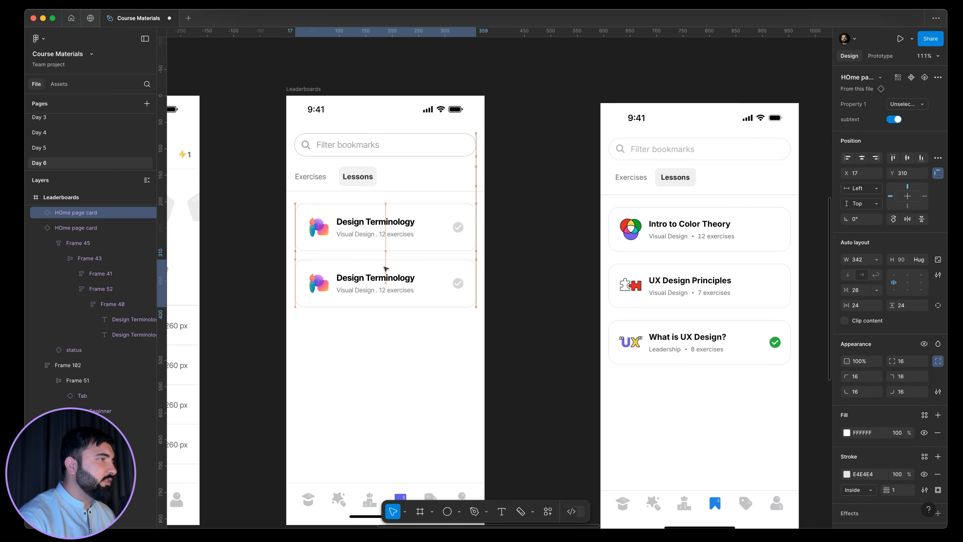
shift+click(386, 230)
key(shift+a)
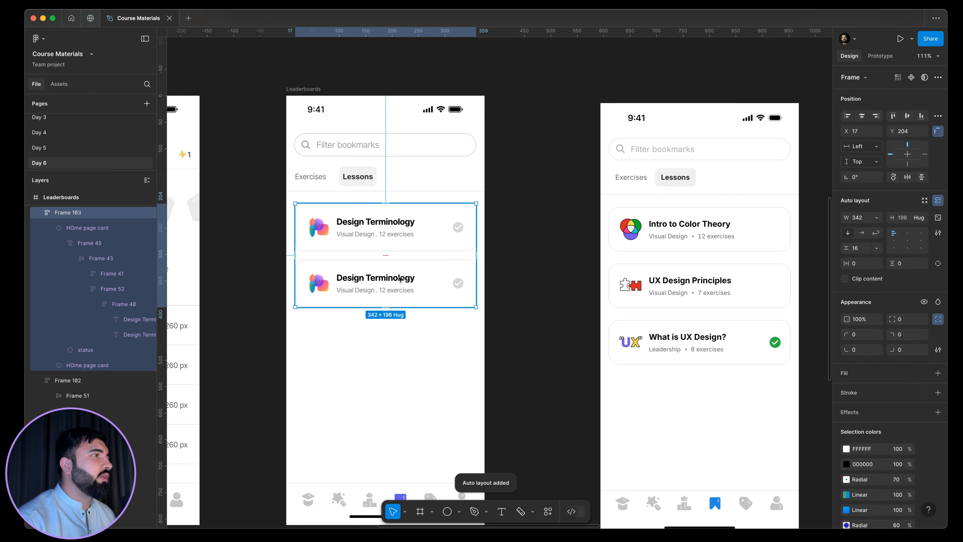
Duplicate the second card inside the auto layout to add a third lesson card.
double_click(410, 281)
key(super+d)
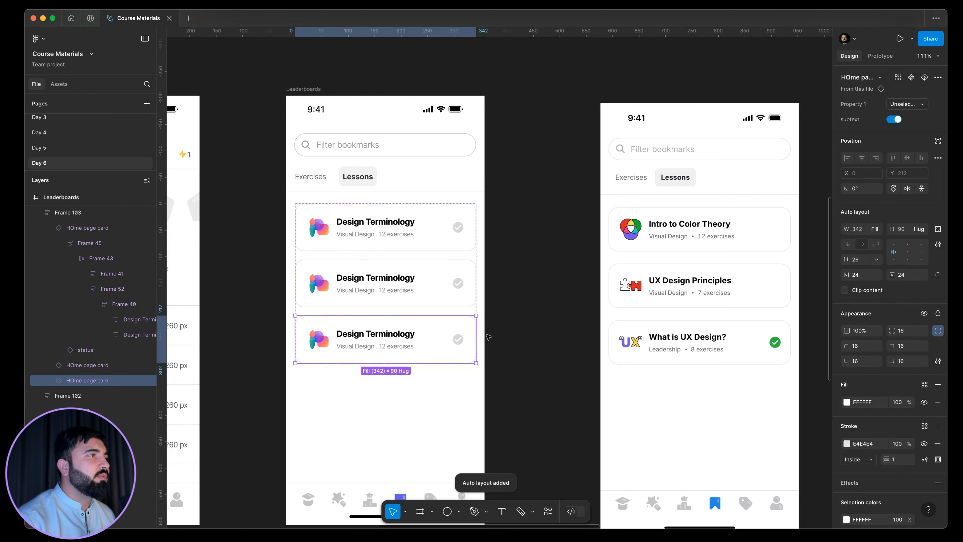
click(501, 309)
drag(494, 323, 509, 297)
Switch the third lesson card's Property 1 to the selected variant.
click(412, 318)
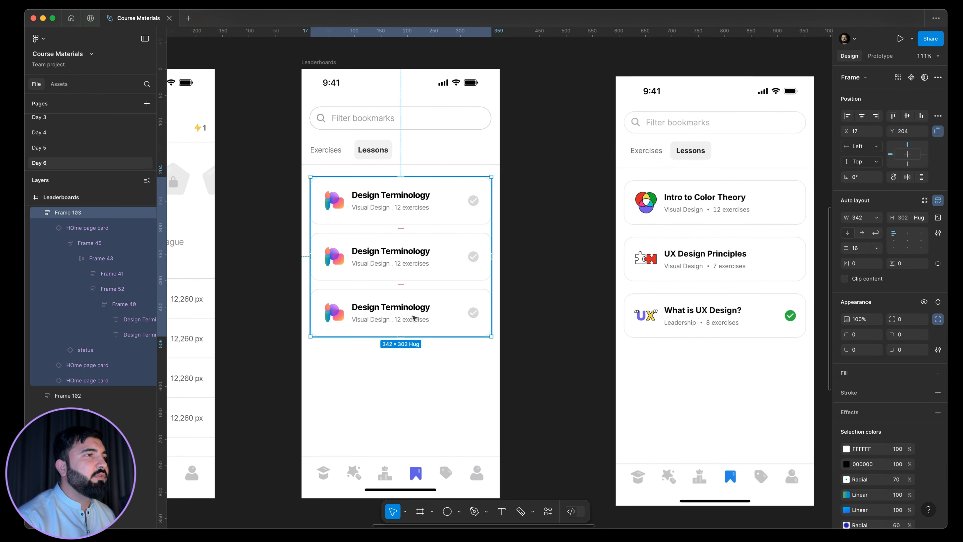
click(468, 323)
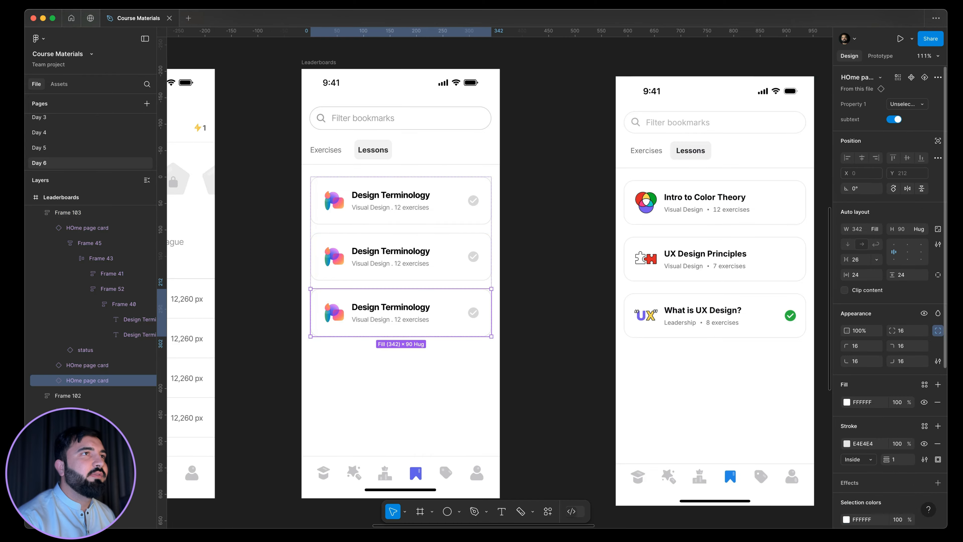
click(889, 110)
click(854, 92)
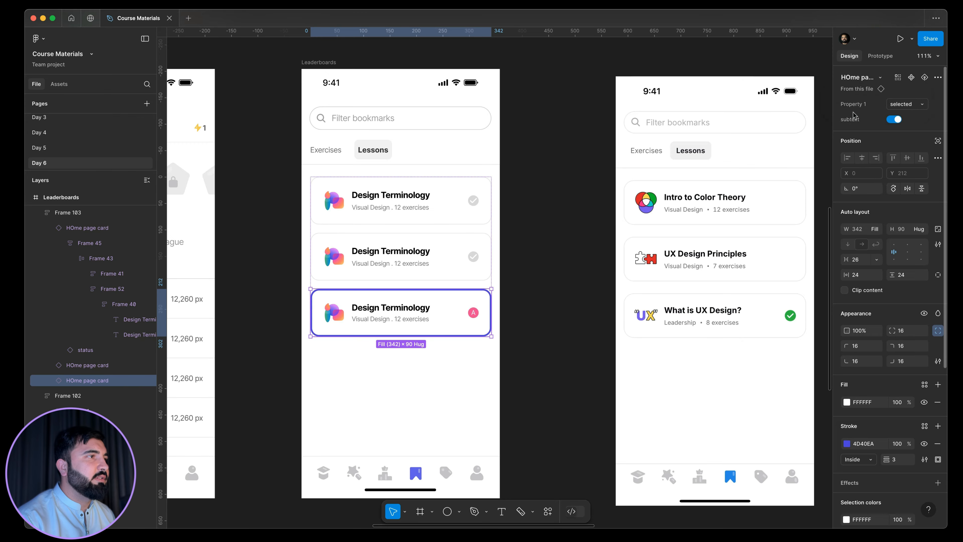
Change the third card's status icon to the checked variant.
double_click(474, 314)
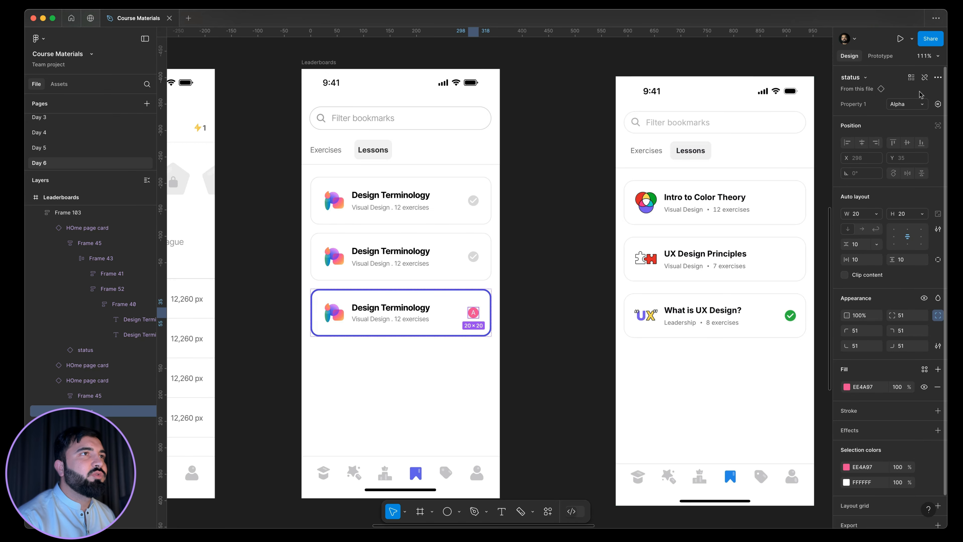
click(911, 104)
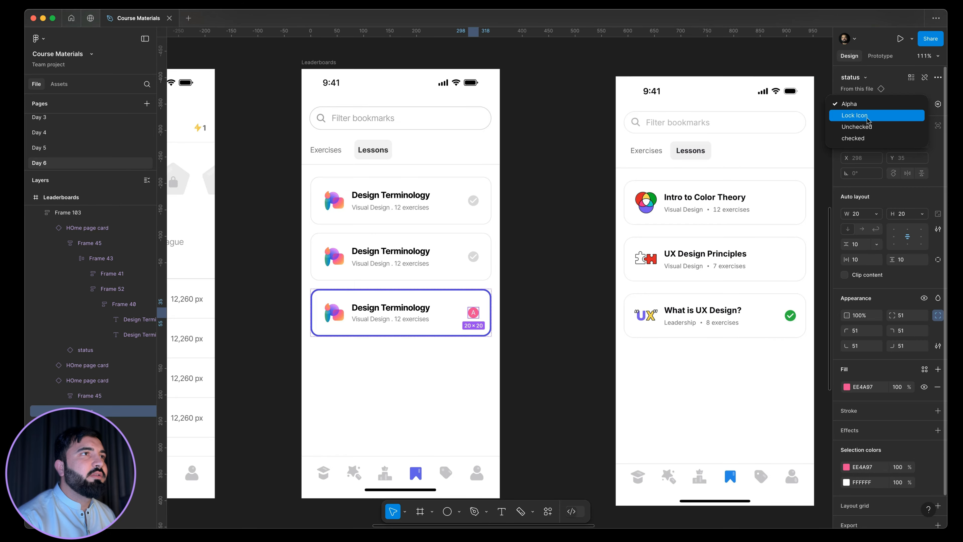
click(865, 138)
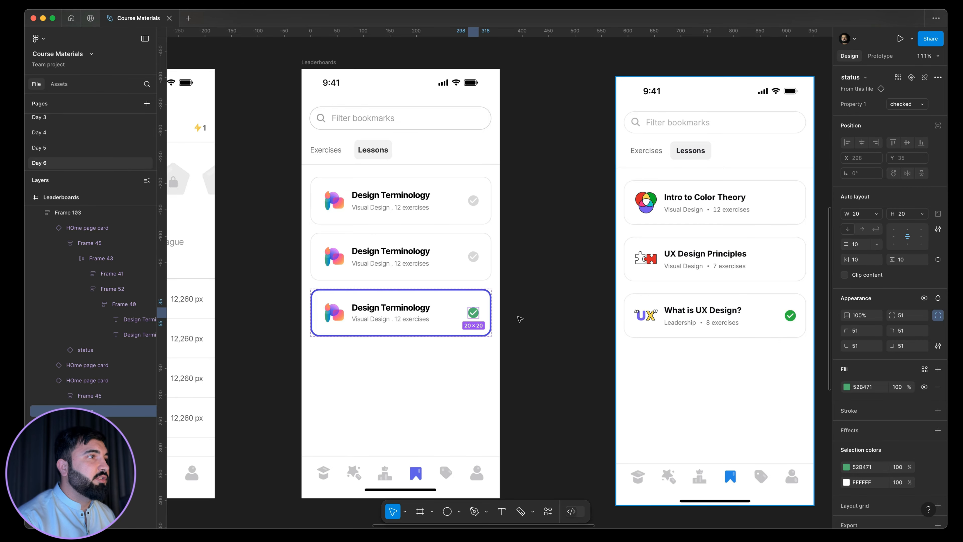
Go to the main component of the second lesson card on the bookmarks screen.
click(546, 312)
scroll(476, 300, right, 1)
double_click(435, 273)
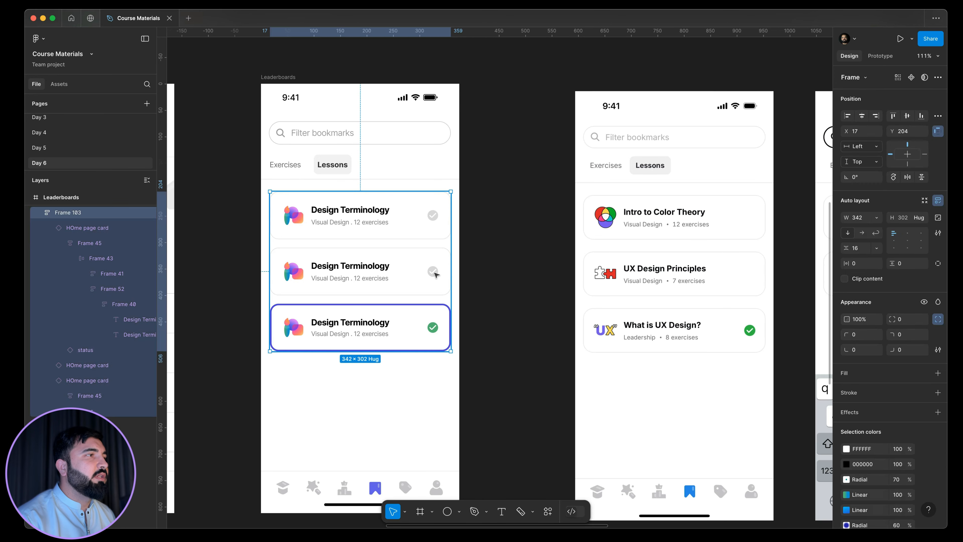
double_click(435, 272)
click(432, 272)
double_click(432, 272)
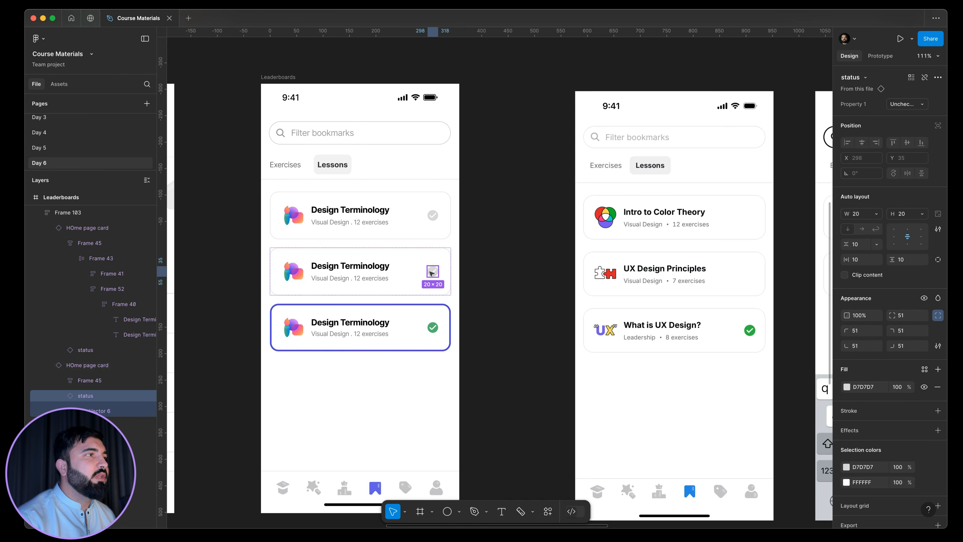
scroll(433, 266, up, 3)
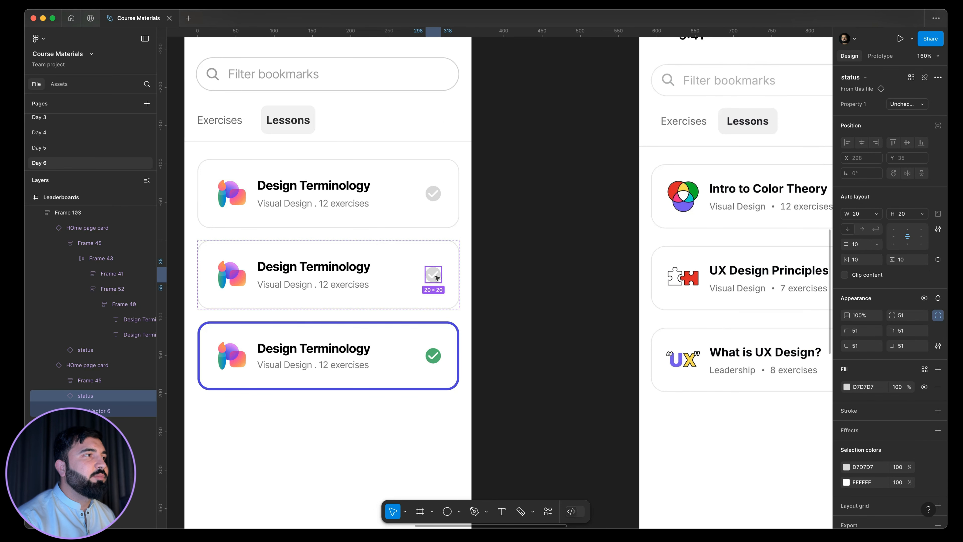
scroll(438, 278, down, 1)
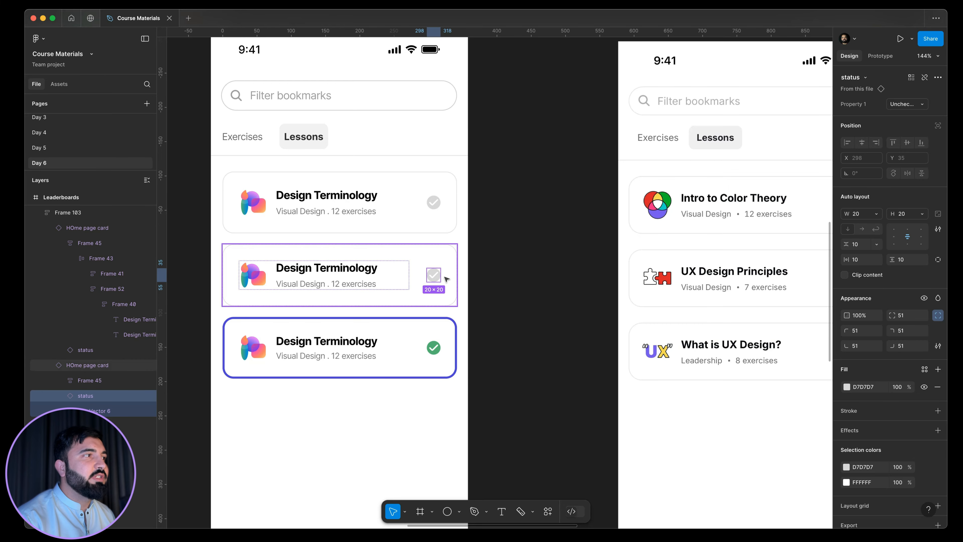
key(Escape)
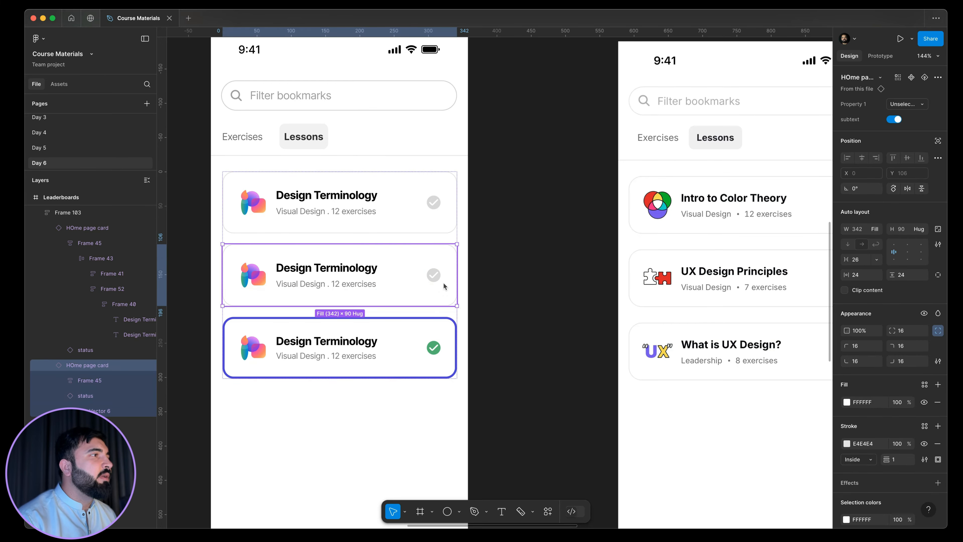
right_click(444, 285)
mouse_move(493, 402)
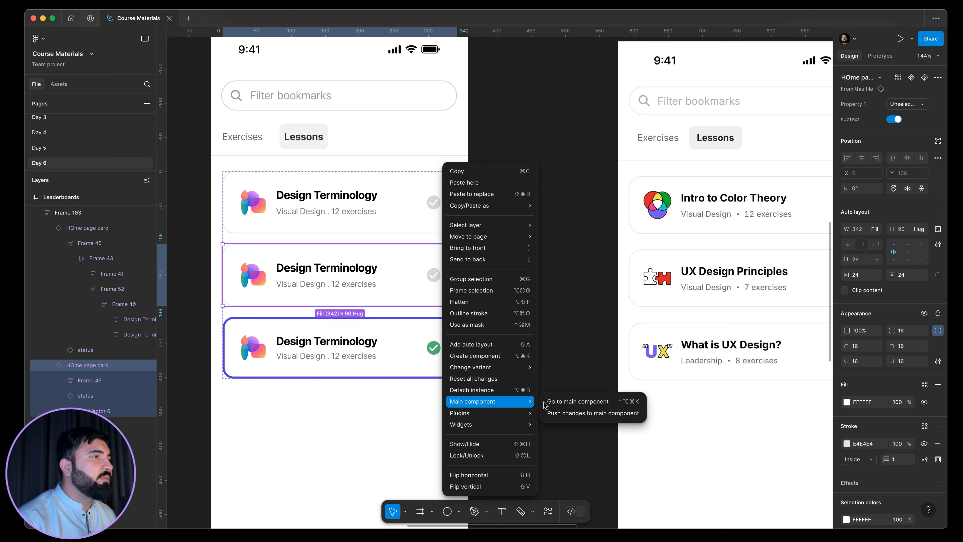
click(554, 401)
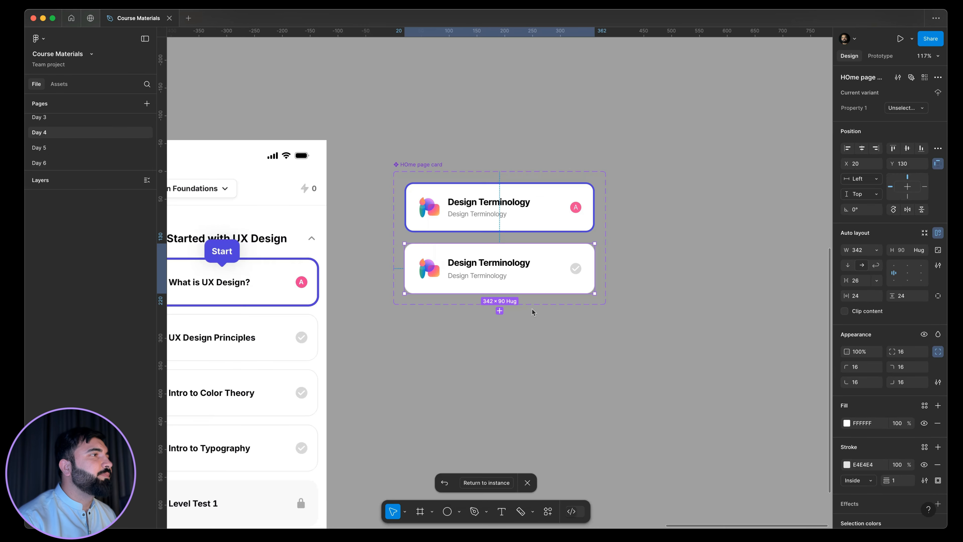
Create a boolean property named "checked icon" with value True for the status icons in both home page card variants.
scroll(575, 199, up, 5)
click(575, 199)
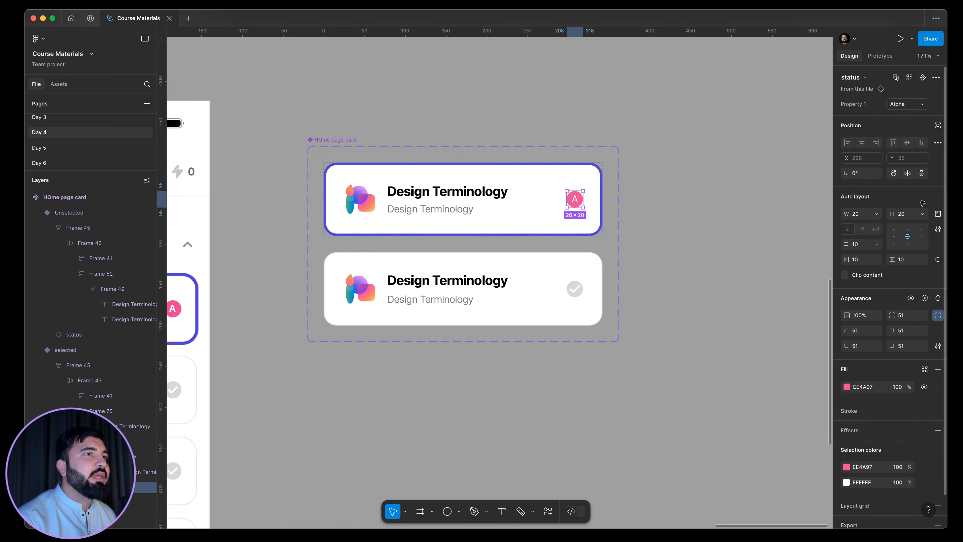
shift+click(575, 289)
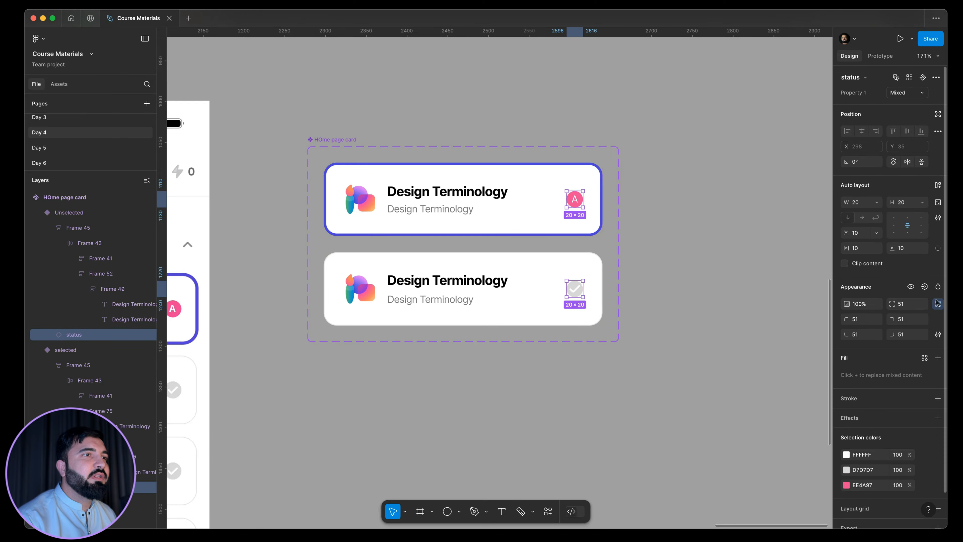
click(924, 288)
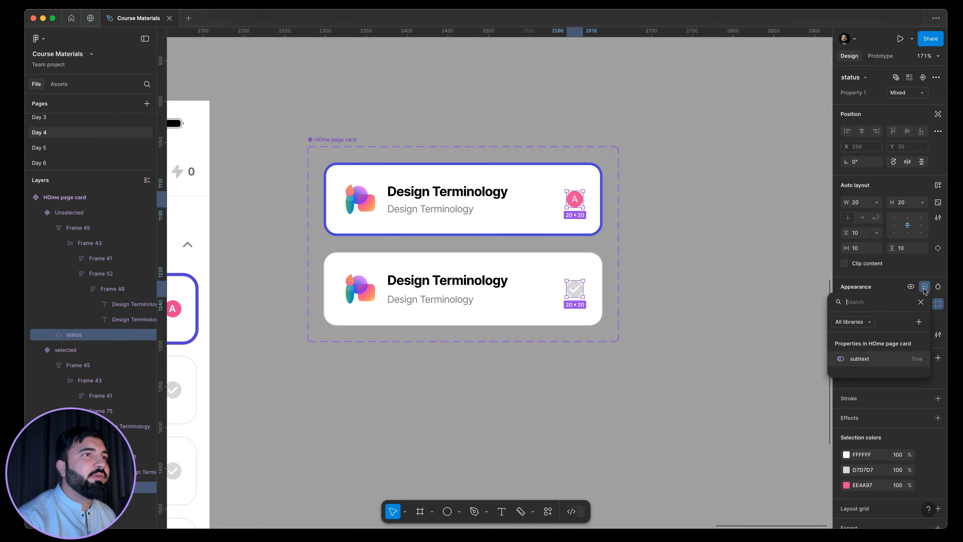
click(919, 322)
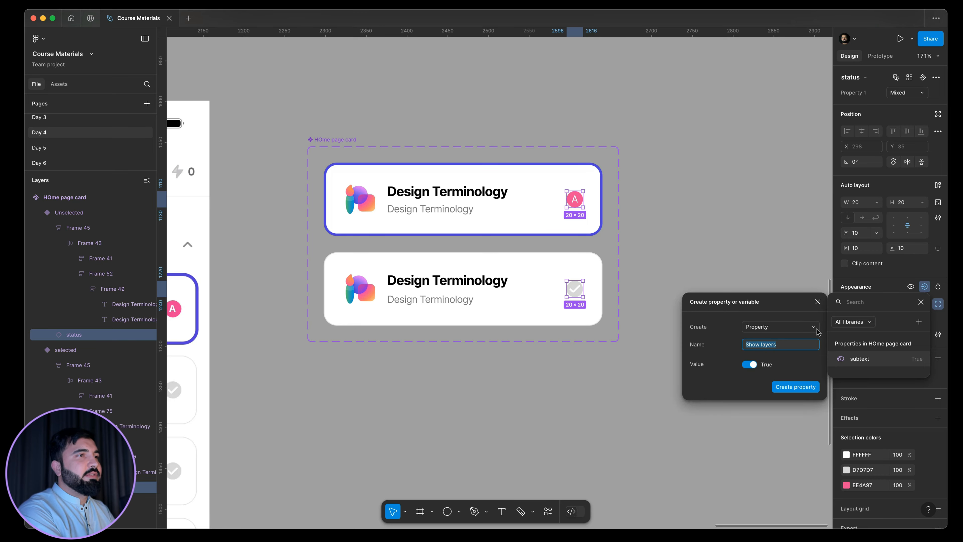
text(checked icon)
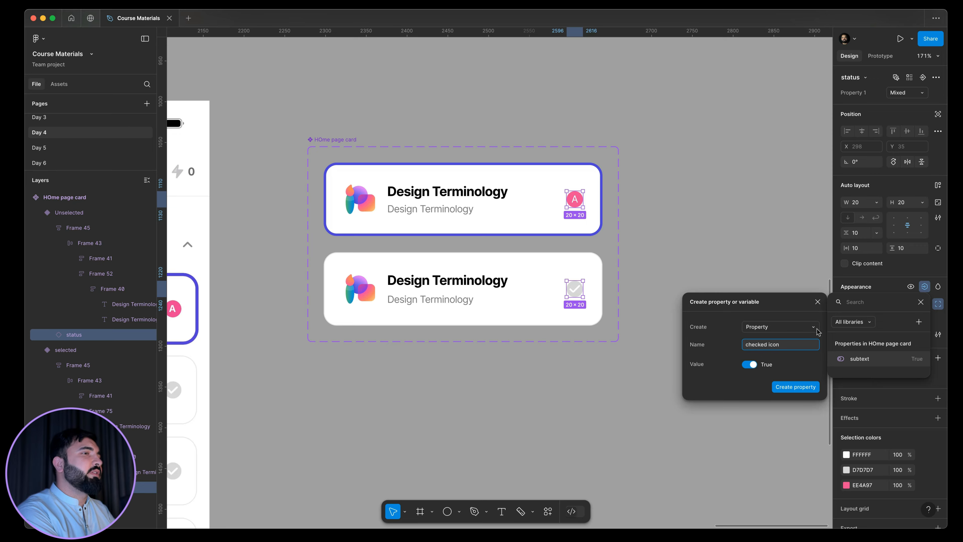
key(Return)
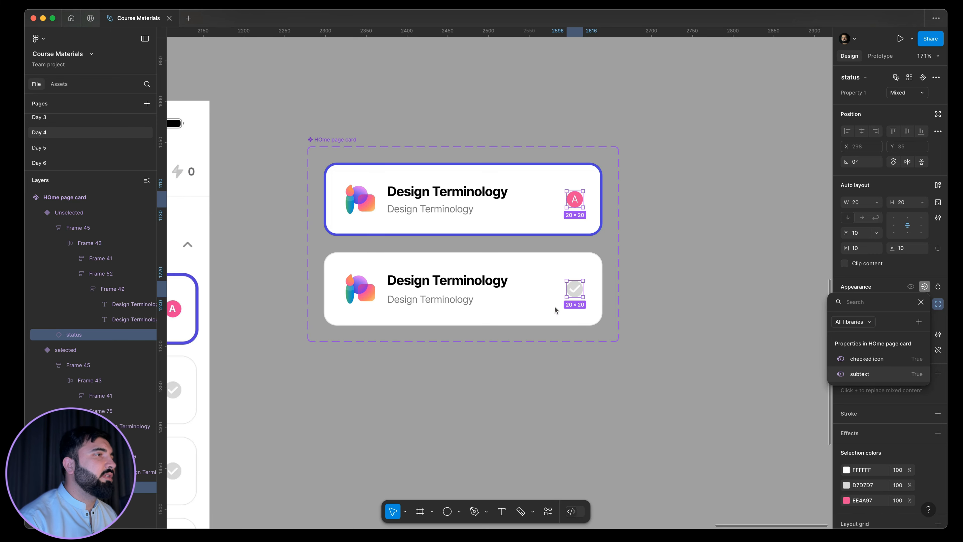
Return from the main component to the lesson card instance on the bookmarks screen.
click(465, 292)
click(489, 220)
click(484, 300)
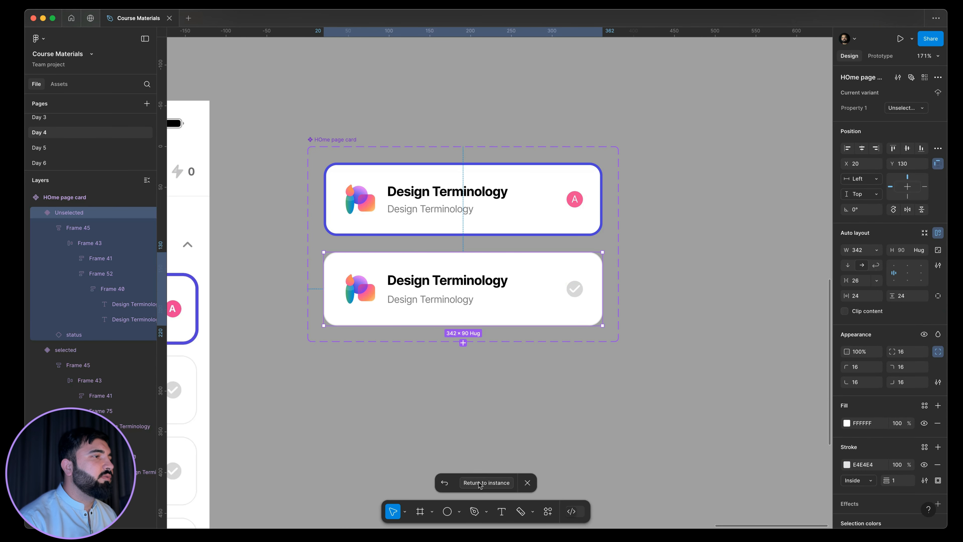
click(480, 482)
click(676, 316)
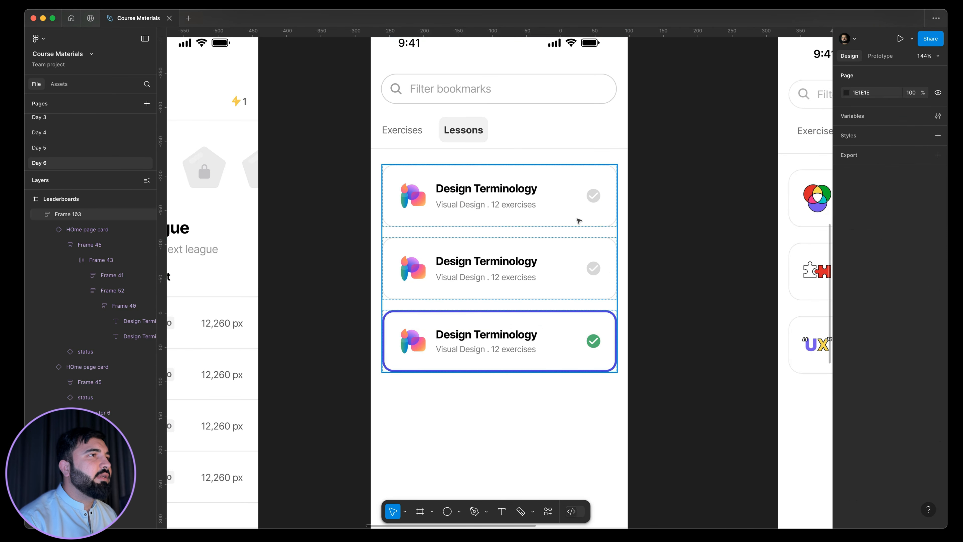
Turn off the checked icon property on the first and second lesson cards.
click(573, 198)
shift+click(581, 245)
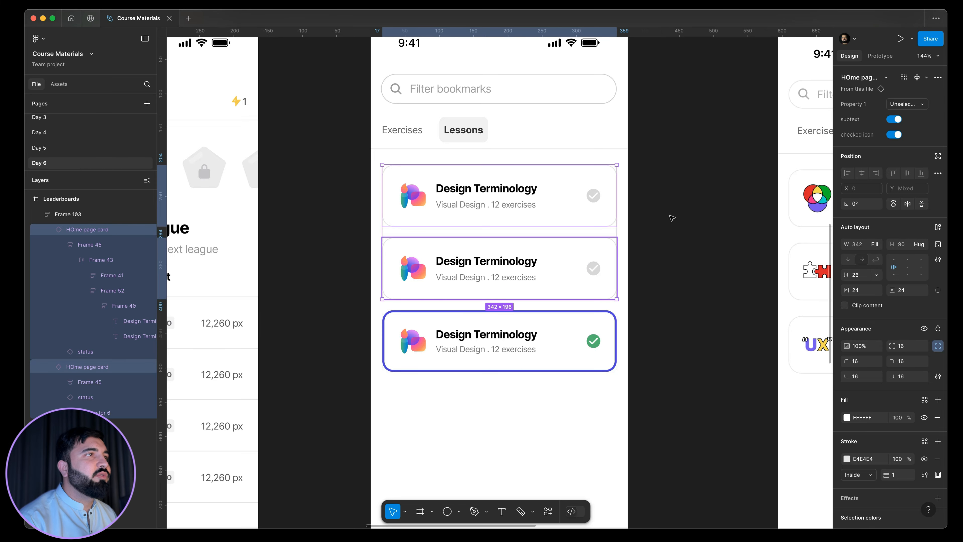
click(895, 135)
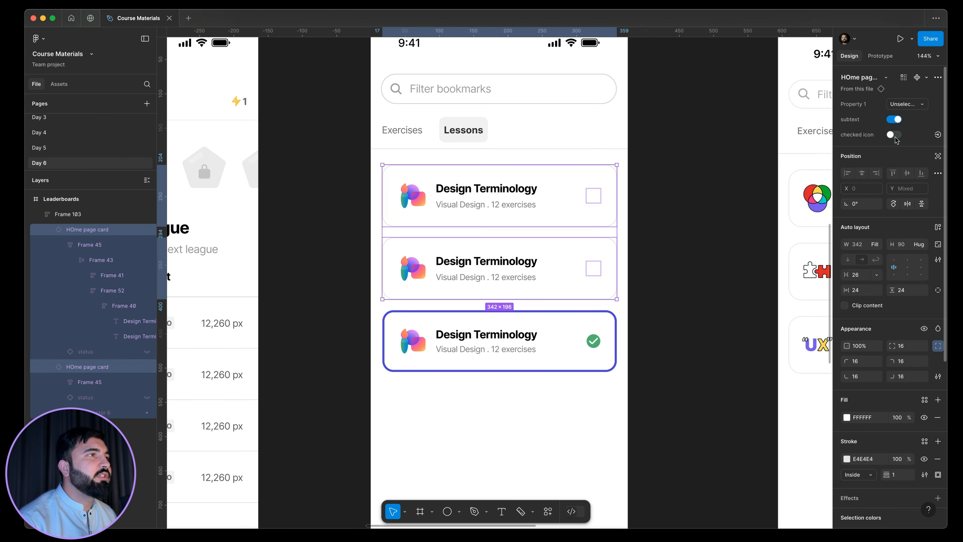
key(Escape)
scroll(577, 185, down, 2)
scroll(577, 186, up, 3)
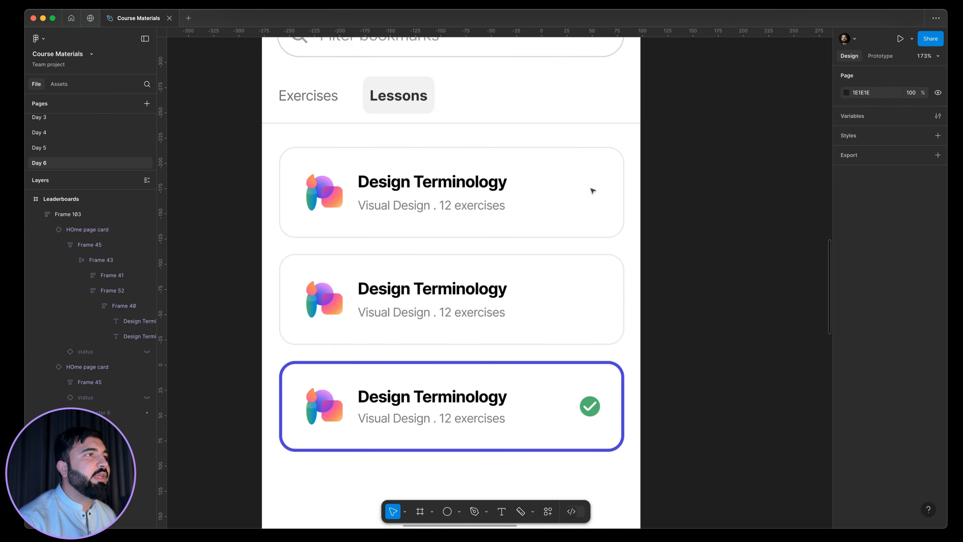
scroll(586, 226, down, 5)
Switch the third lesson card's Property 1 to the Unselected variant.
click(538, 269)
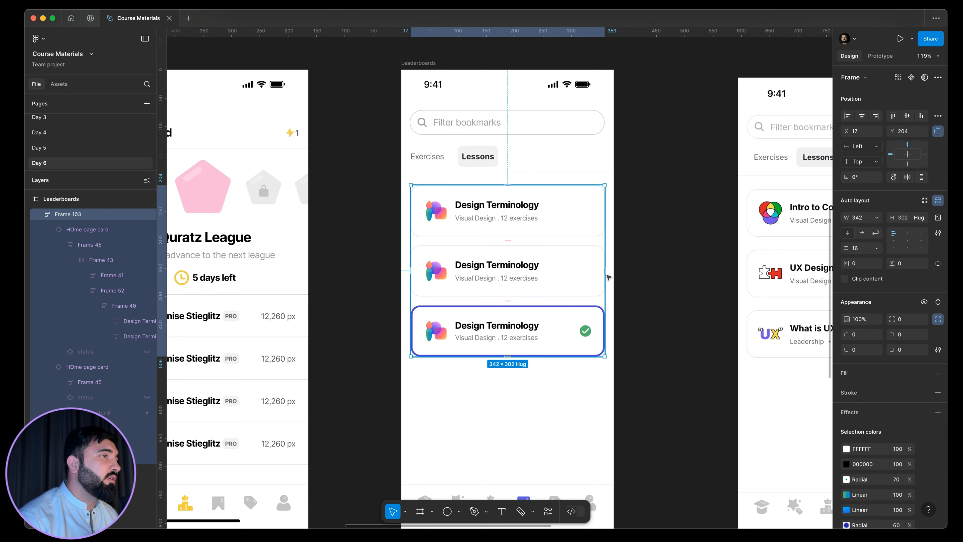
scroll(609, 277, right, 4)
scroll(495, 215, down, 2)
click(494, 214)
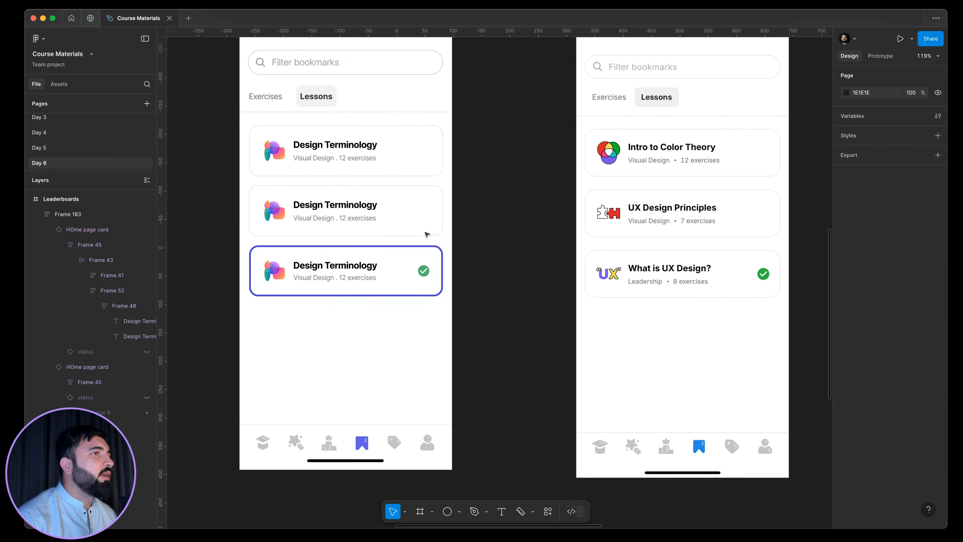
scroll(427, 235, down, 5)
click(404, 263)
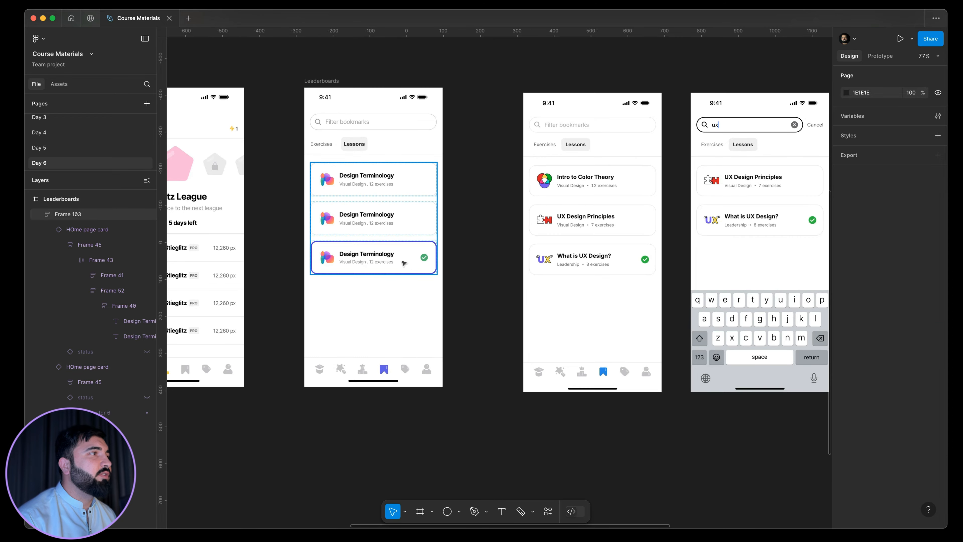
click(404, 262)
click(894, 105)
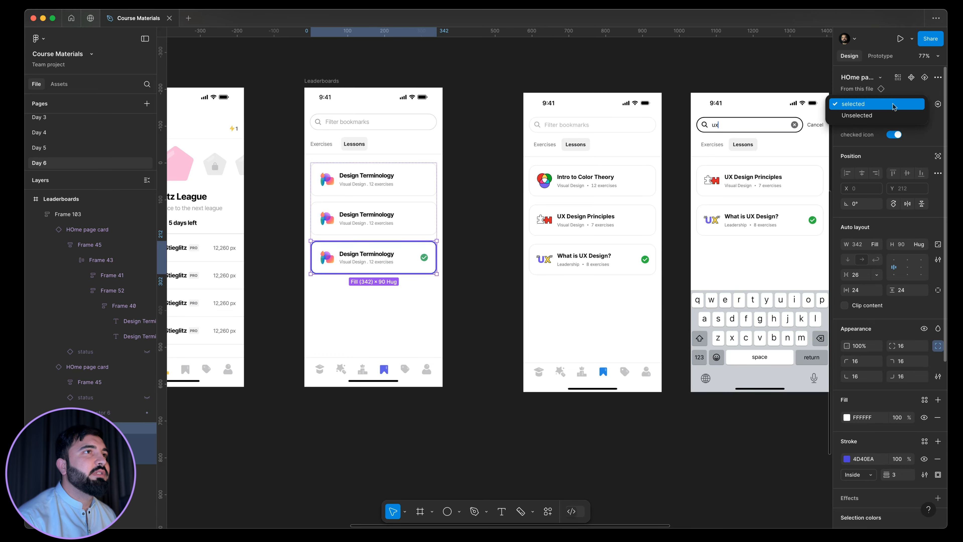
click(875, 113)
click(481, 239)
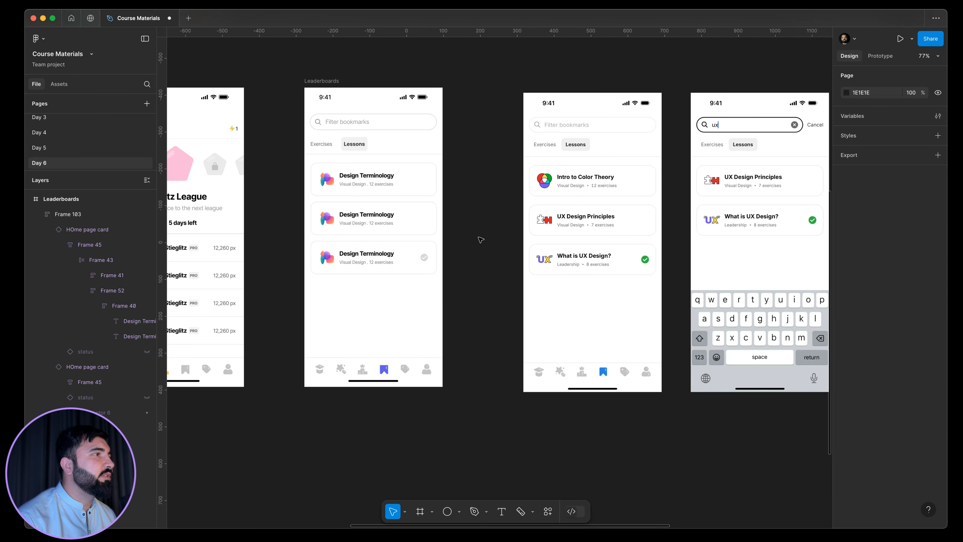
drag(480, 251, 485, 271)
click(361, 242)
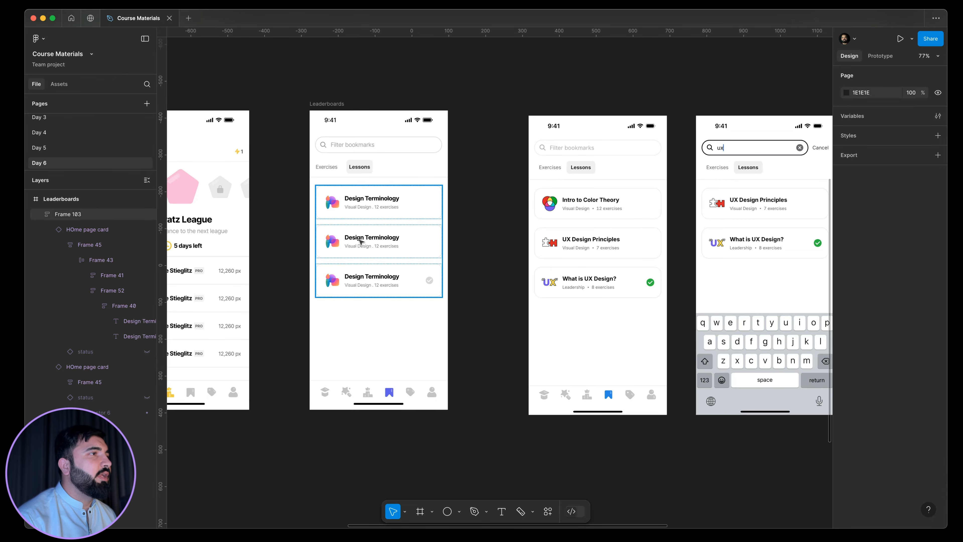
double_click(364, 238)
double_click(377, 237)
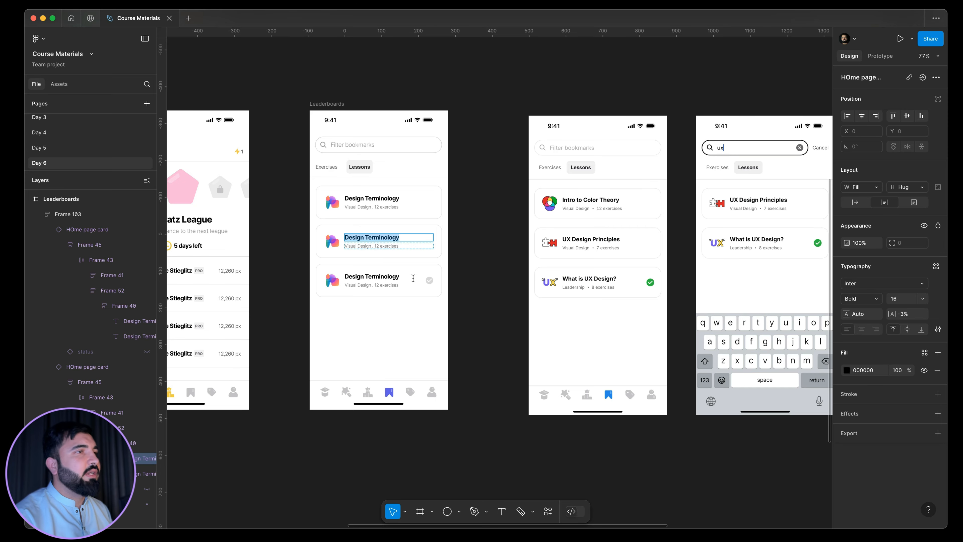
click(459, 287)
Delete the reference bookmarks screen that lists Intro to Color Theory, UX Design Principles and What is UX Design?
drag(438, 295, 361, 293)
drag(403, 299, 348, 340)
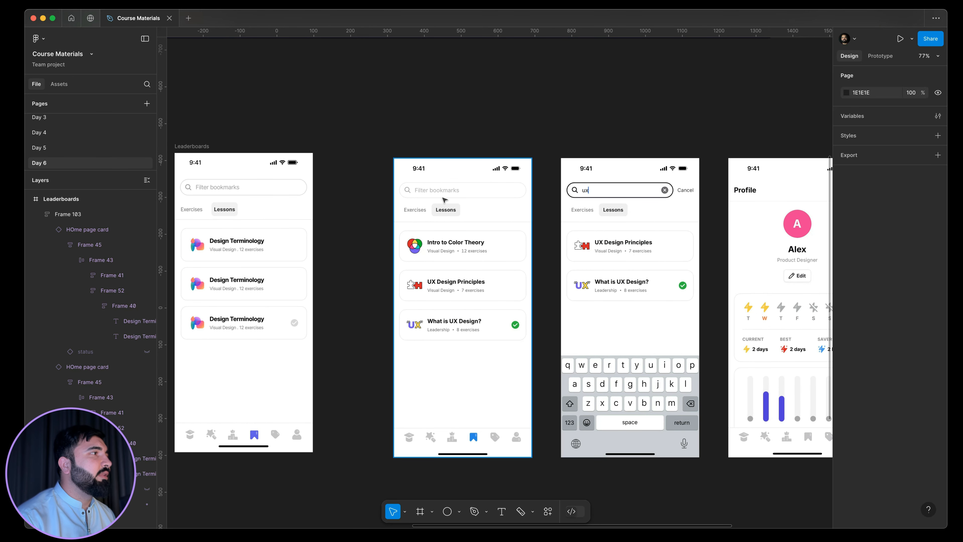
drag(469, 258, 423, 294)
drag(531, 230, 532, 231)
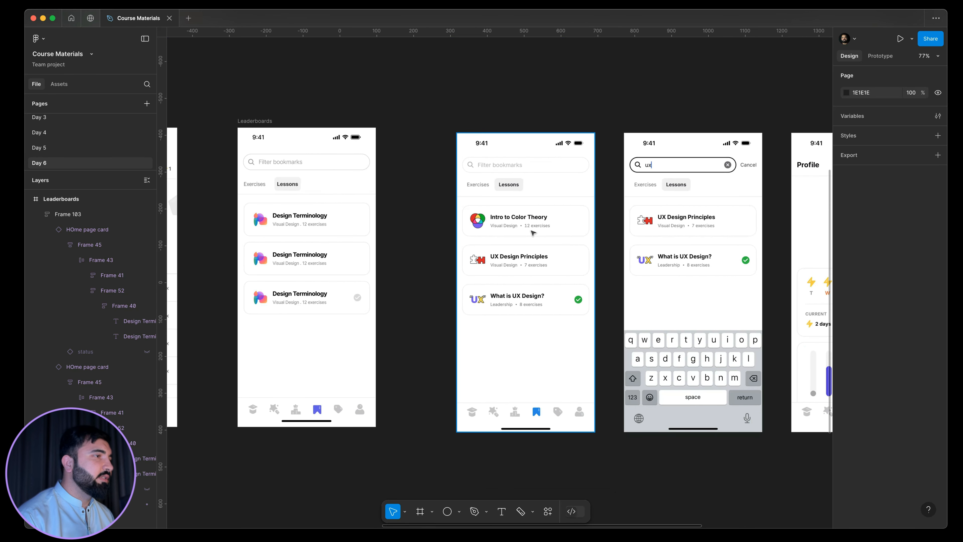
click(532, 231)
key(Delete)
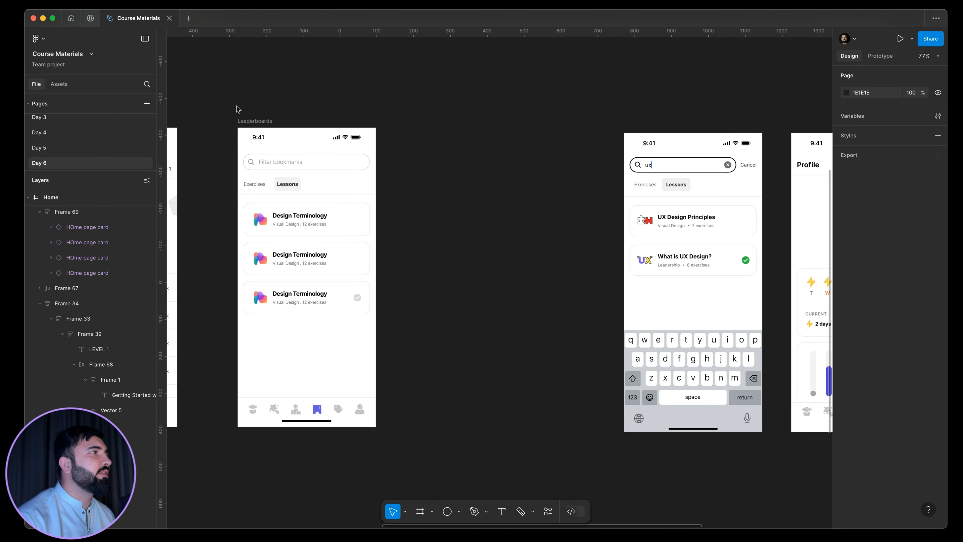
Duplicate the recreated bookmarks frame into the gap before the reference search screen, at X 247 and Y -420.
drag(247, 122, 445, 133)
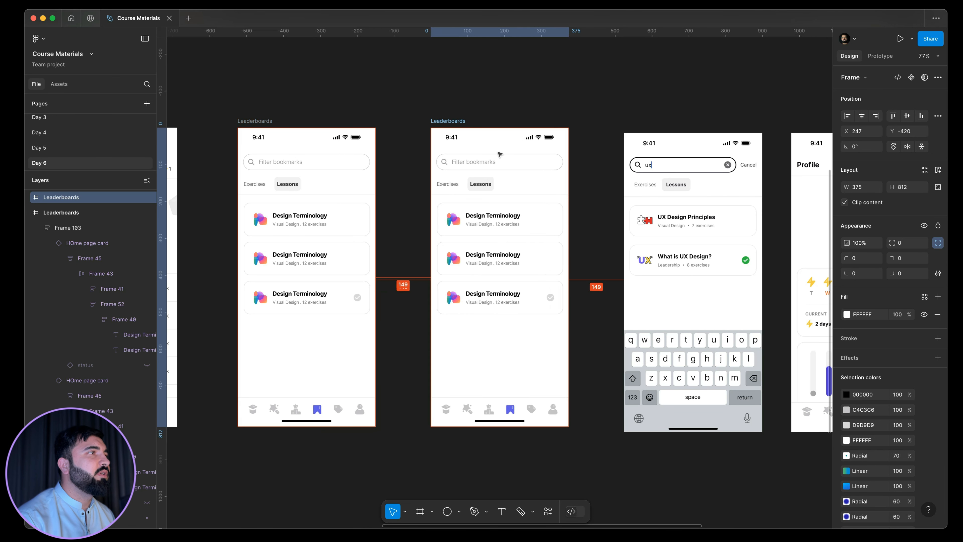
scroll(490, 158, up, 5)
scroll(431, 161, down, 4)
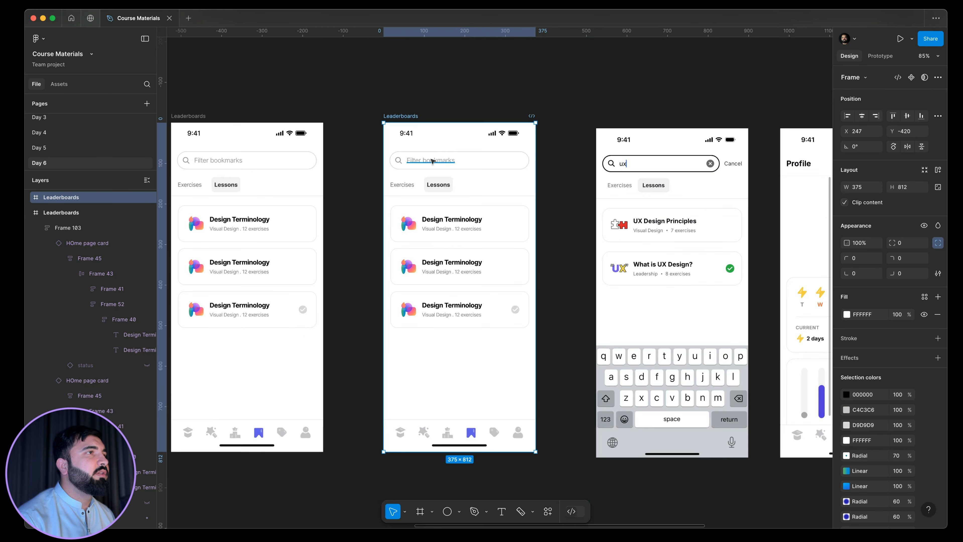
scroll(379, 129, left, 4)
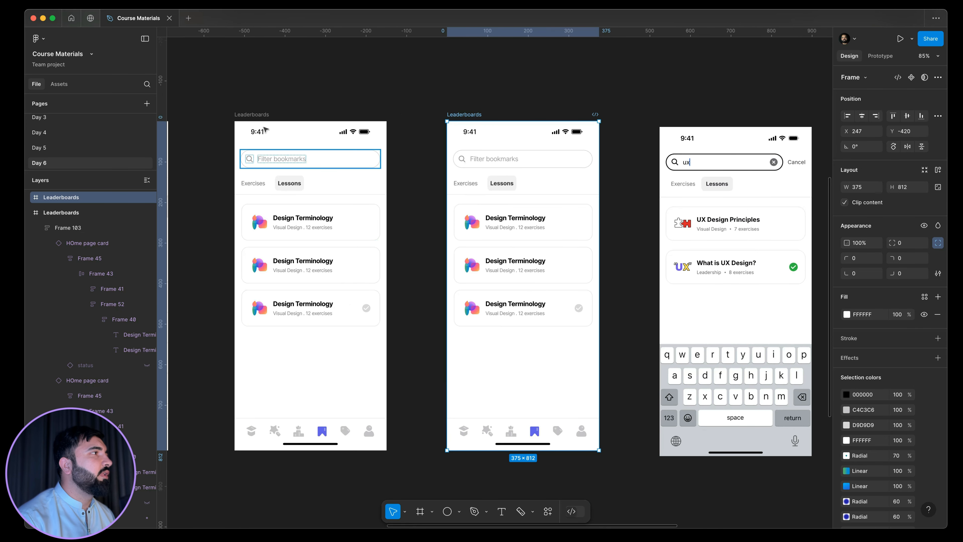
Rename the original bookmarks frame "Favorite Lessons" and its duplicate "Favorite Lessons search".
click(268, 115)
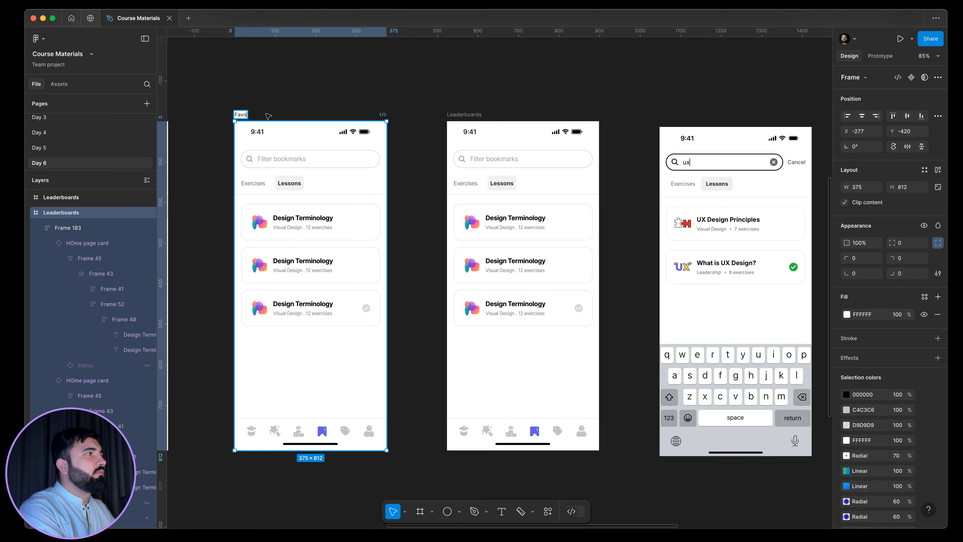
text(Lessons)
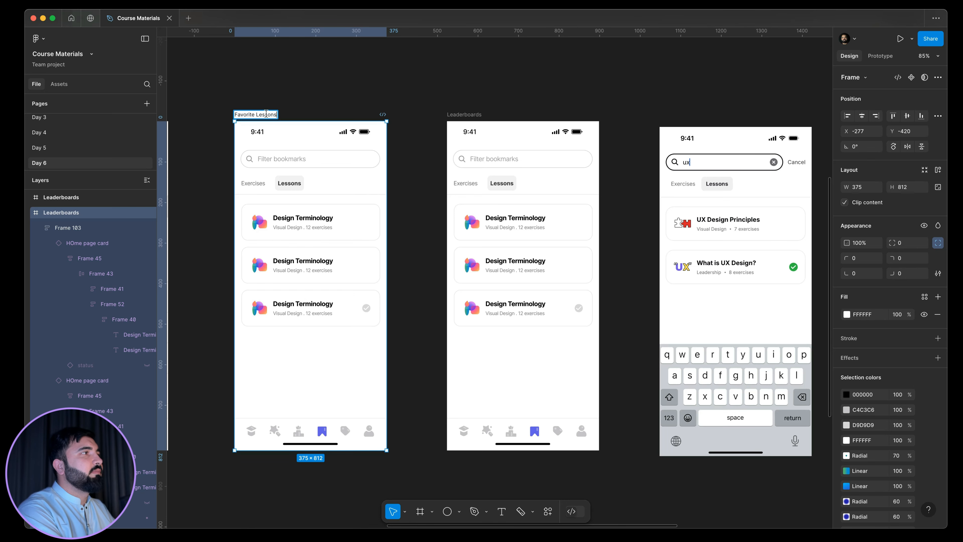
double_click(452, 113)
text(Favorite Lessons)
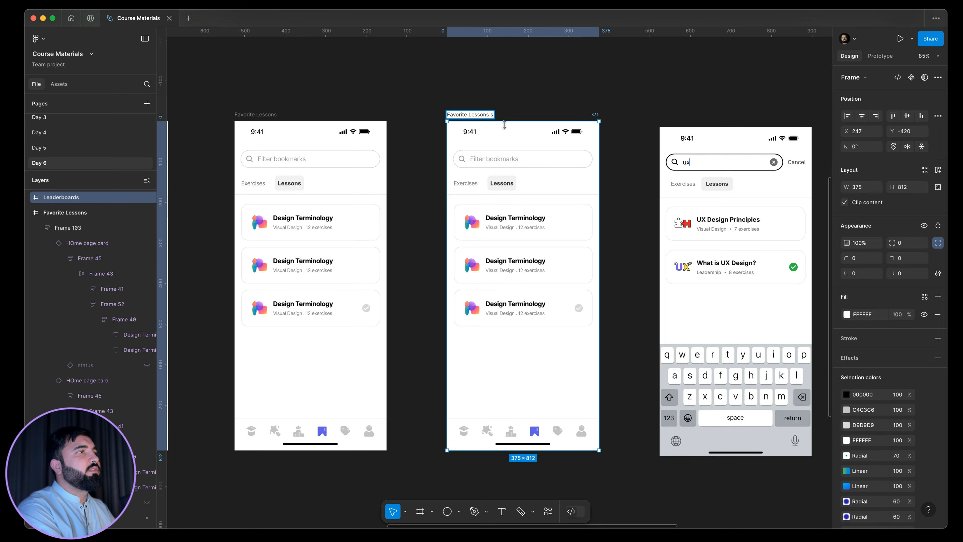
key(Return)
scroll(463, 198, right, 3)
scroll(463, 198, up, 2)
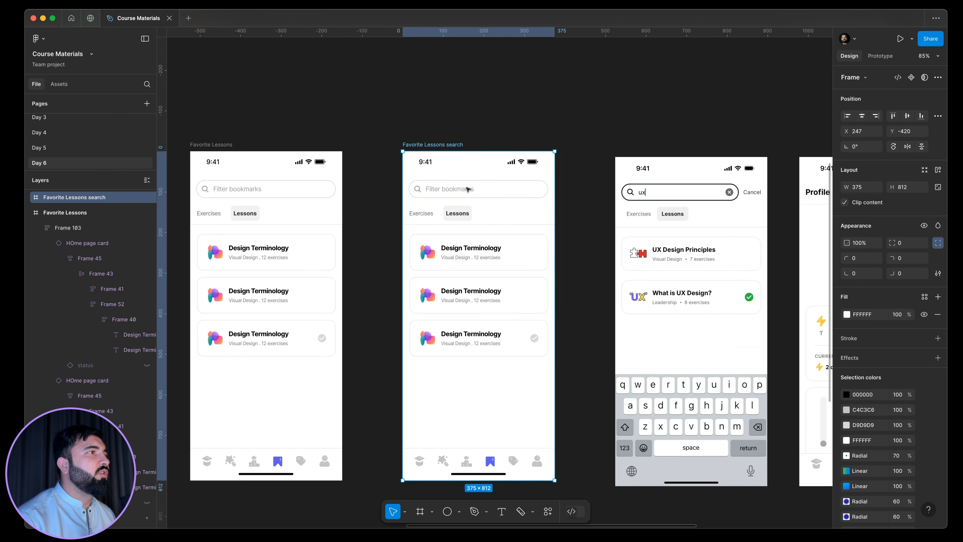
Replace the search field's placeholder text in the Favorite Lessons search frame with "ux".
double_click(462, 190)
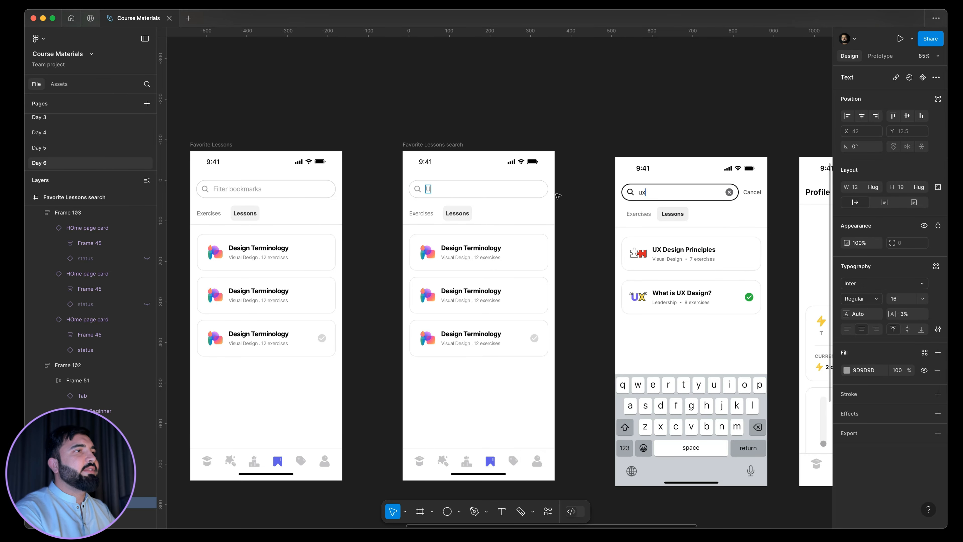
scroll(624, 207, down, 1)
key(Return)
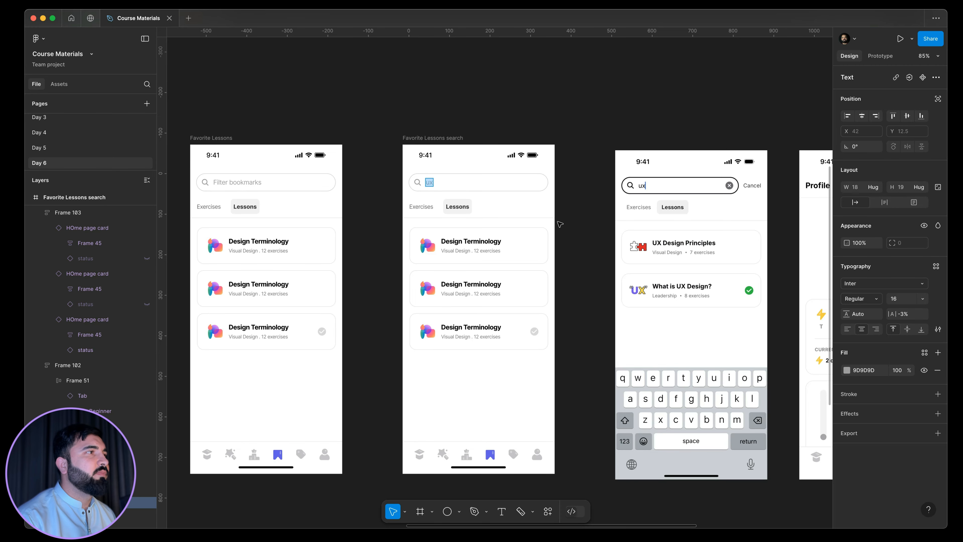
Set the search field's stroke color to black, 000000.
click(464, 190)
click(847, 410)
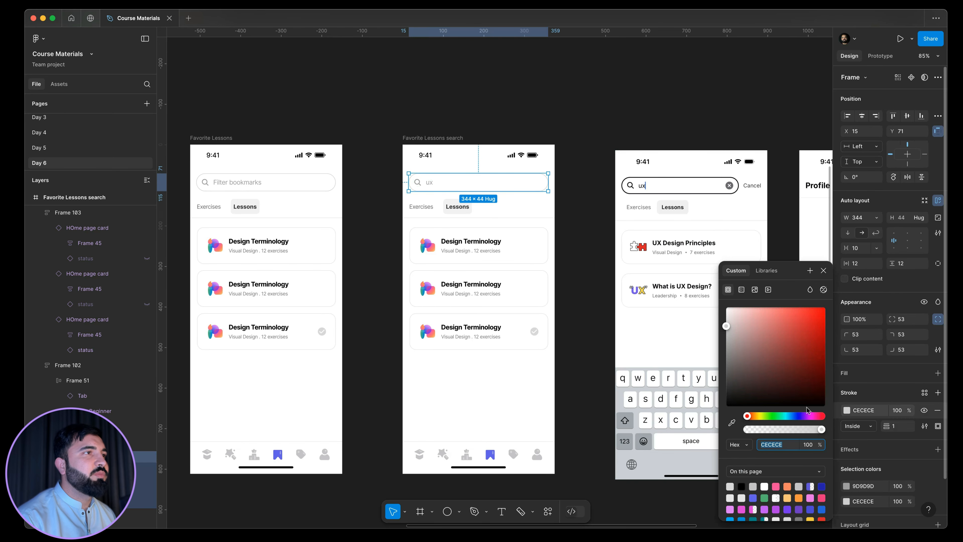
drag(755, 365, 567, 508)
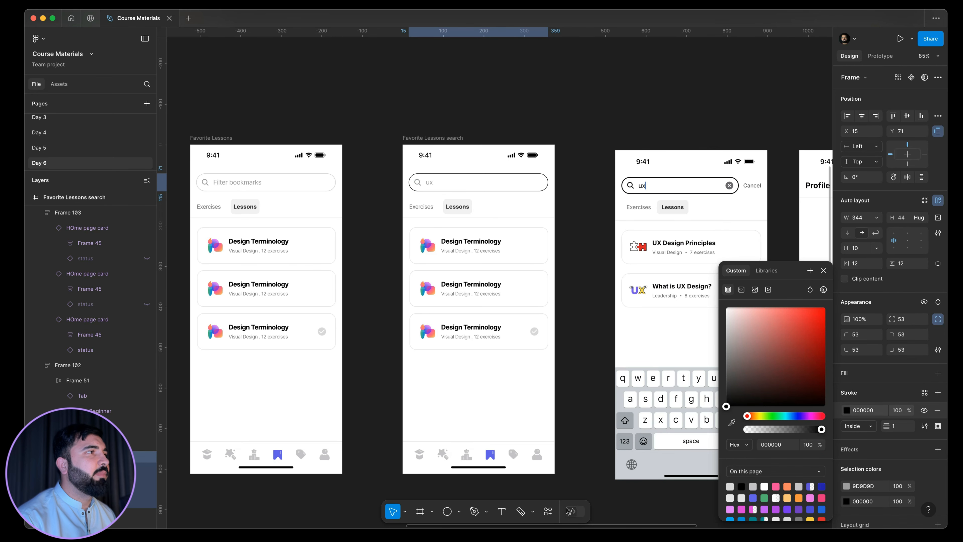
Recolor the "ux" text and the magnifier icon in the search field to black, 000000.
double_click(429, 183)
click(846, 370)
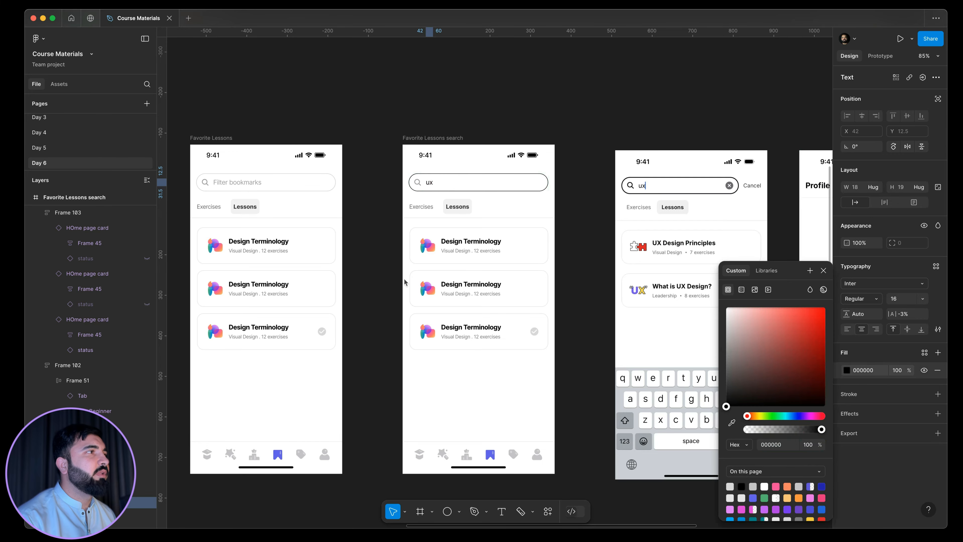
click(418, 183)
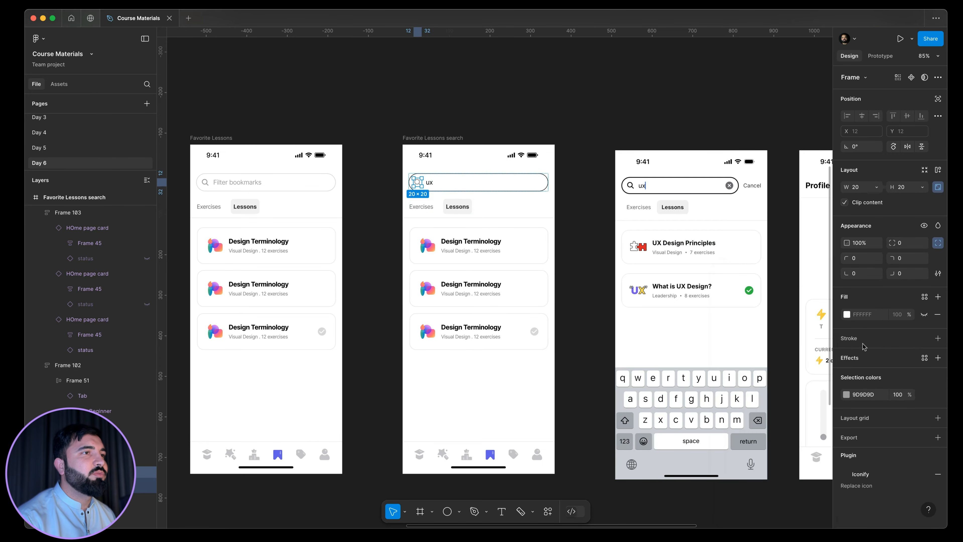
click(847, 393)
drag(770, 350, 724, 409)
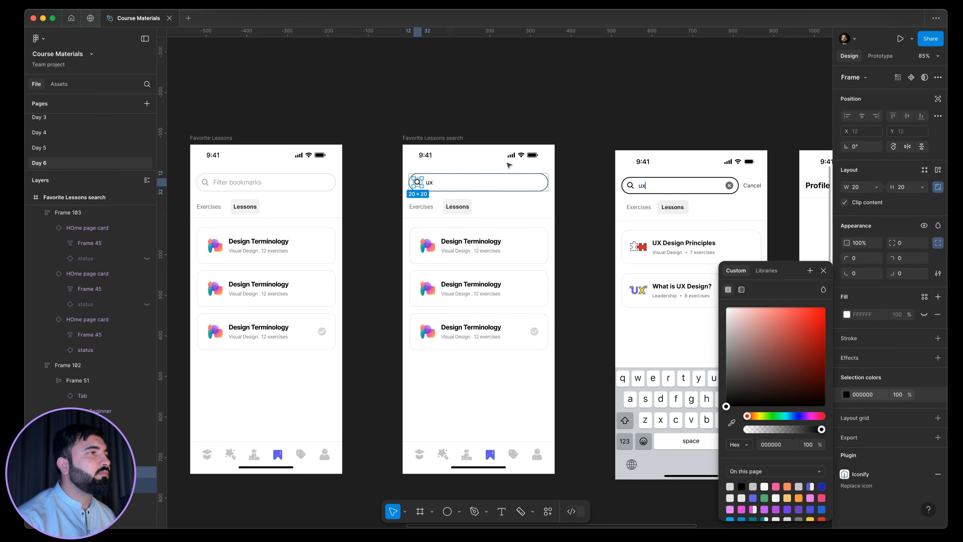
Set the search field's stroke weight to 2.
scroll(509, 165, up, 5)
scroll(520, 199, down, 1)
click(565, 209)
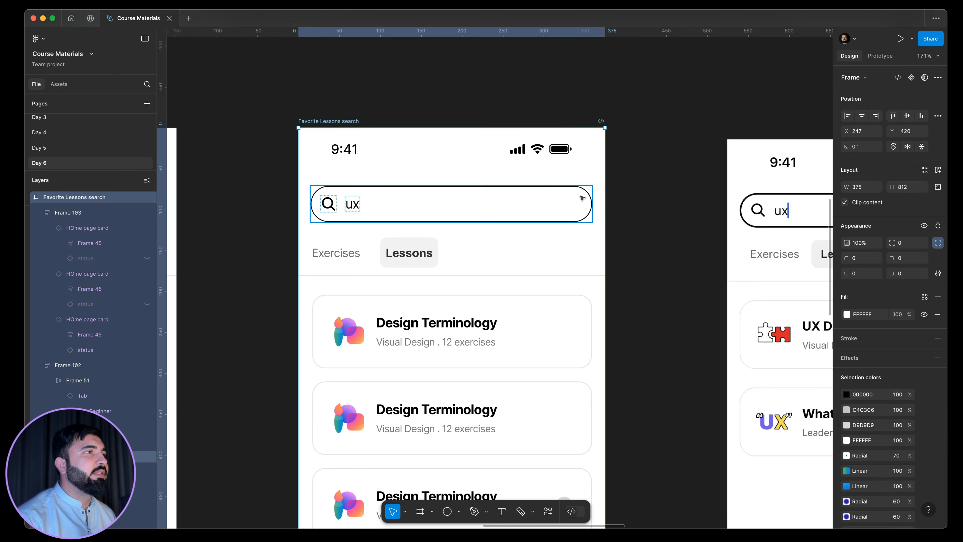
click(582, 198)
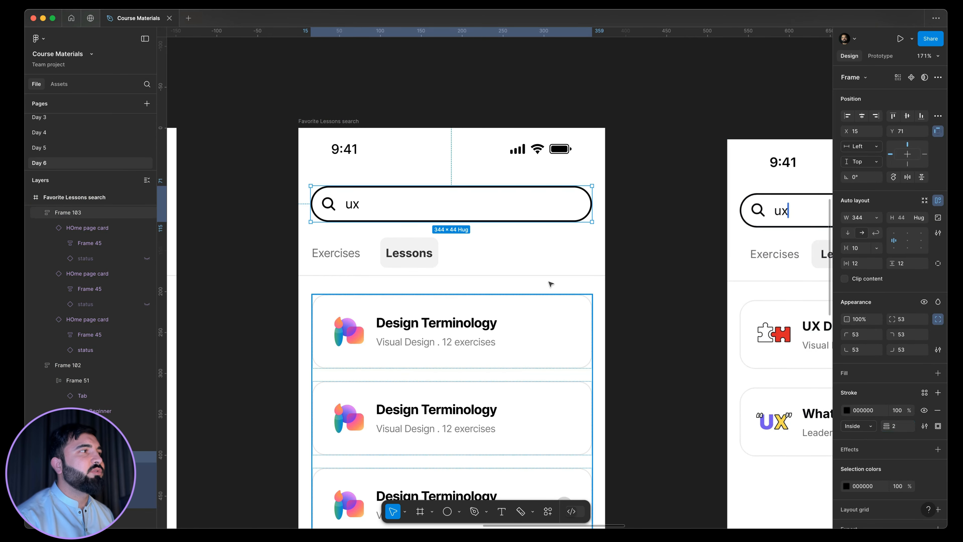
click(669, 227)
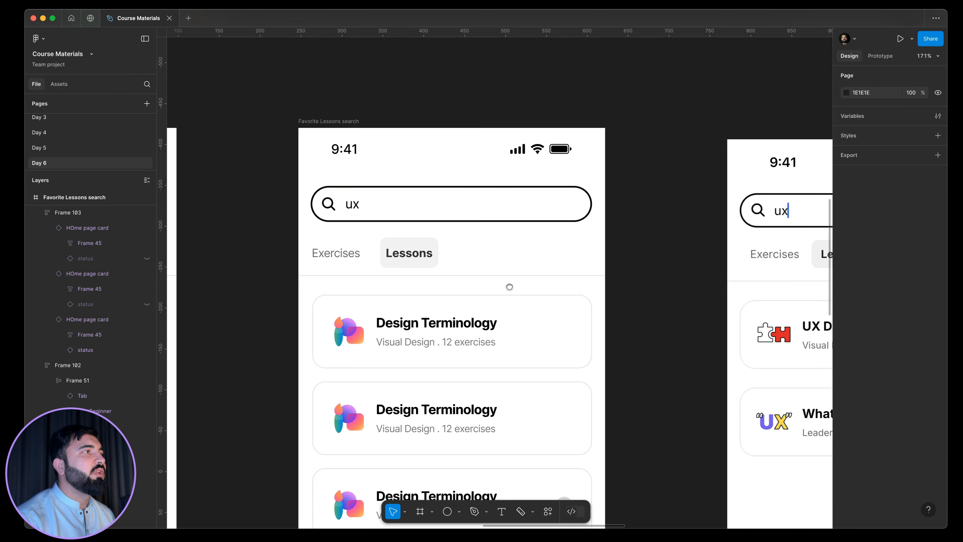
Draw a vertical cursor line about 13 px long just after the "ux" text, at about X 77 and Y 88.
drag(509, 286, 358, 288)
drag(612, 297, 720, 302)
scroll(738, 220, up, 9)
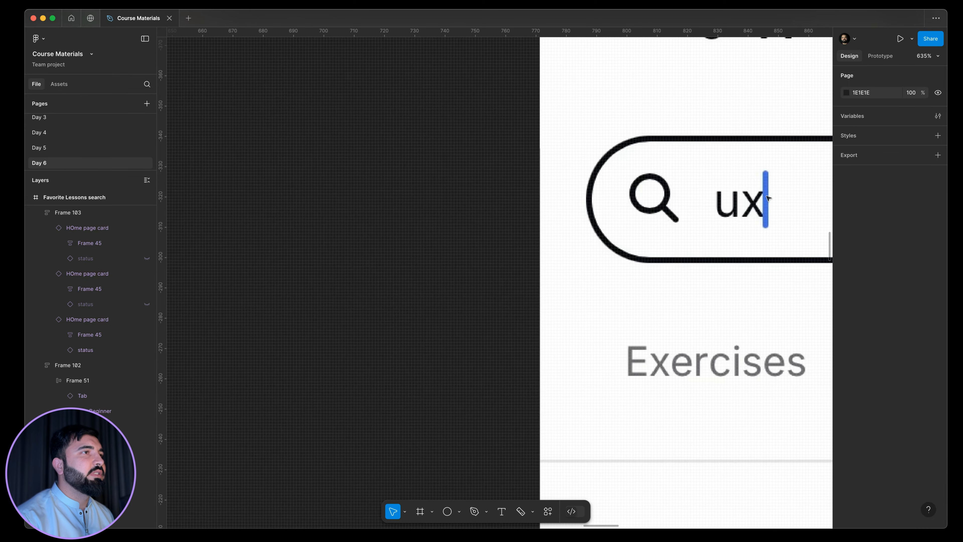
scroll(768, 198, down, 6)
drag(526, 297, 849, 333)
drag(440, 303, 473, 366)
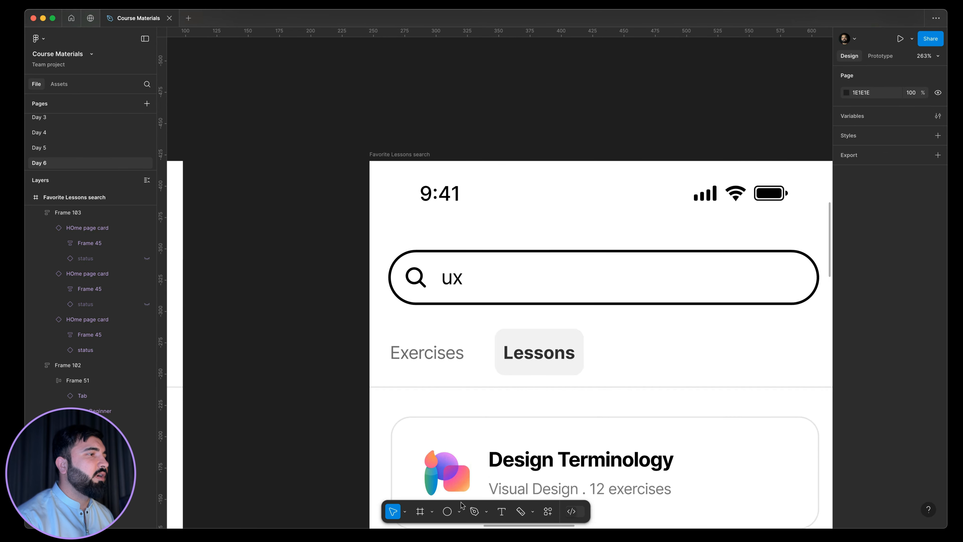
click(459, 511)
click(457, 429)
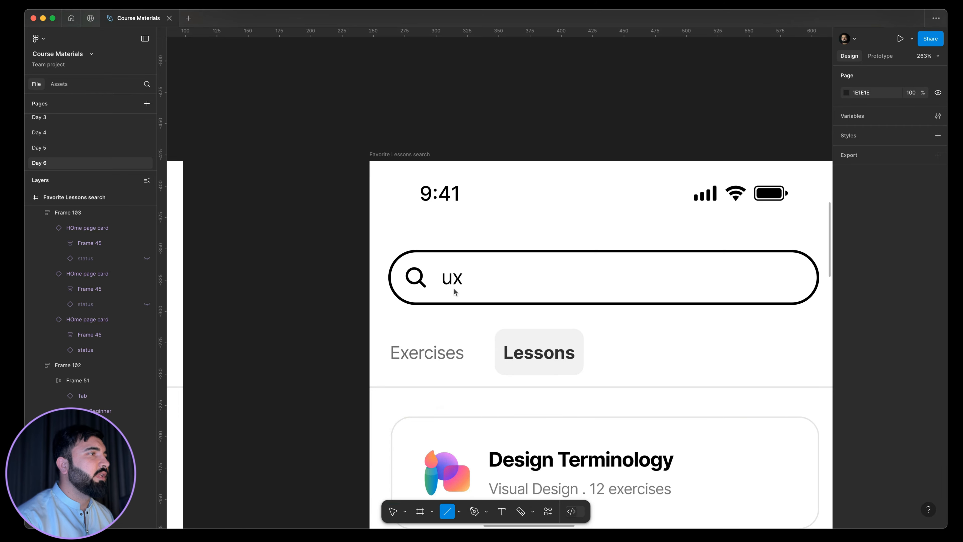
scroll(456, 287, up, 8)
drag(500, 220, 500, 281)
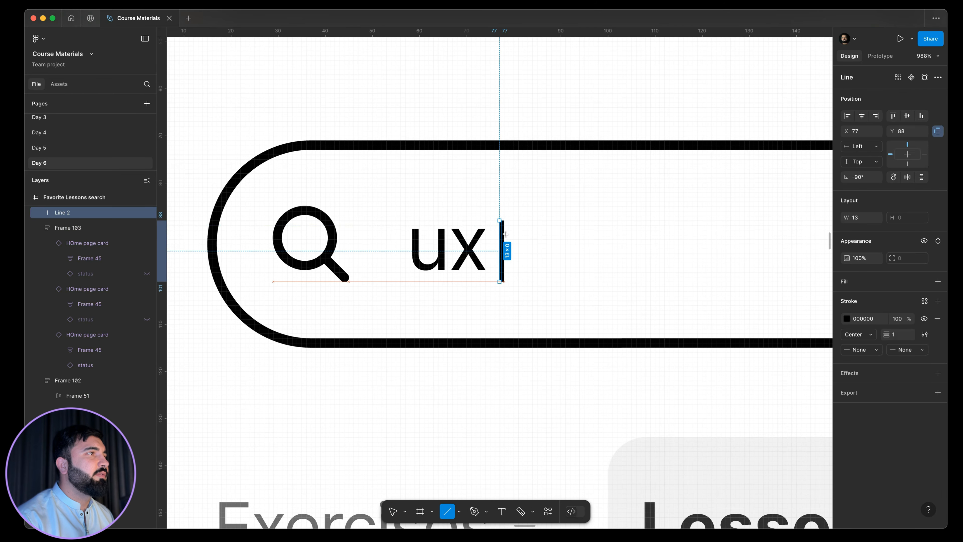
Set the cursor line's stroke to the page's dark blue, 251FBA.
scroll(454, 268, down, 10)
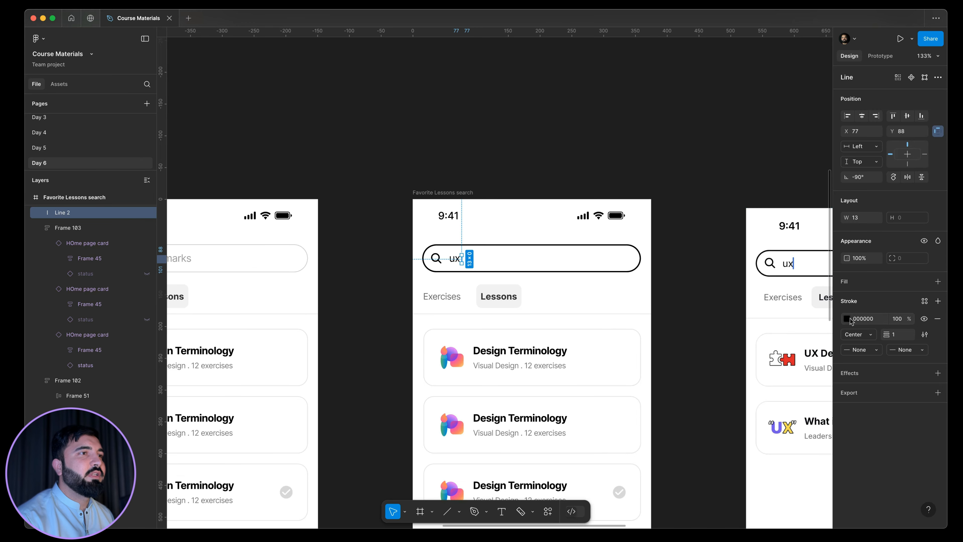
click(847, 318)
click(822, 486)
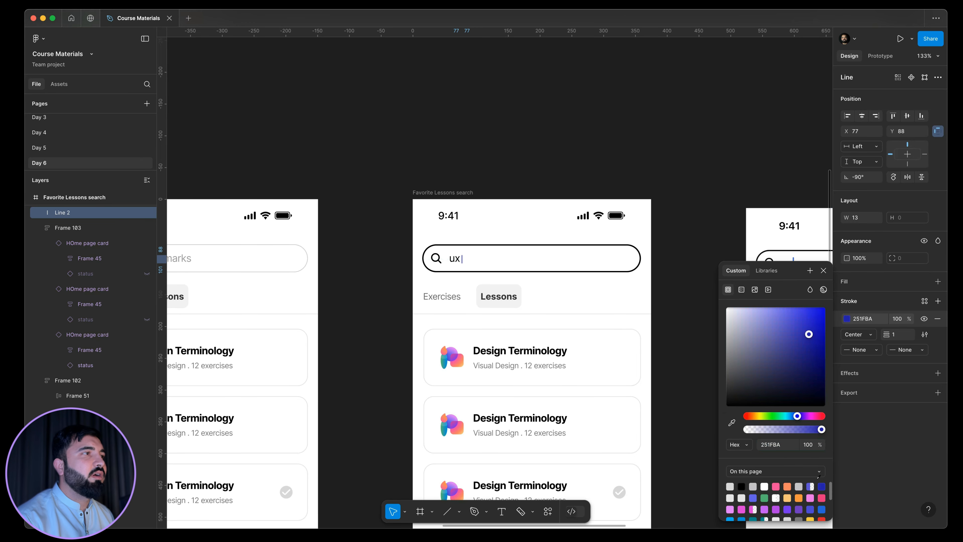
scroll(524, 294, up, 5)
scroll(524, 295, down, 2)
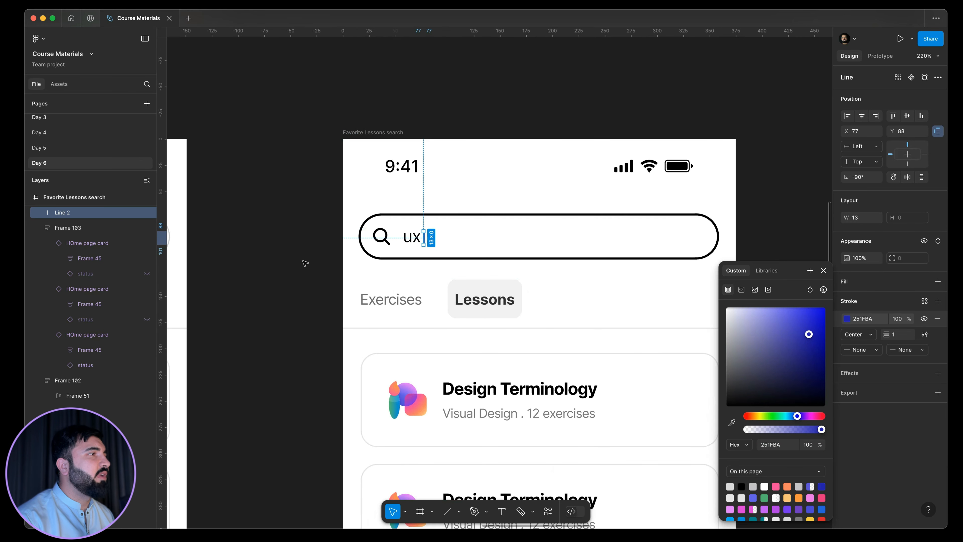
click(308, 279)
Give the "ux" search text a heavier font weight.
scroll(307, 279, down, 4)
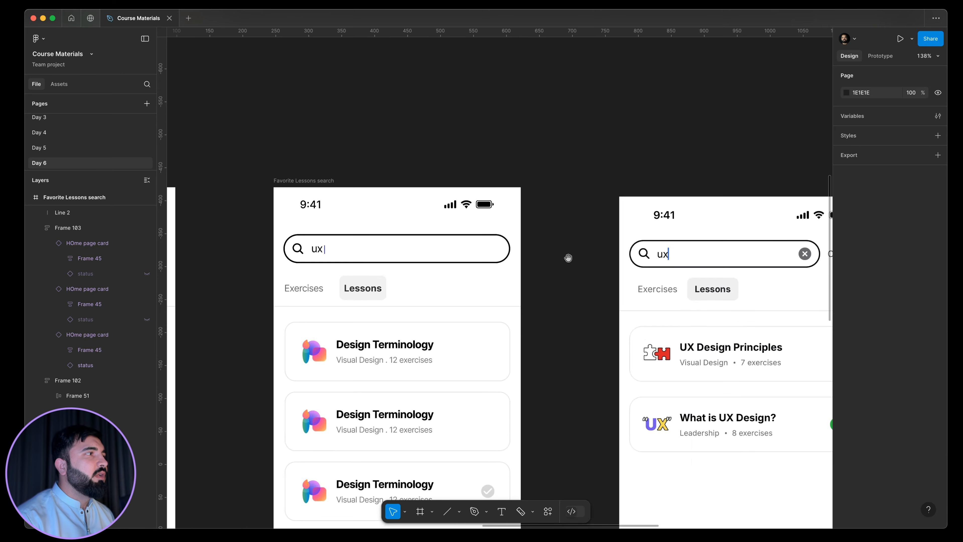
scroll(568, 258, down, 3)
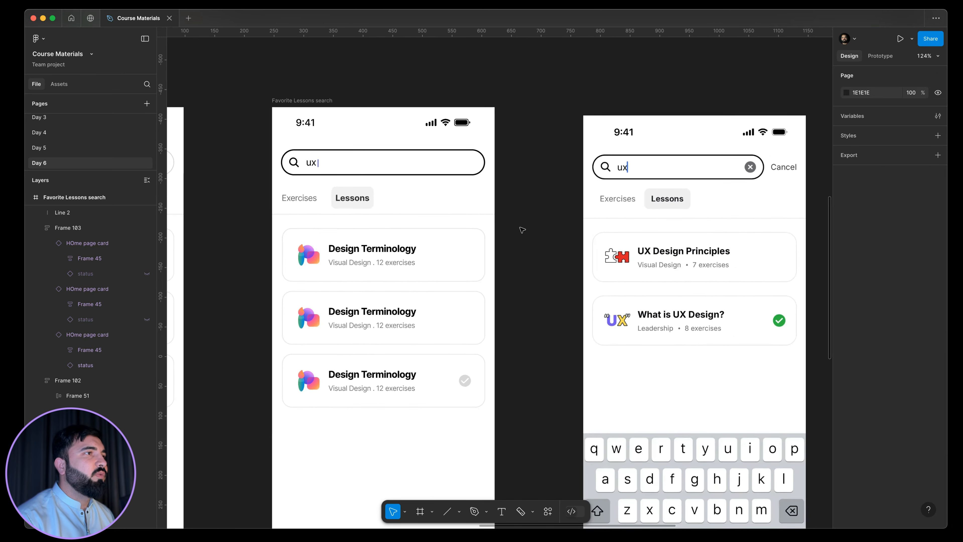
scroll(522, 229, down, 2)
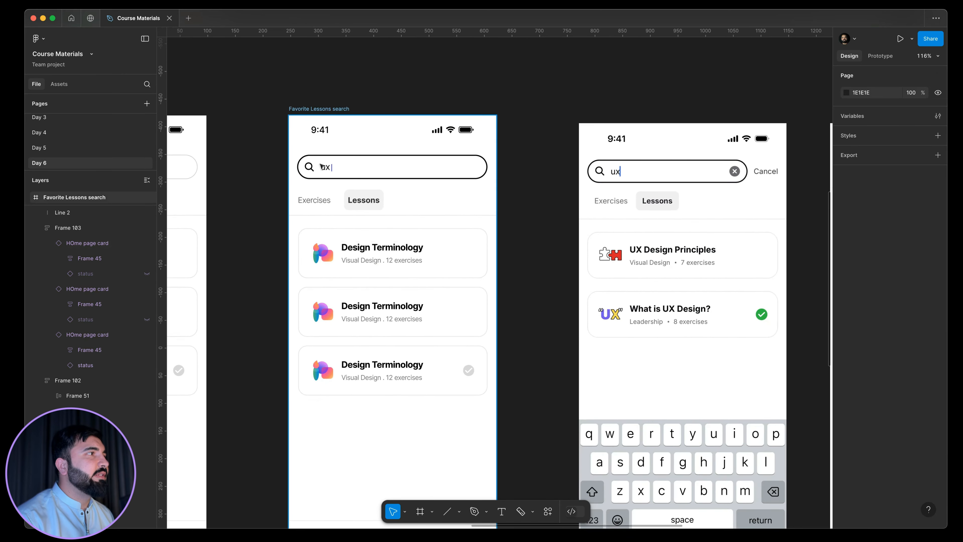
scroll(322, 167, up, 5)
super+click(330, 170)
click(859, 299)
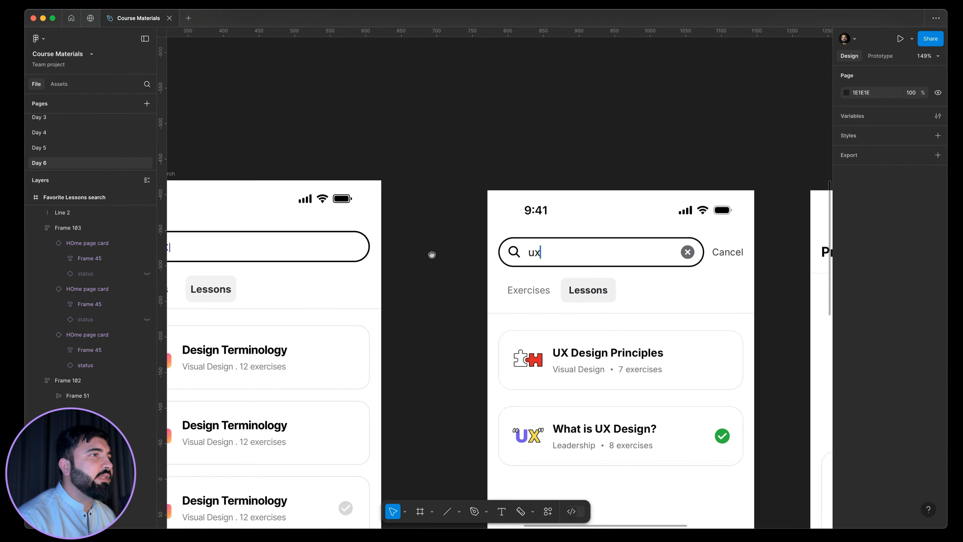
Find the Subscription monthly screen on the Day 3 page and copy its round close button.
drag(432, 254, 548, 242)
drag(744, 229, 690, 234)
scroll(740, 247, up, 3)
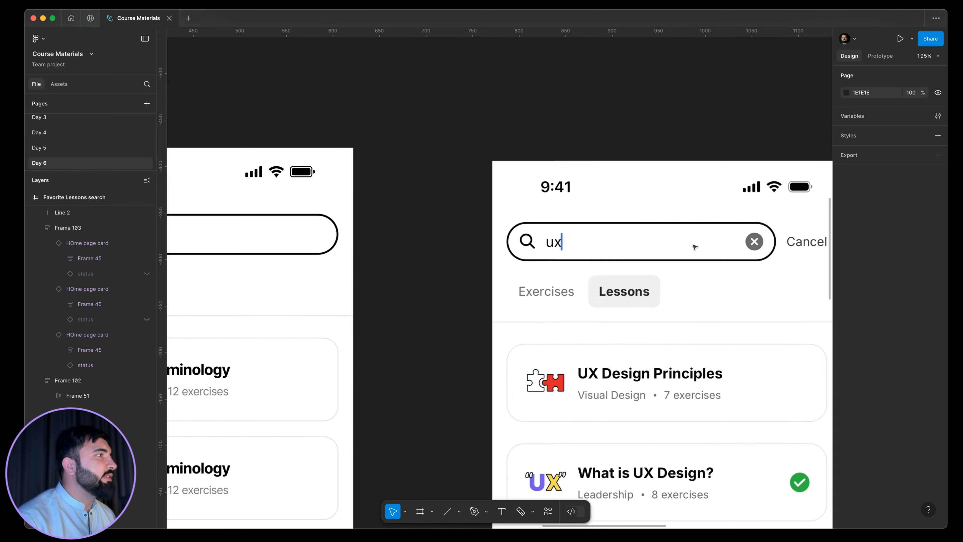
scroll(695, 246, down, 3)
click(52, 133)
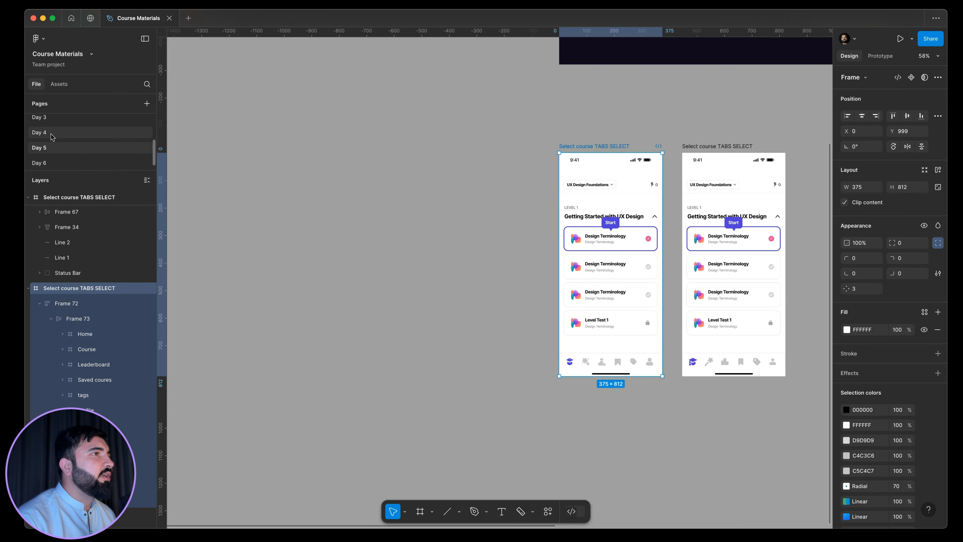
click(52, 133)
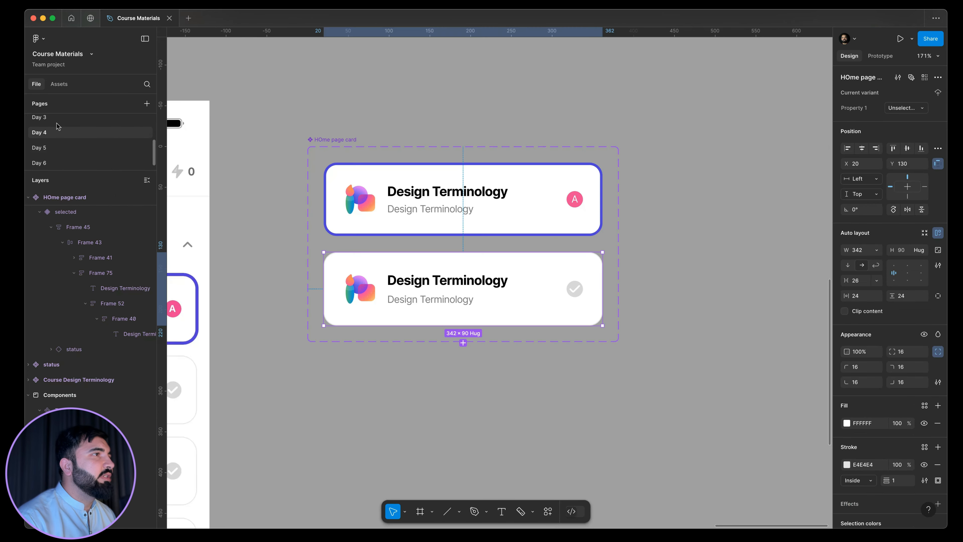
scroll(668, 220, down, 5)
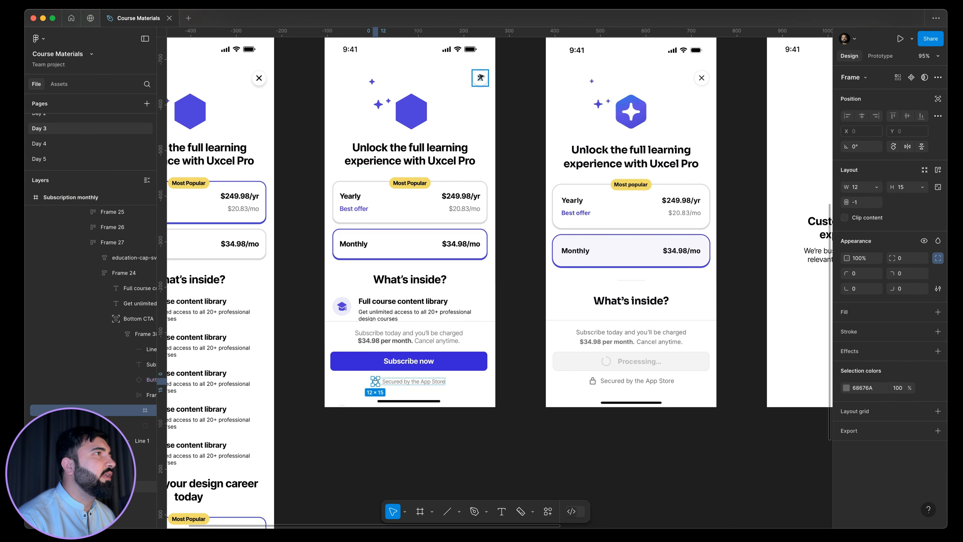
click(481, 78)
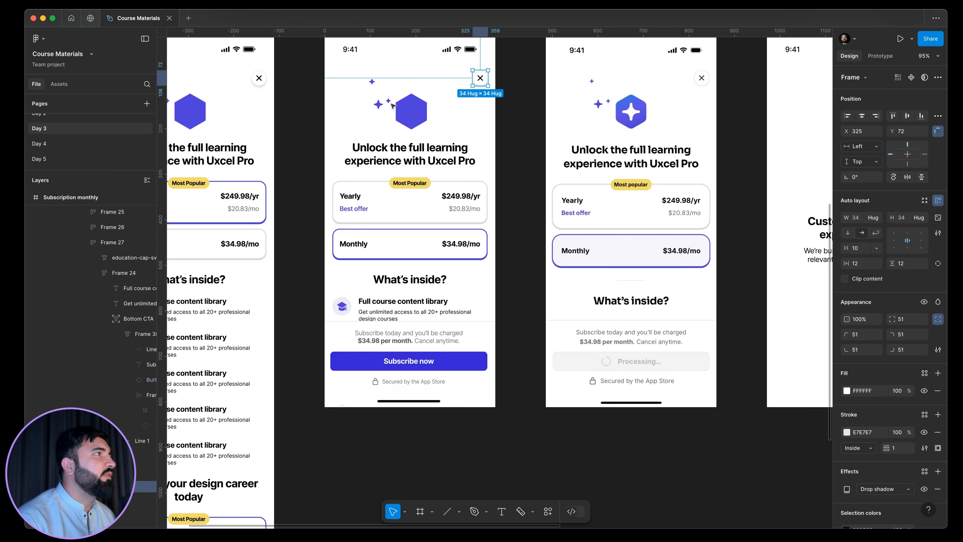
Paste the close button into the Favorite Lessons search frame on the Day 6 page and place it inside the search field at X 310, Y 74.
scroll(57, 165, down, 1)
click(57, 164)
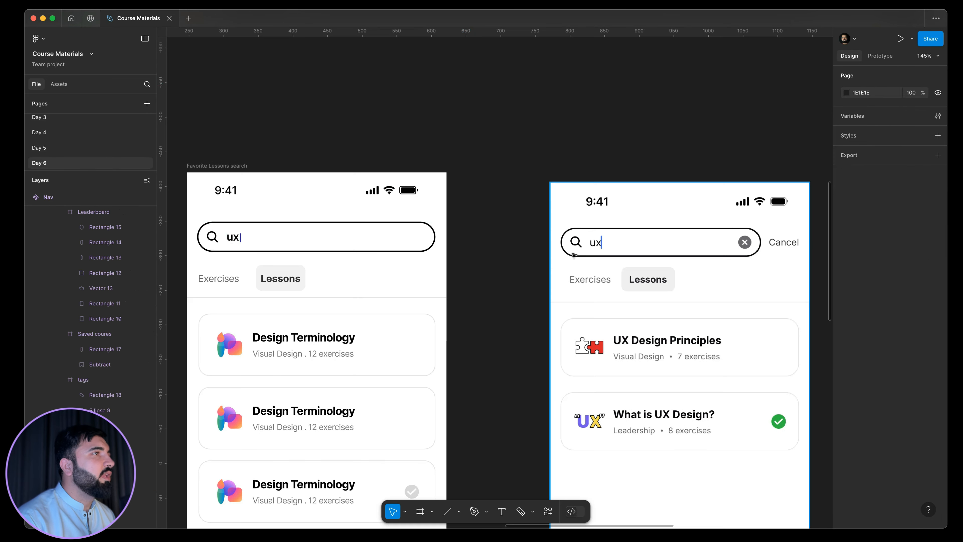
scroll(349, 241, up, 5)
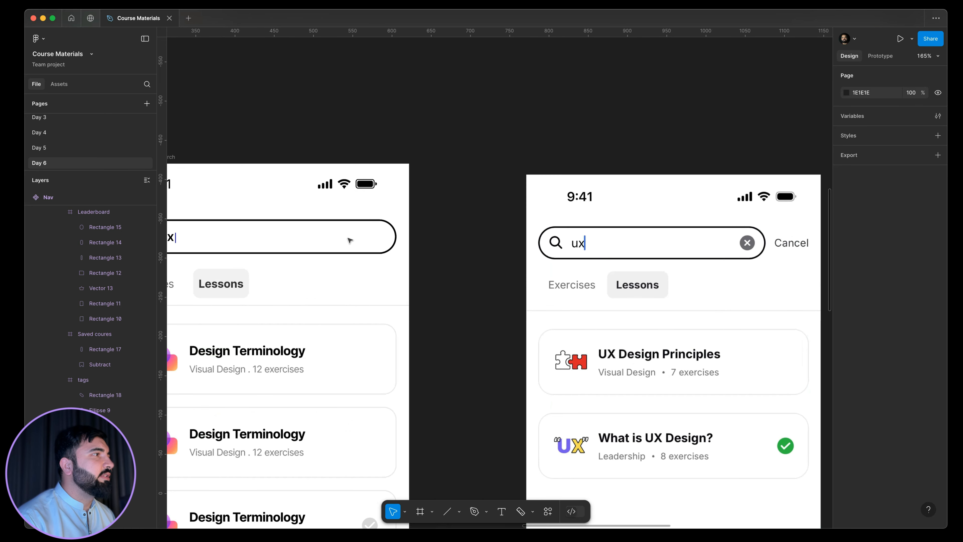
click(430, 237)
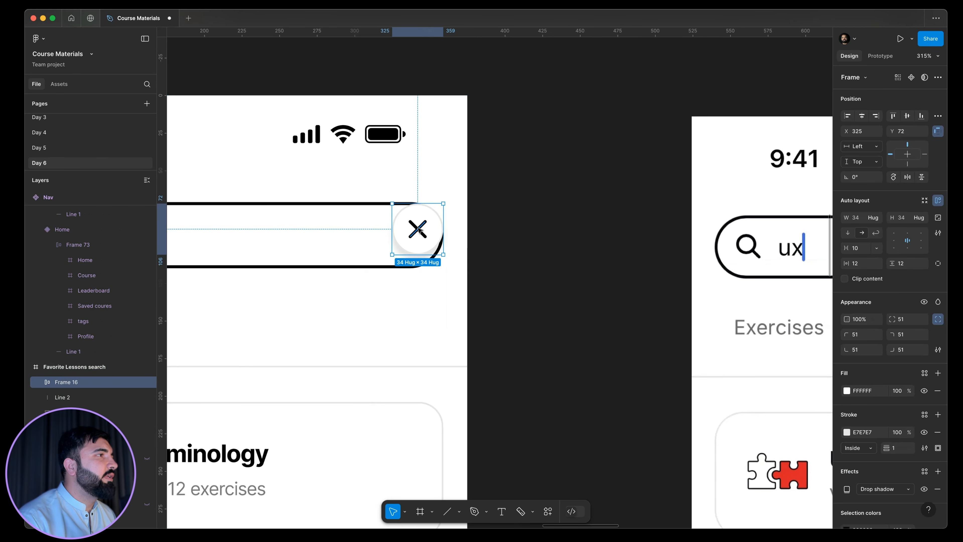
scroll(413, 229, up, 5)
drag(415, 230, 370, 235)
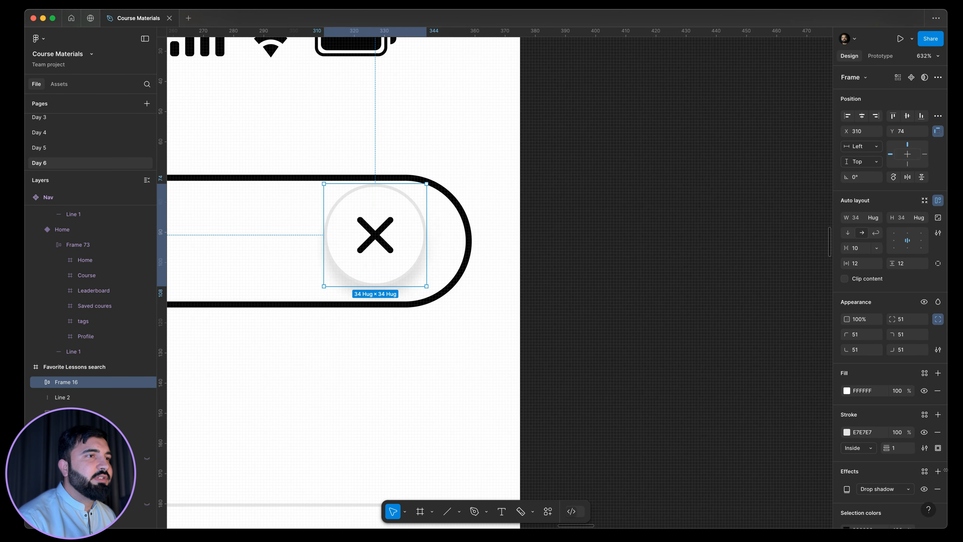
Remove the drop shadow and the stroke from the pasted close button.
click(937, 489)
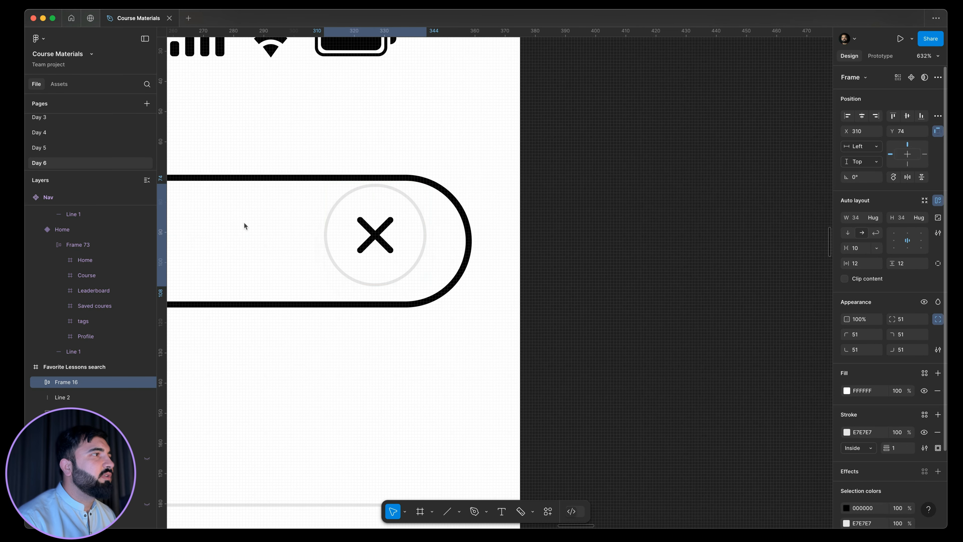
scroll(245, 226, down, 10)
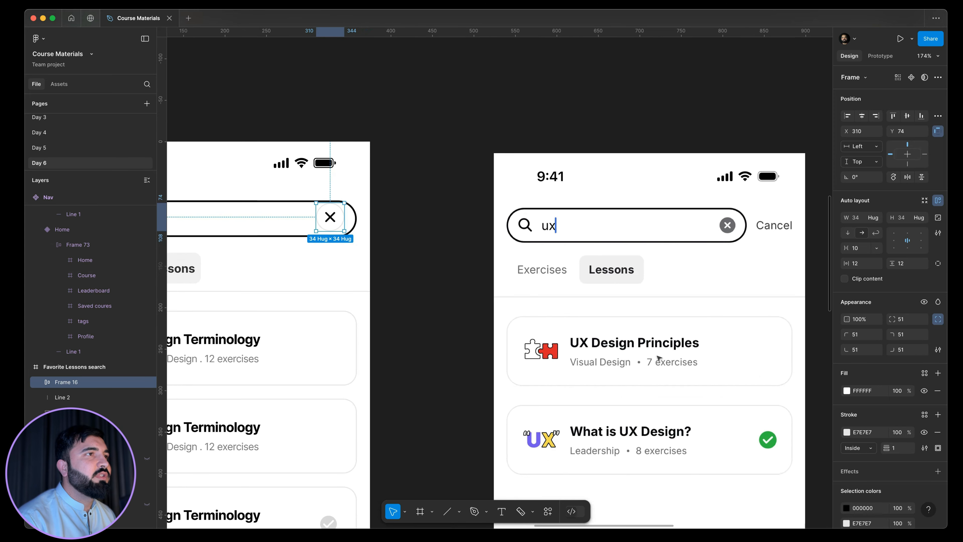
click(937, 432)
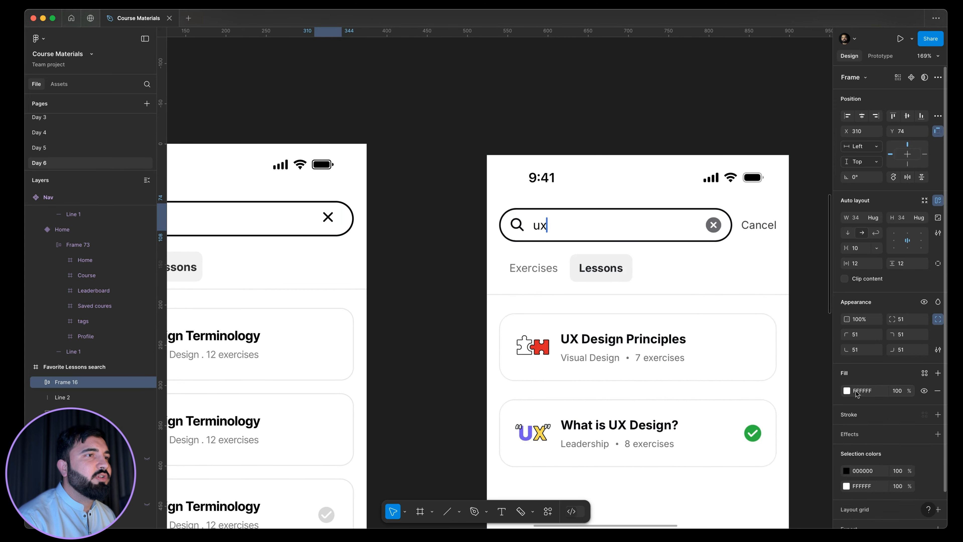
Fill the close button with the gray 6A696E sampled from the reference search field's clear icon.
click(847, 391)
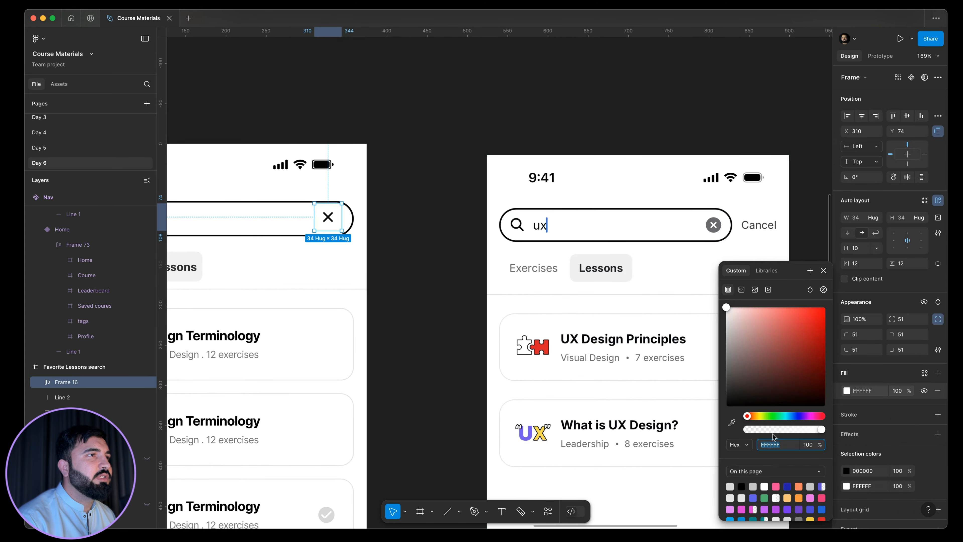
click(732, 423)
click(713, 224)
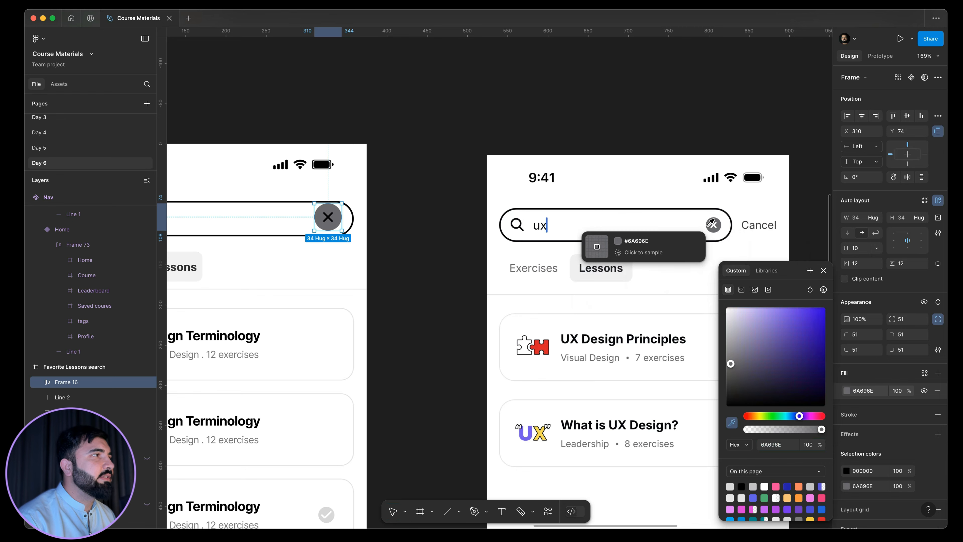
Shrink the gray close button in the search field to 26 × 26, keeping its center in place.
scroll(330, 222, up, 5)
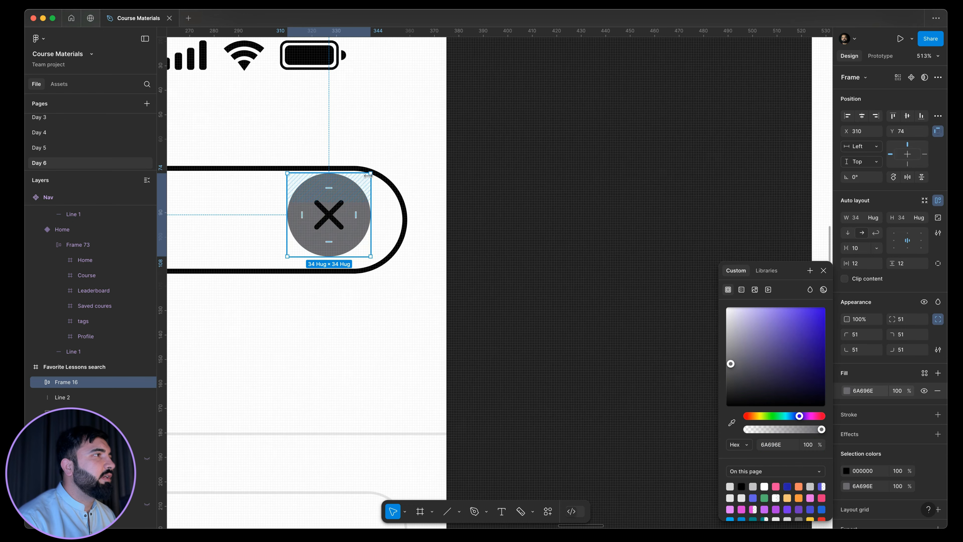
key(Escape)
click(442, 200)
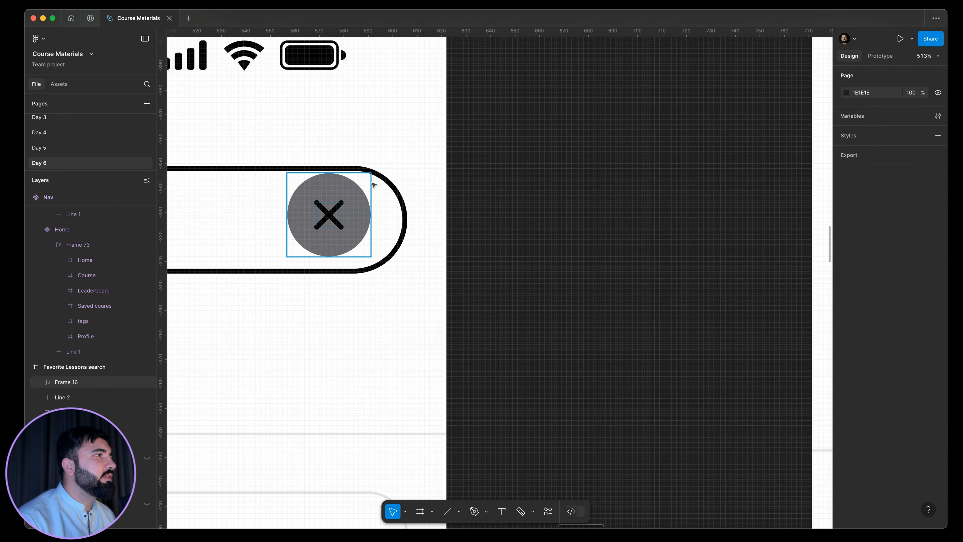
click(372, 184)
drag(371, 174, 361, 184)
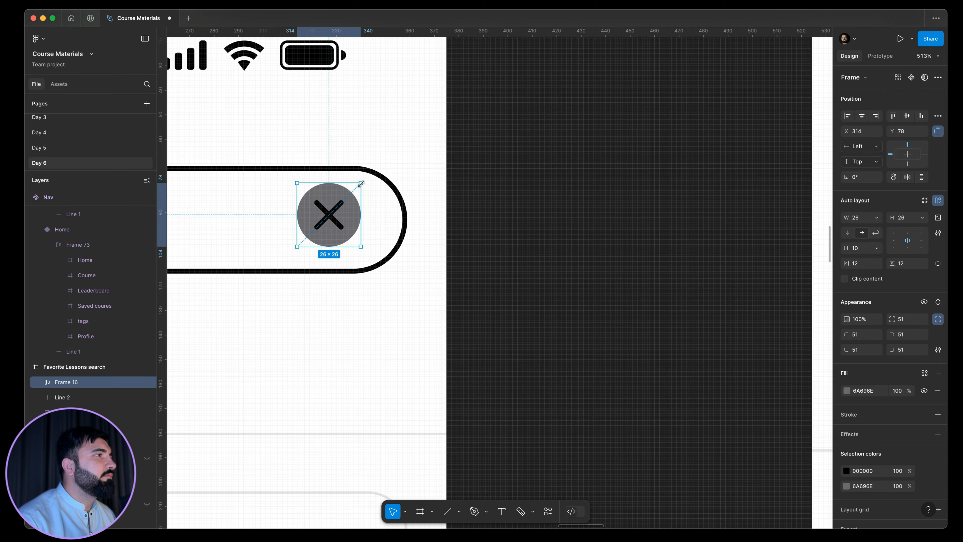
scroll(346, 196, down, 6)
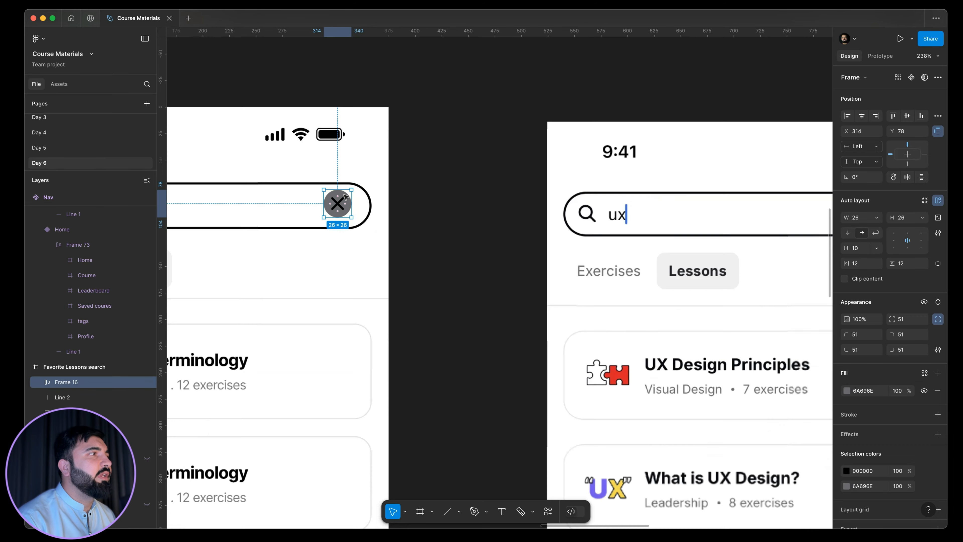
Recolor the cross icon inside the close button to white FFFFFF.
scroll(343, 195, up, 6)
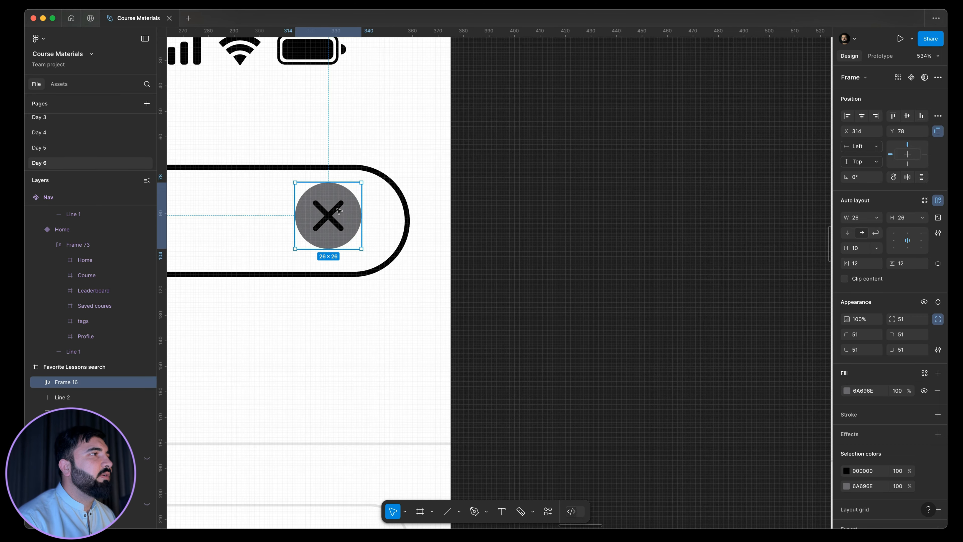
double_click(339, 211)
click(384, 230)
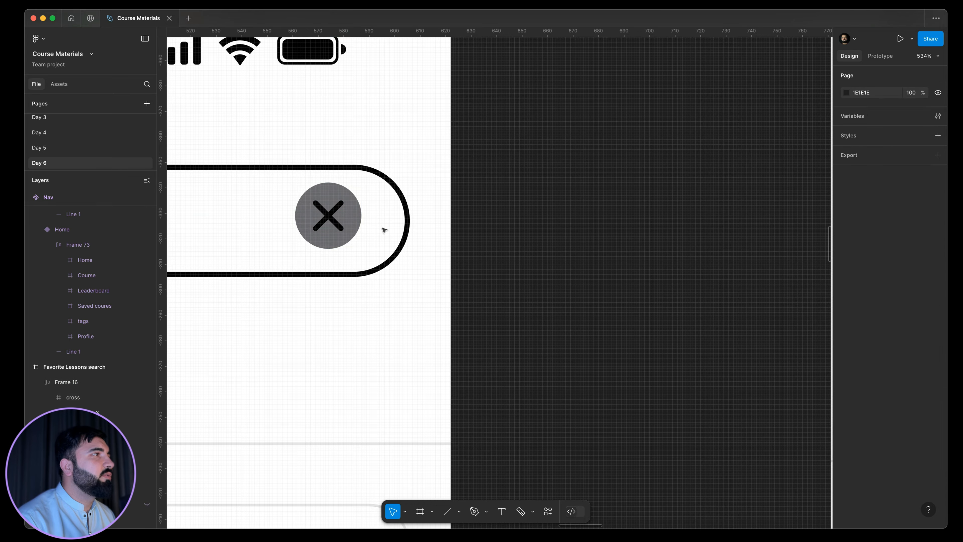
double_click(339, 220)
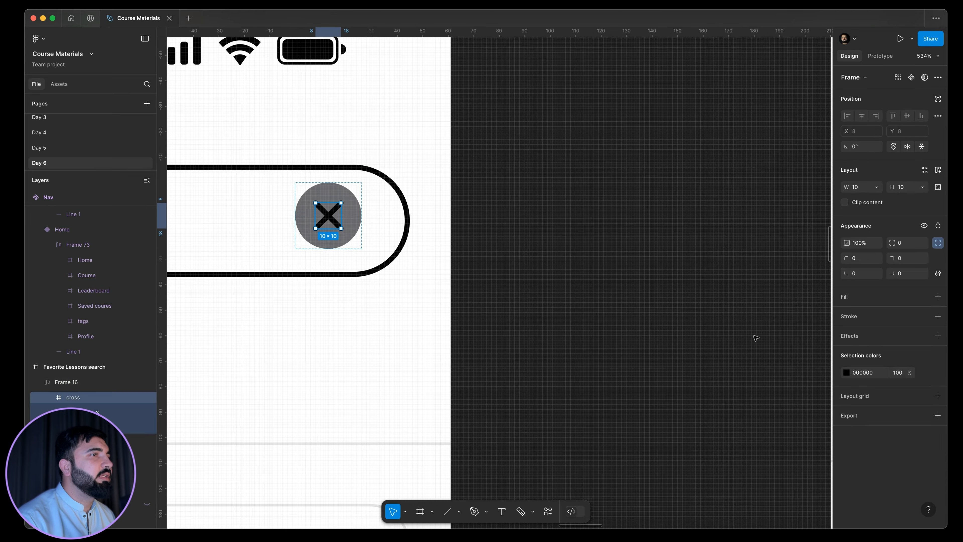
click(846, 375)
drag(821, 377, 217, 62)
click(478, 201)
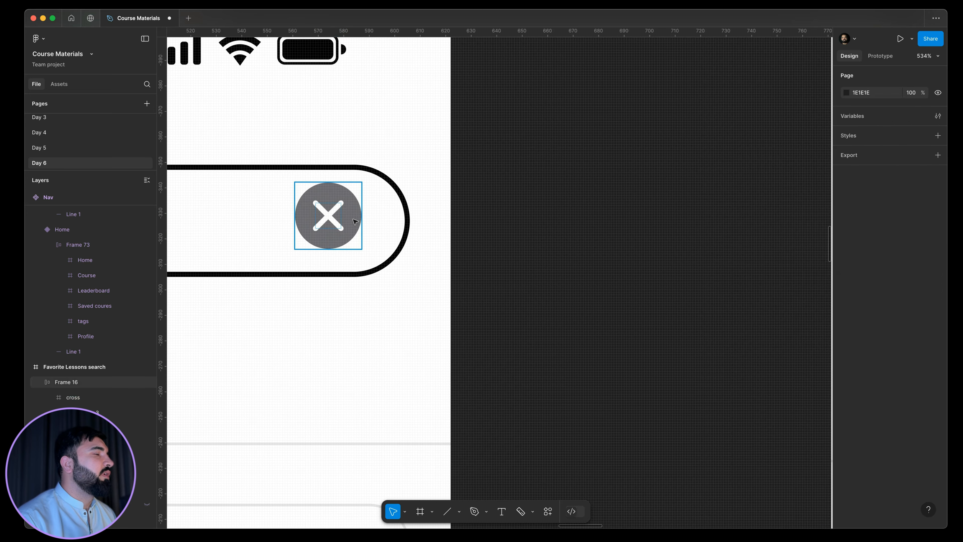
Resize the close button to 24 × 24 and position it near the search field's end at X 320, Y 80.
drag(356, 211, 363, 219)
scroll(362, 218, down, 5)
click(518, 257)
drag(541, 280, 624, 314)
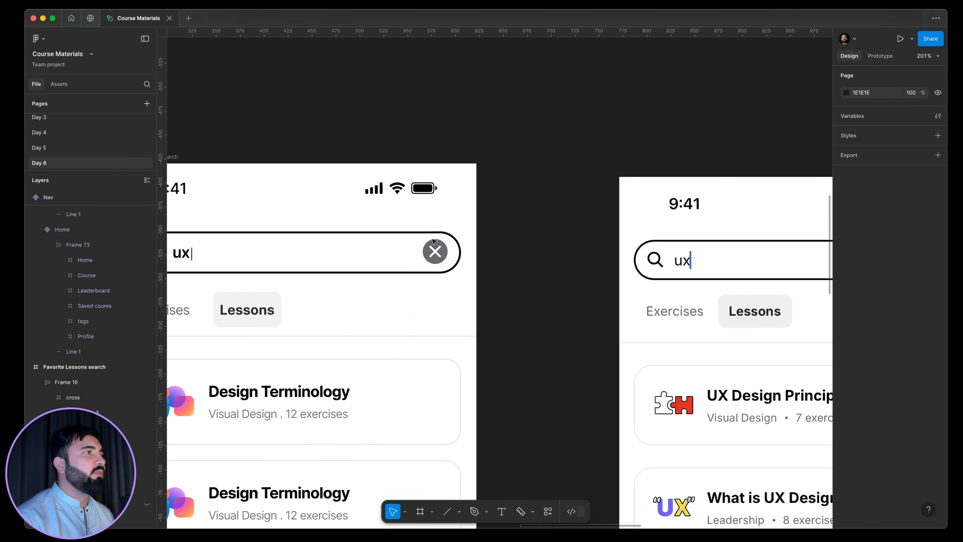
scroll(433, 240, up, 4)
click(459, 246)
drag(467, 242, 466, 243)
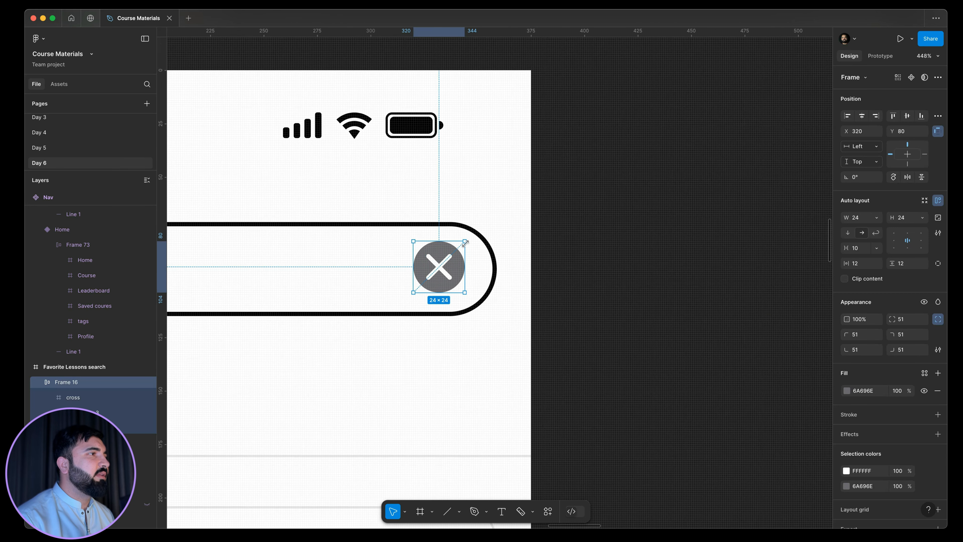
Shorten the search field to a width of 264 and move the close button back inside its right end.
drag(427, 271, 240, 277)
drag(470, 253, 556, 252)
click(723, 246)
scroll(596, 255, down, 8)
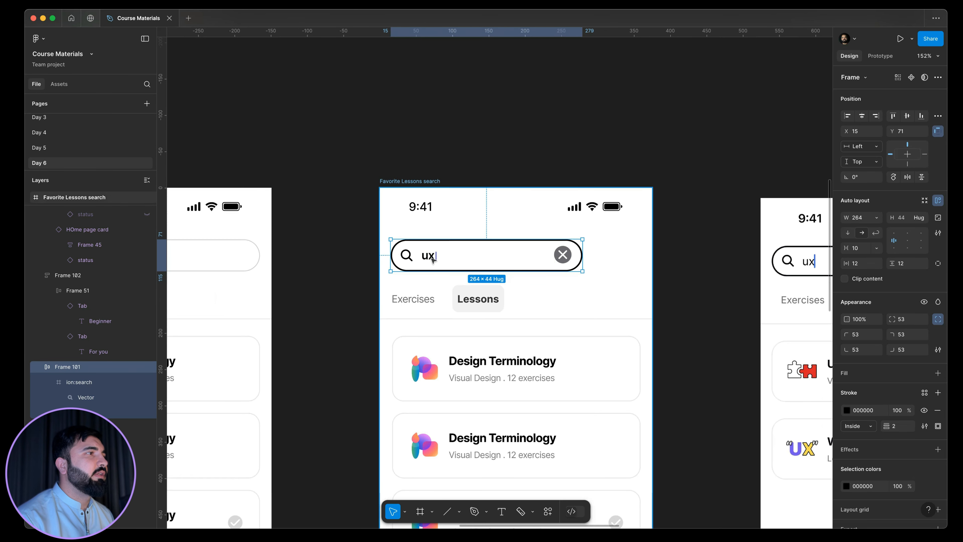
Copy the Filter bookmarks text from the Favorite Lessons frame to beside the search frame's field and change it to "Cancel".
super+click(431, 256)
scroll(478, 258, down, 3)
scroll(249, 256, left, 3)
super+click(258, 253)
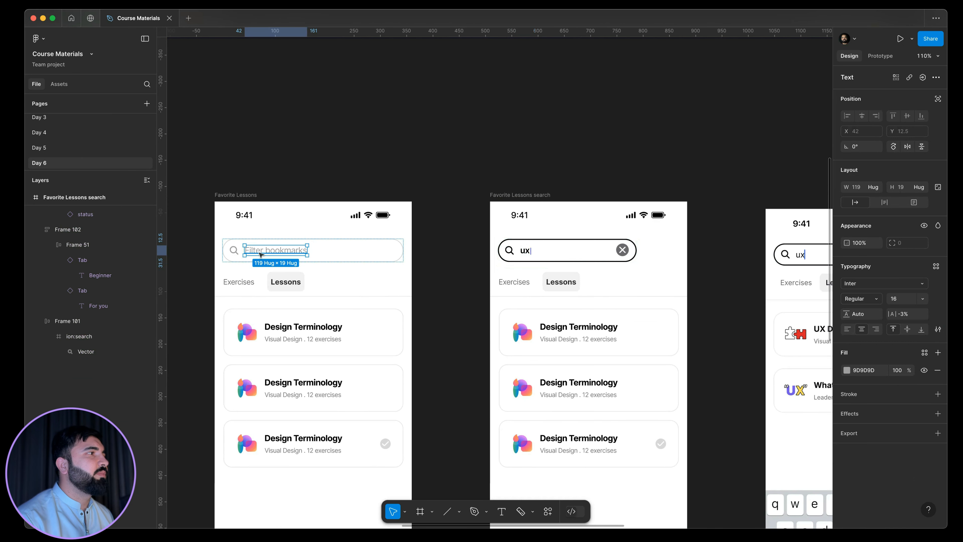
scroll(259, 254, down, 3)
drag(258, 252, 545, 254)
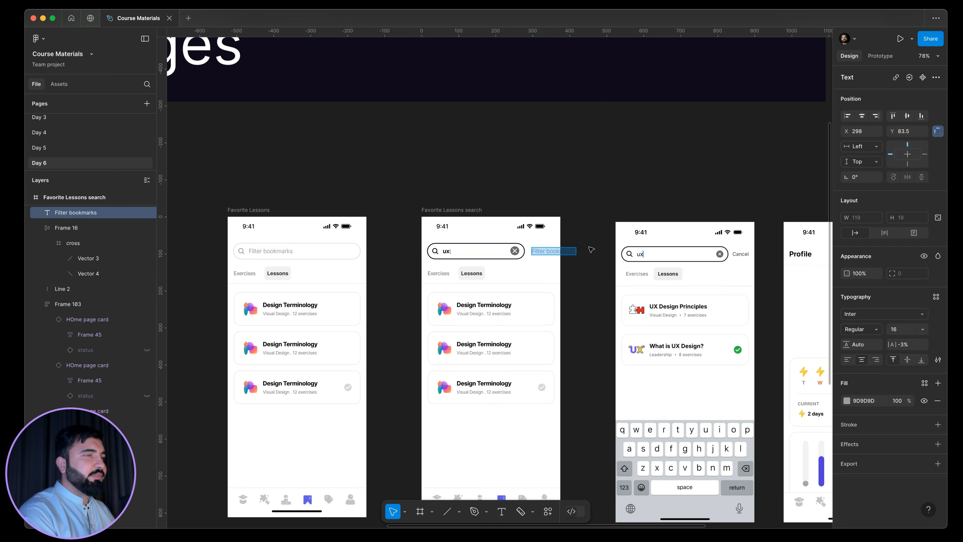
text(Cancel)
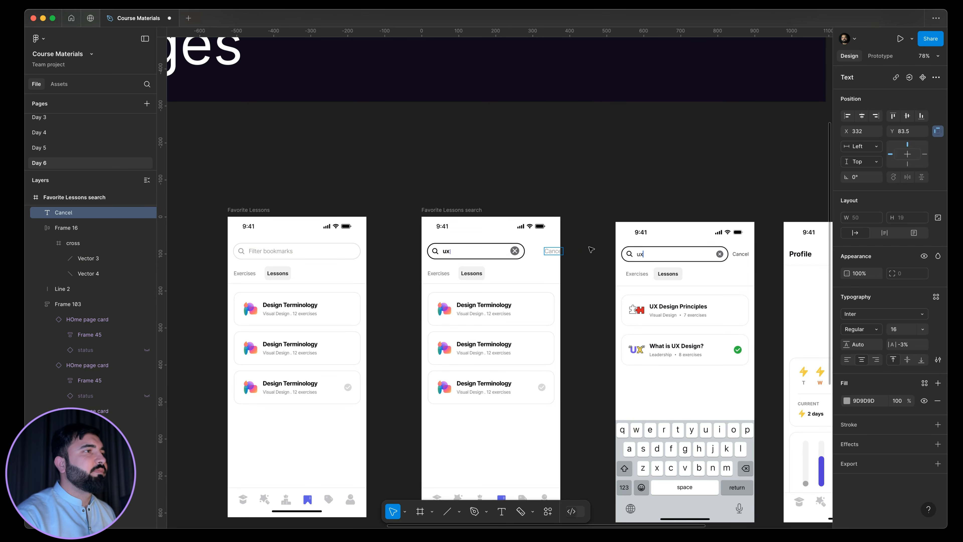
scroll(592, 250, up, 5)
key(Escape)
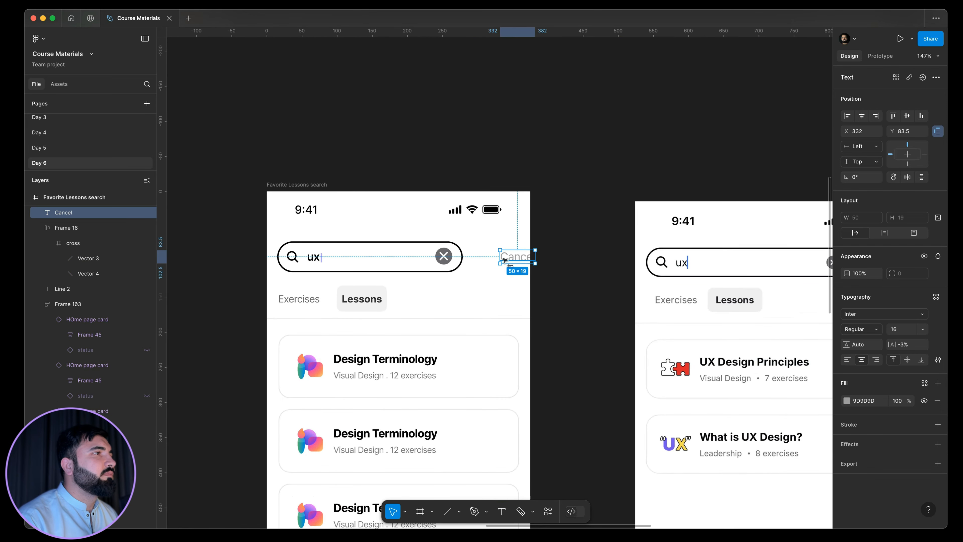
Move the Cancel label to X 306, Y 83.5, then widen the search field slightly toward it with the close button inside.
drag(504, 260, 498, 259)
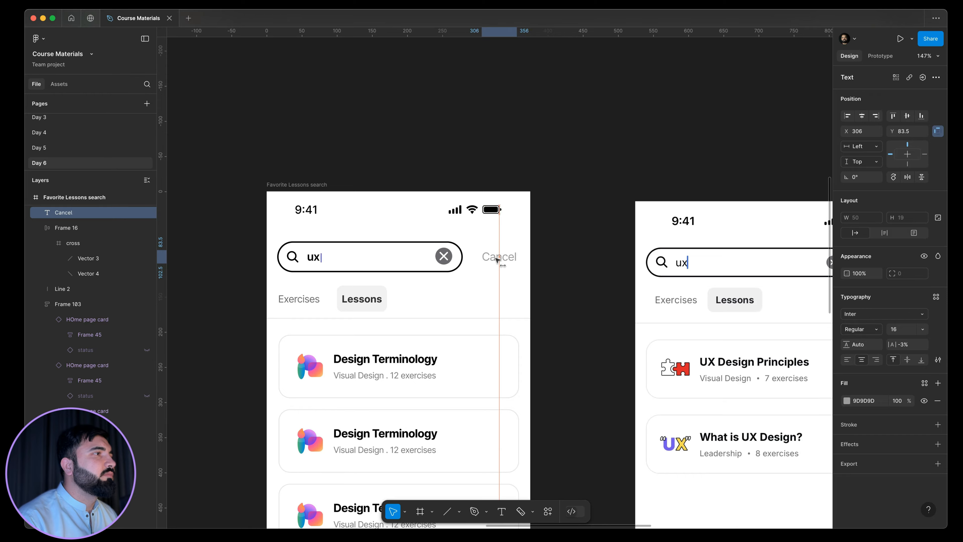
click(461, 251)
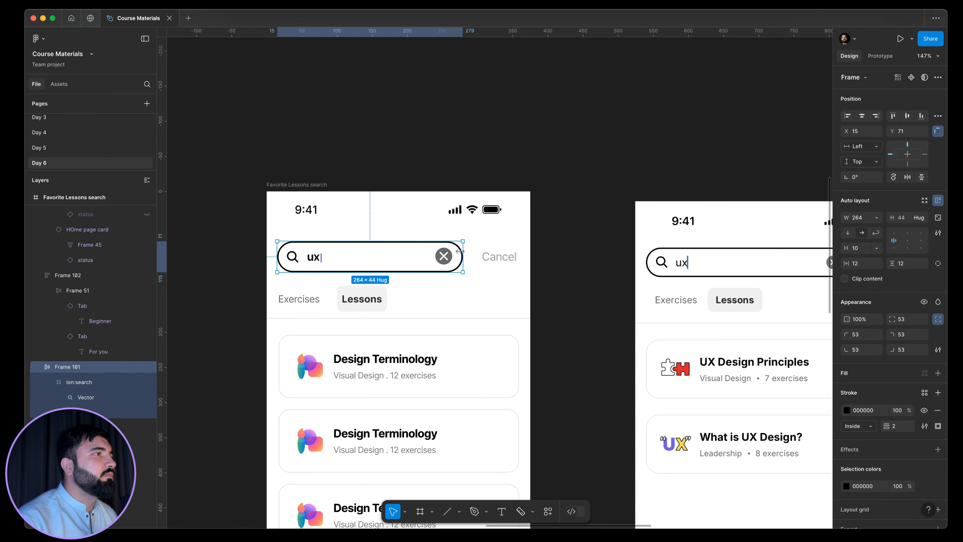
scroll(460, 251, up, 4)
drag(473, 253, 451, 260)
scroll(551, 242, down, 5)
click(594, 238)
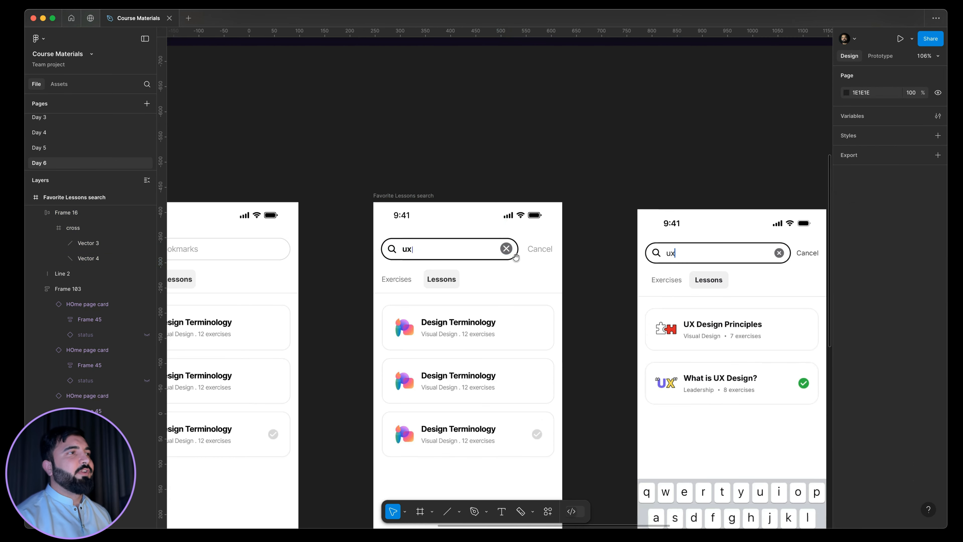
Delete the middle Design Terminology card from the Favorite Lessons search frame.
drag(598, 277, 512, 269)
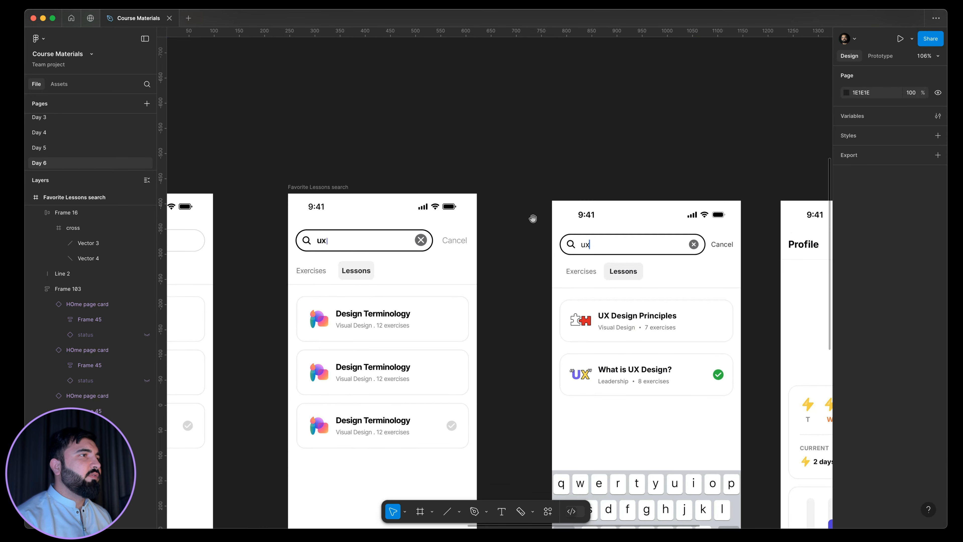
scroll(359, 232, down, 2)
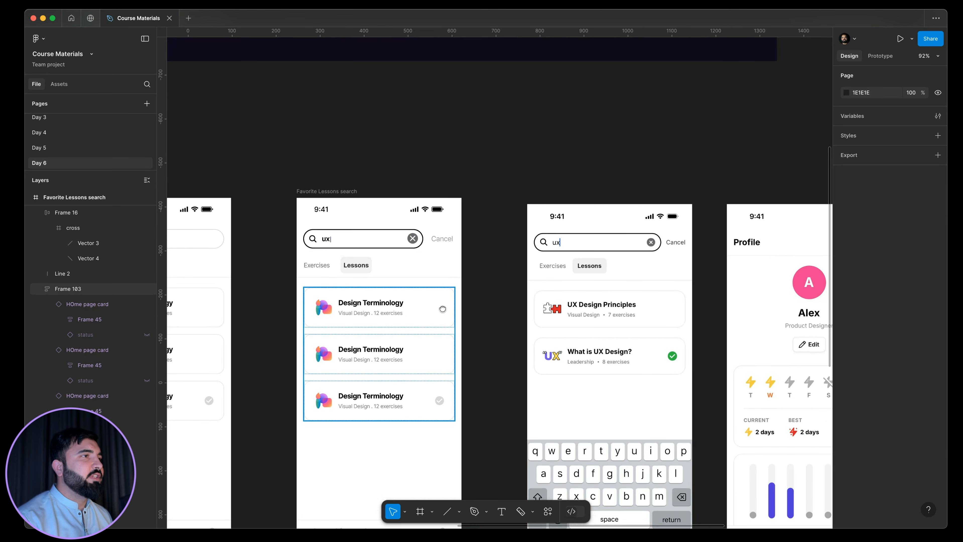
scroll(404, 311, down, 2)
click(404, 310)
click(412, 363)
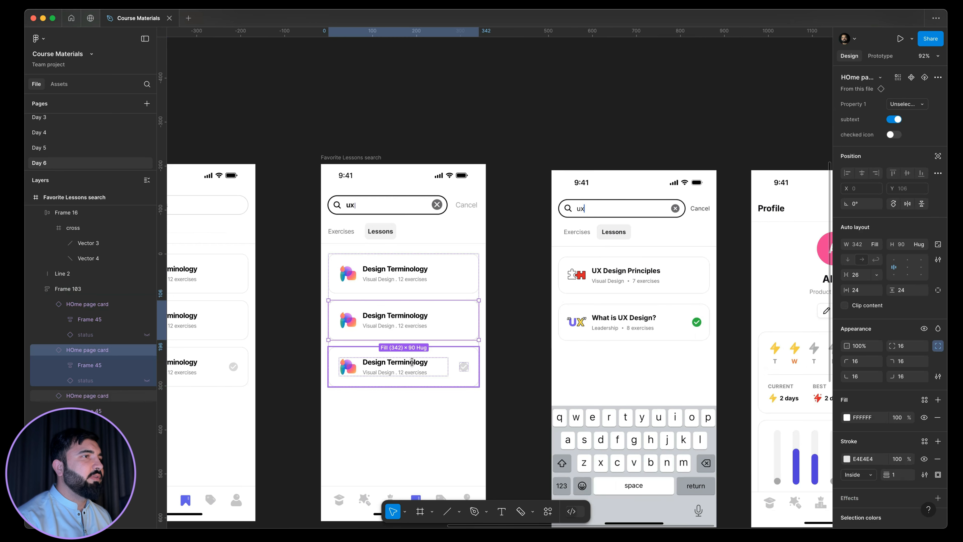
click(408, 318)
key(Delete)
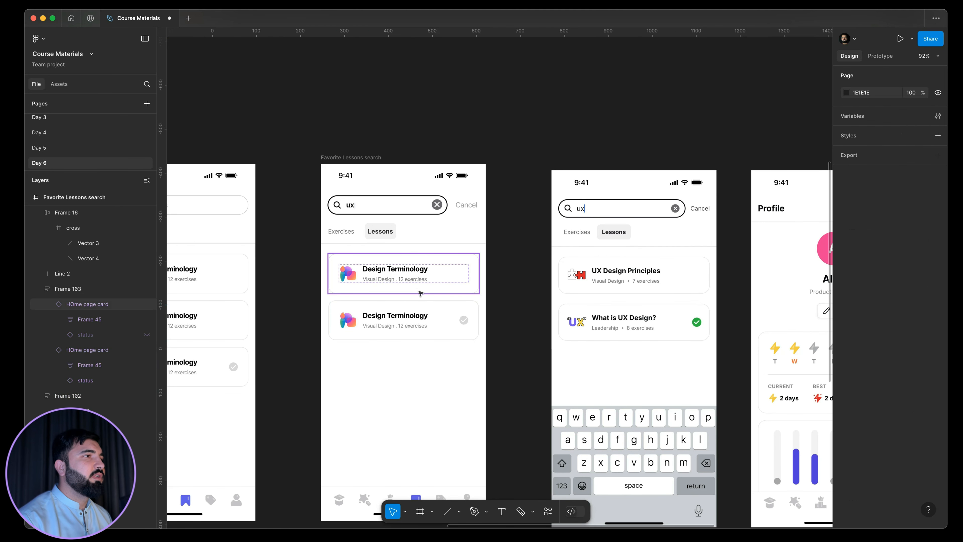
Retitle the two remaining lesson cards "UX Design Priniciples" and "What is UX Design?".
double_click(407, 271)
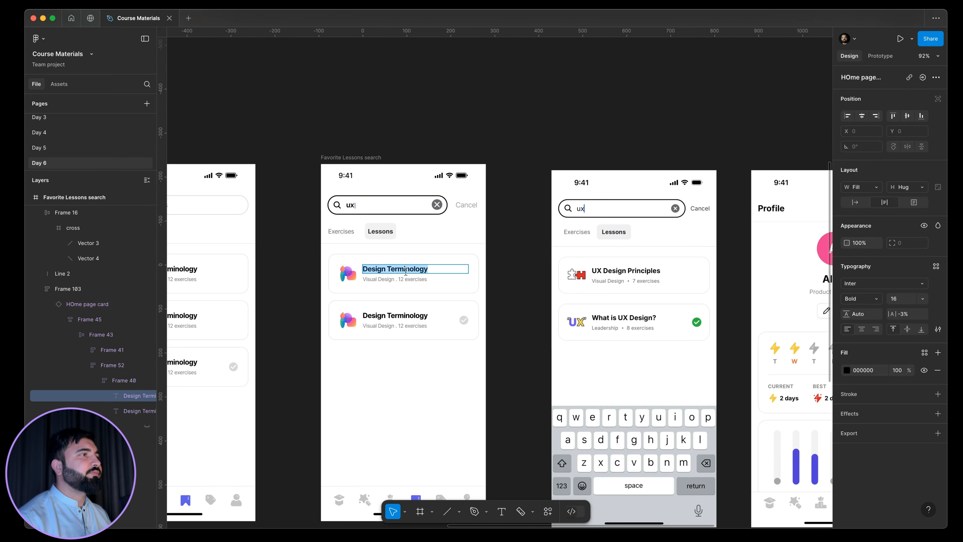
text(UX)
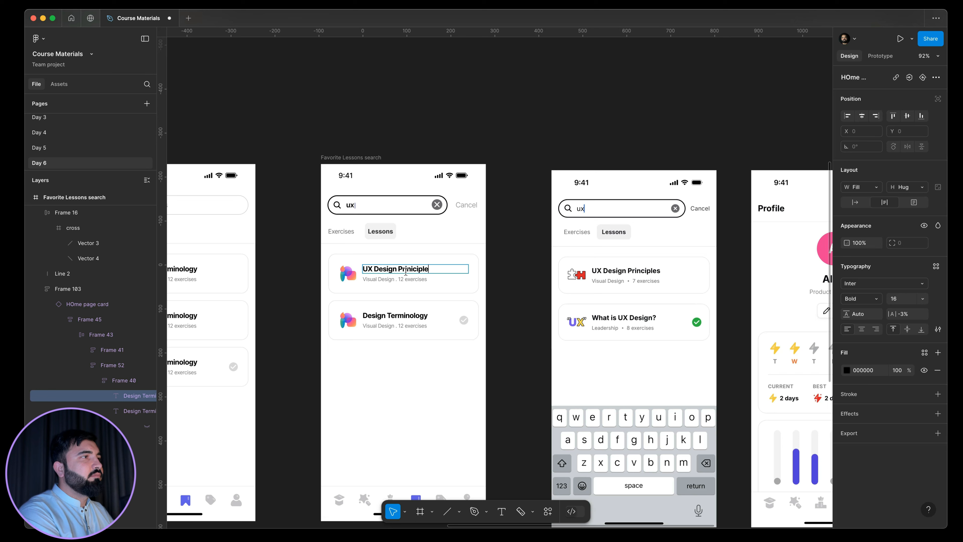
click(405, 316)
text(What is UX Desig)
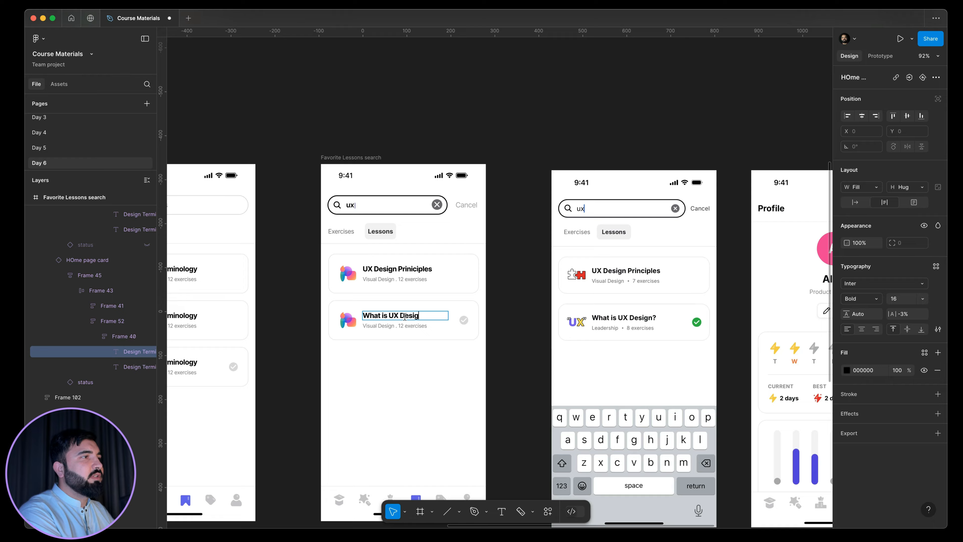
click(493, 325)
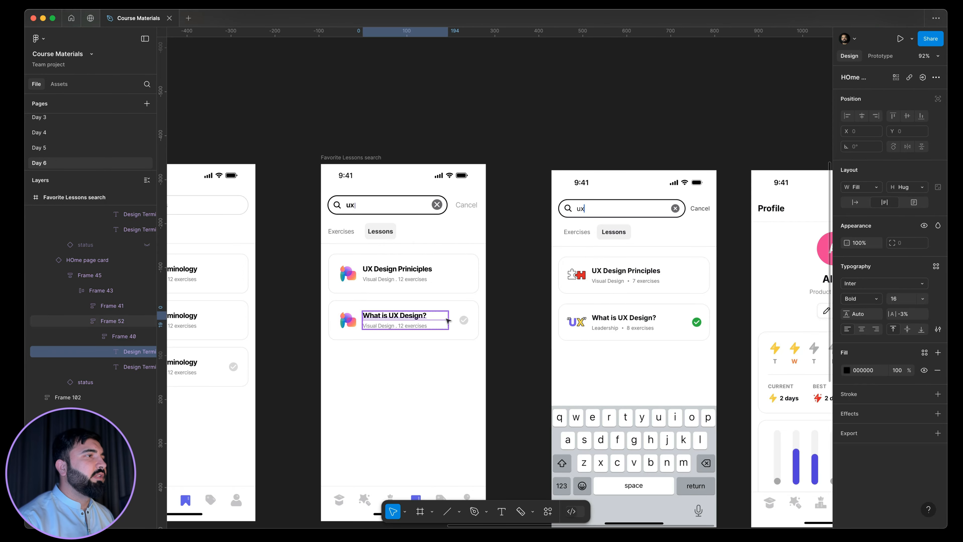
Switch the What is UX Design? card's Property 1 variant to selected.
click(447, 321)
click(475, 308)
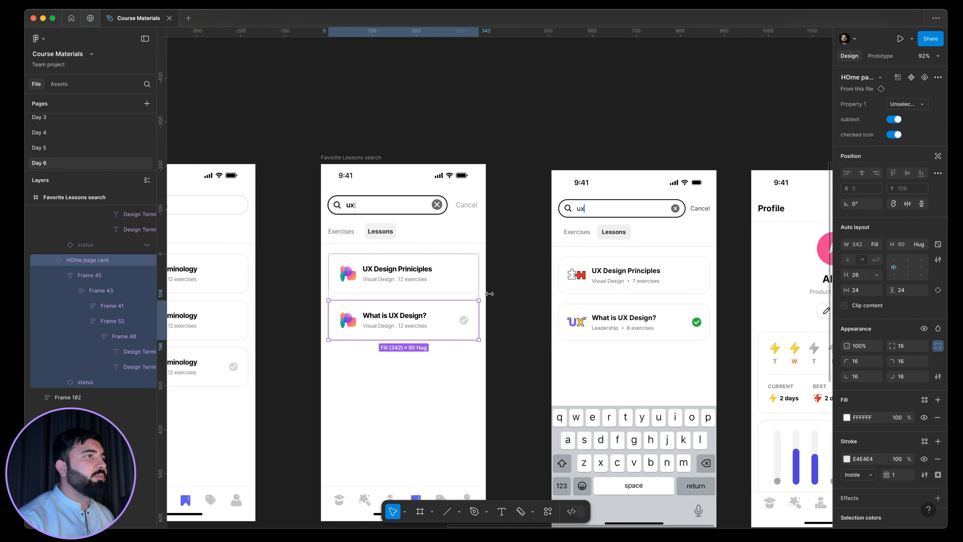
click(910, 105)
click(870, 93)
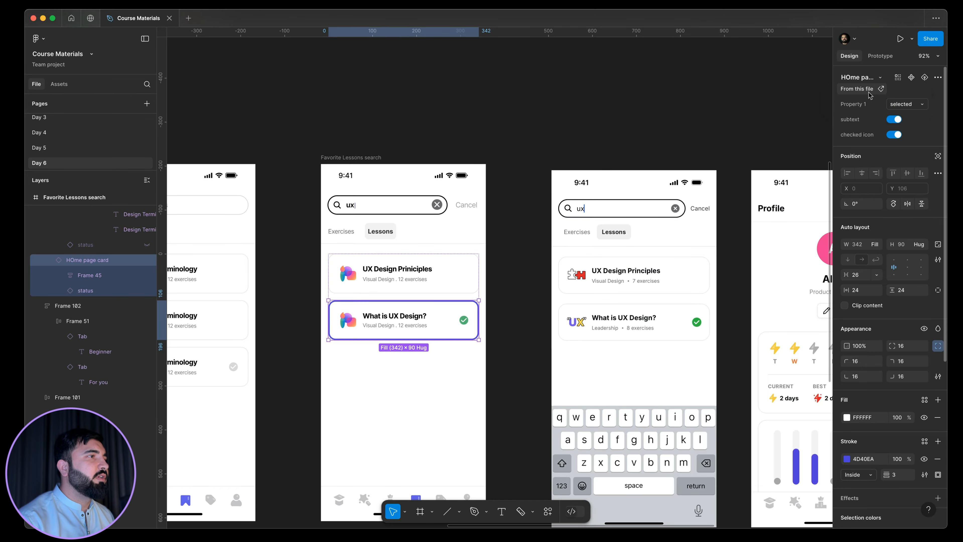
click(523, 333)
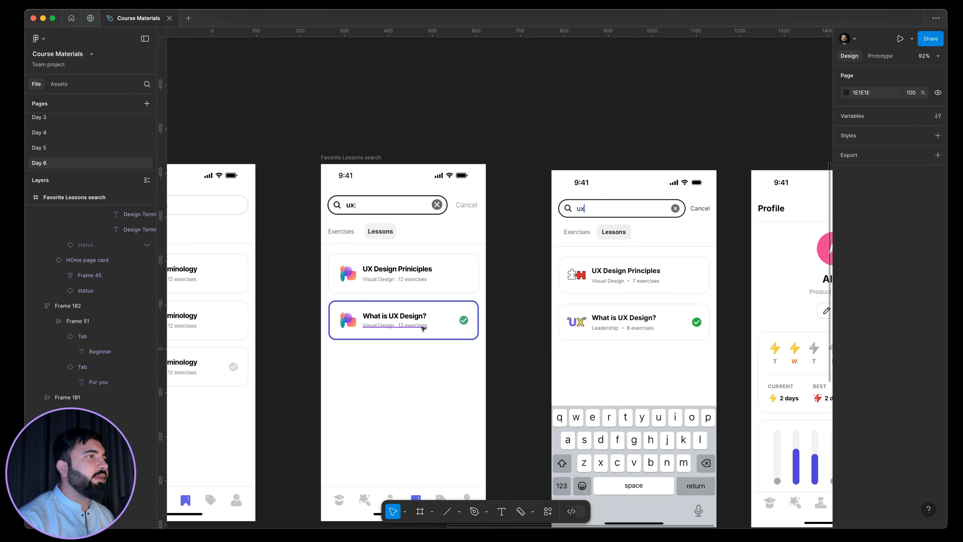
Recolour the What is UX Design? card's stroke with the light grey E4E4E4 sampled from the card above's border.
scroll(422, 327, up, 5)
click(534, 289)
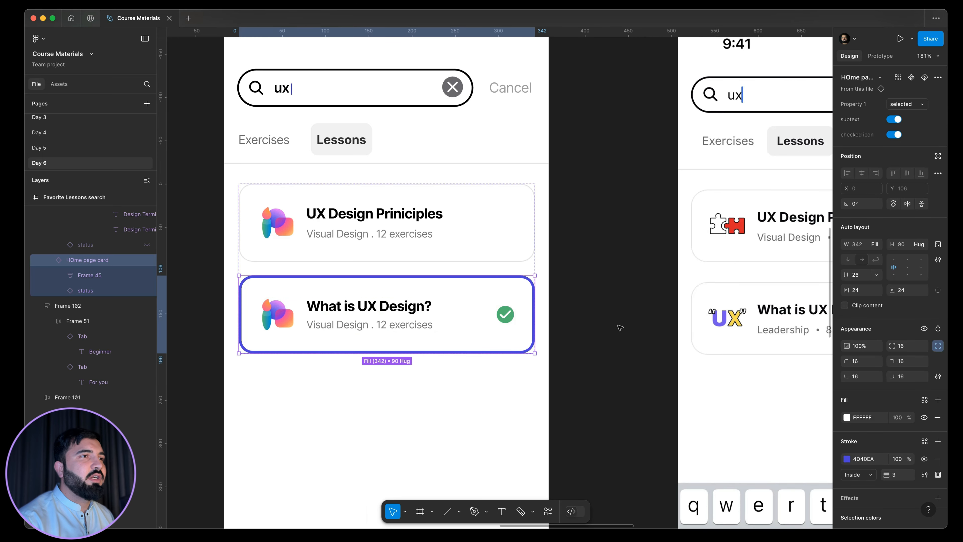
click(938, 459)
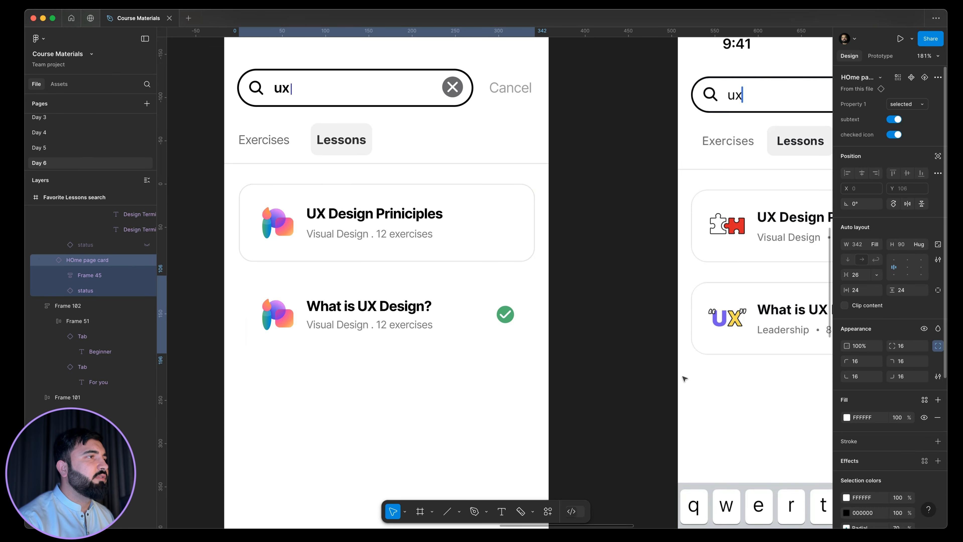
click(938, 441)
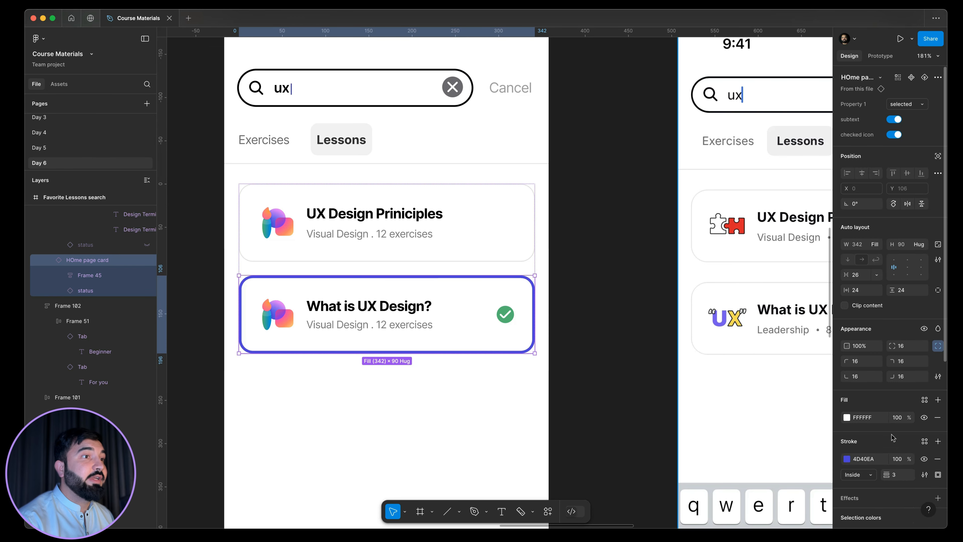
click(847, 459)
click(732, 423)
scroll(508, 189, up, 10)
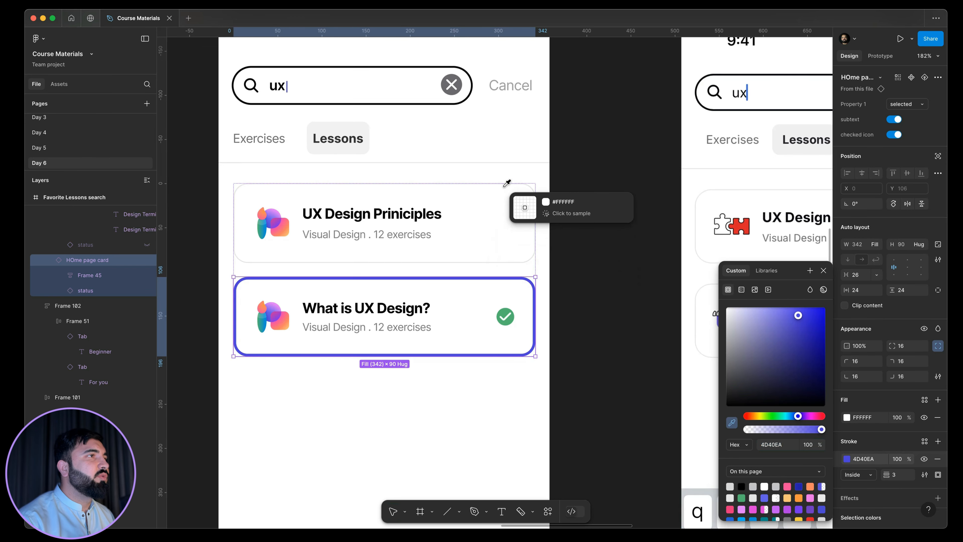
click(553, 184)
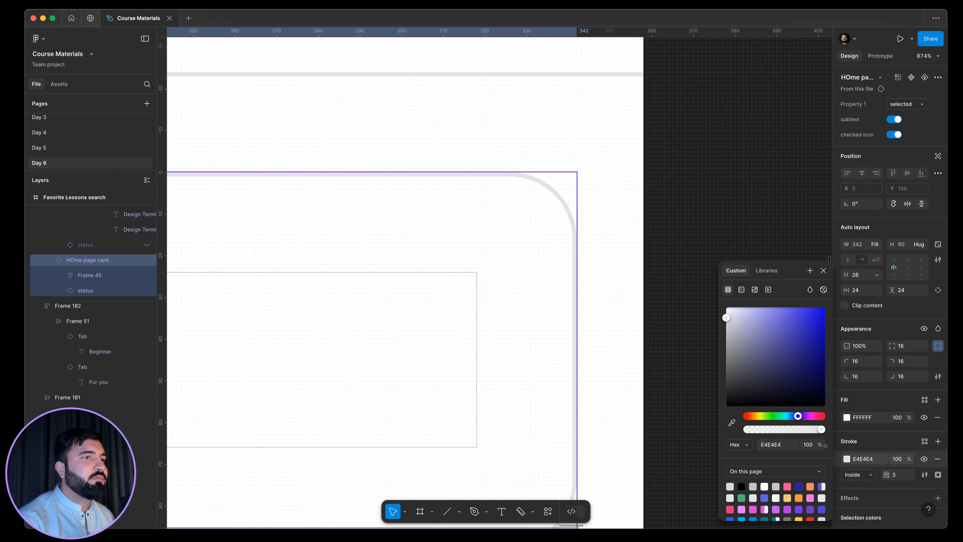
Set the What is UX Design? card's stroke weight to 1.
click(899, 478)
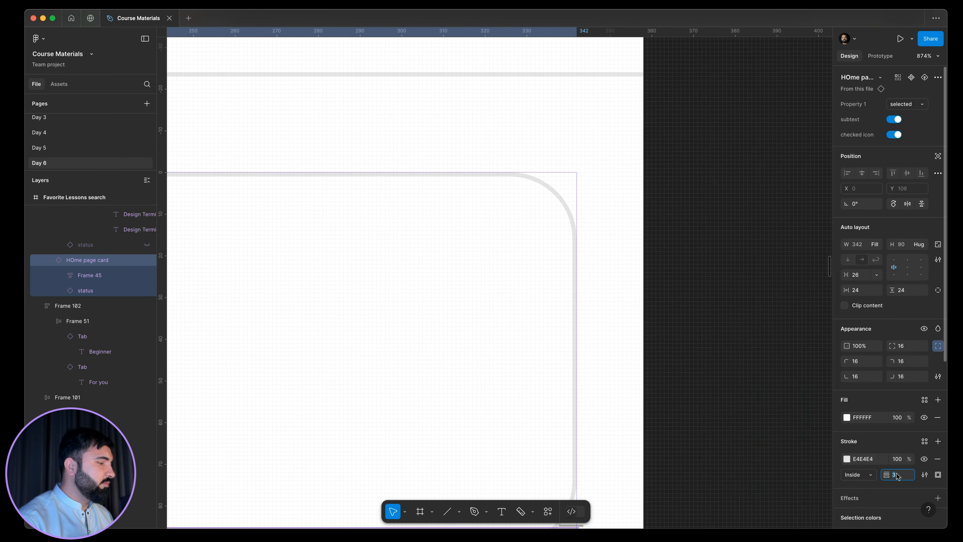
text(1)
key(Return)
scroll(626, 237, down, 10)
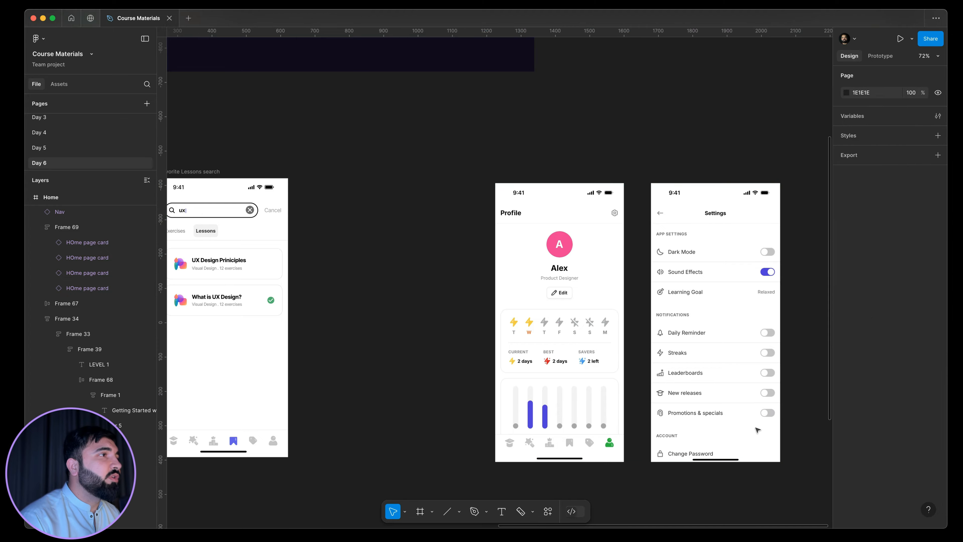
drag(393, 129, 797, 480)
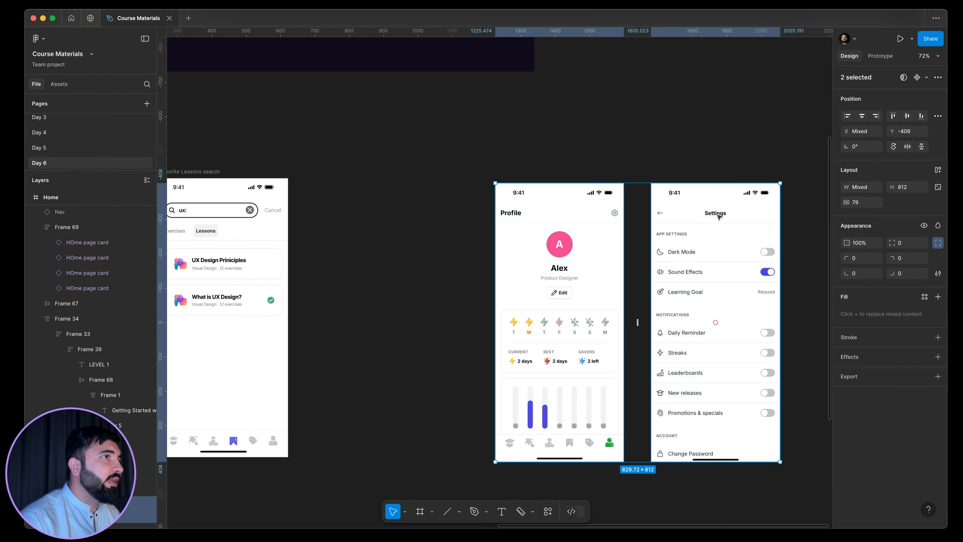
click(451, 193)
scroll(392, 175, right, 3)
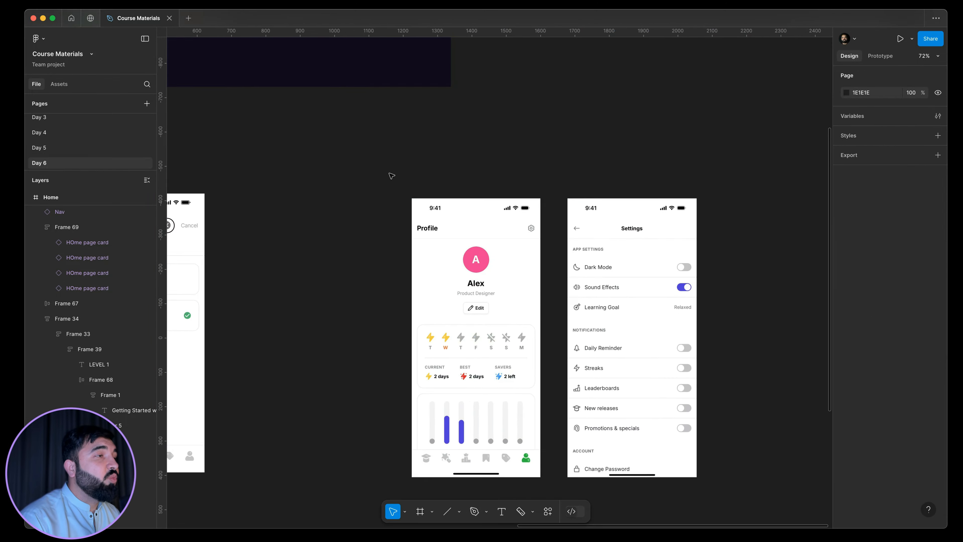
drag(392, 160, 719, 503)
key(shift+1)
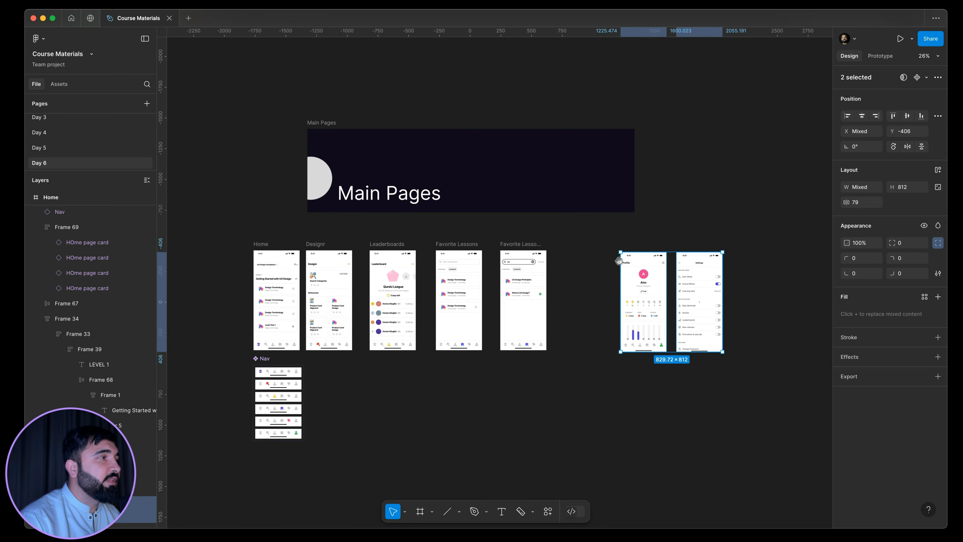
drag(631, 263, 673, 265)
drag(544, 269, 537, 273)
scroll(536, 271, right, 3)
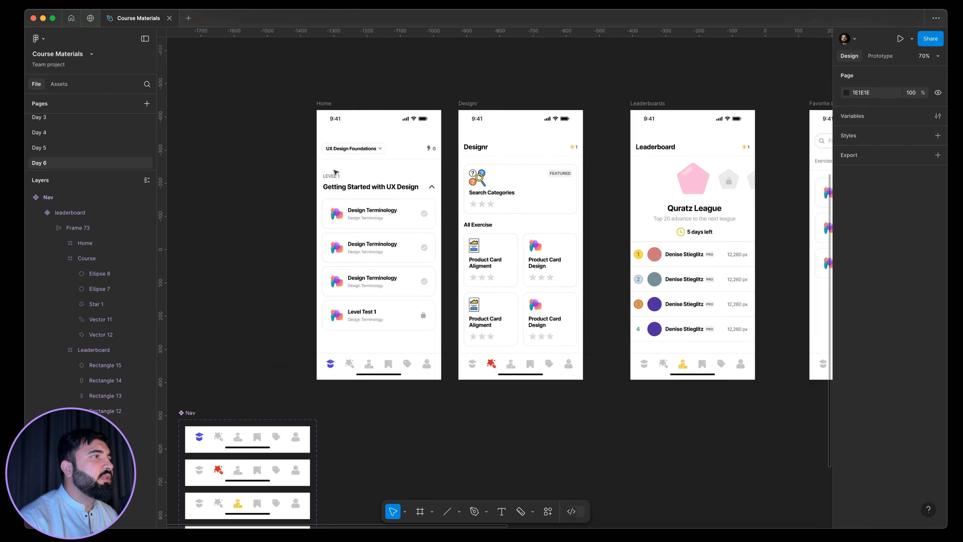
scroll(304, 177, up, 3)
scroll(262, 152, down, 5)
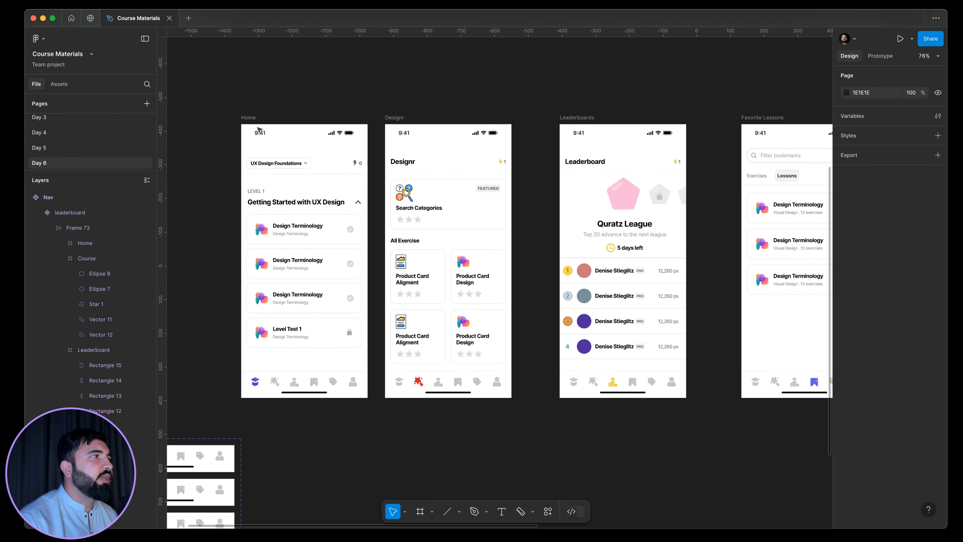
drag(243, 115, 755, 327)
click(624, 376)
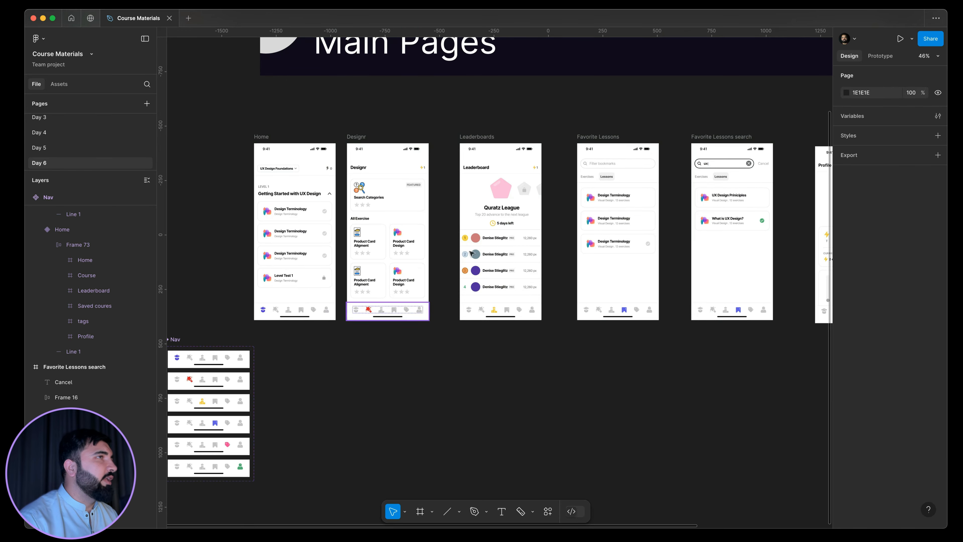
Switch from design to prototype editing for the row of main page frames.
click(882, 57)
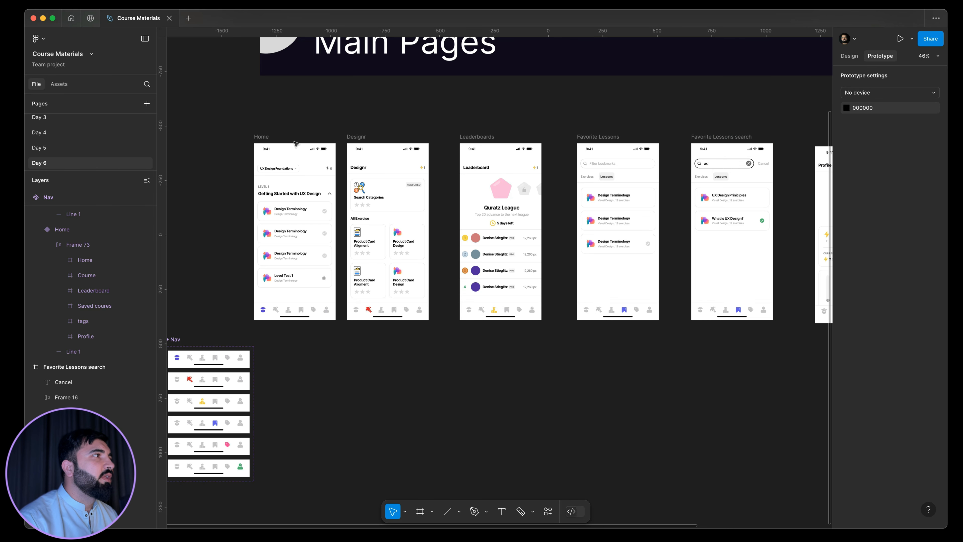
click(264, 142)
drag(239, 122, 776, 327)
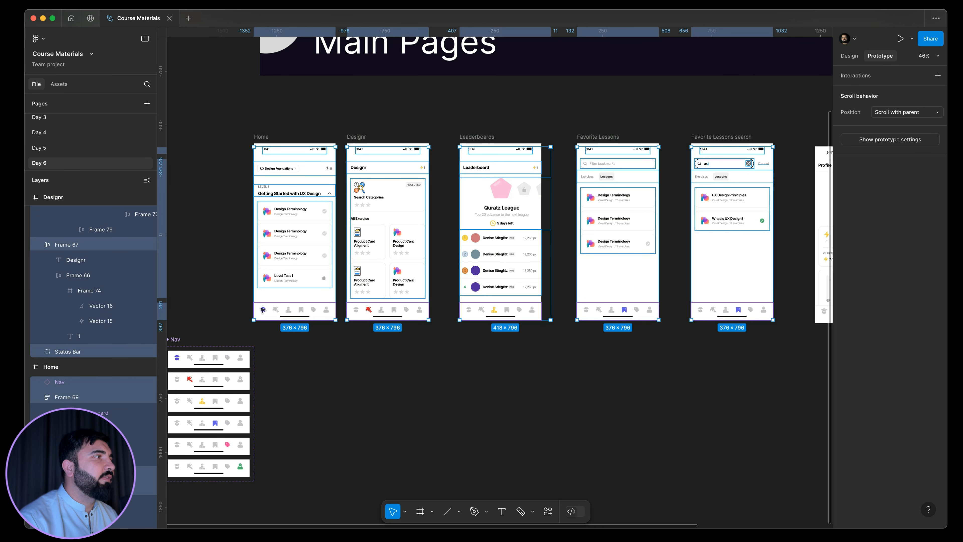
Link the Home frame's whole nav bar to the Designr frame with an On click, Navigate to interaction.
click(268, 306)
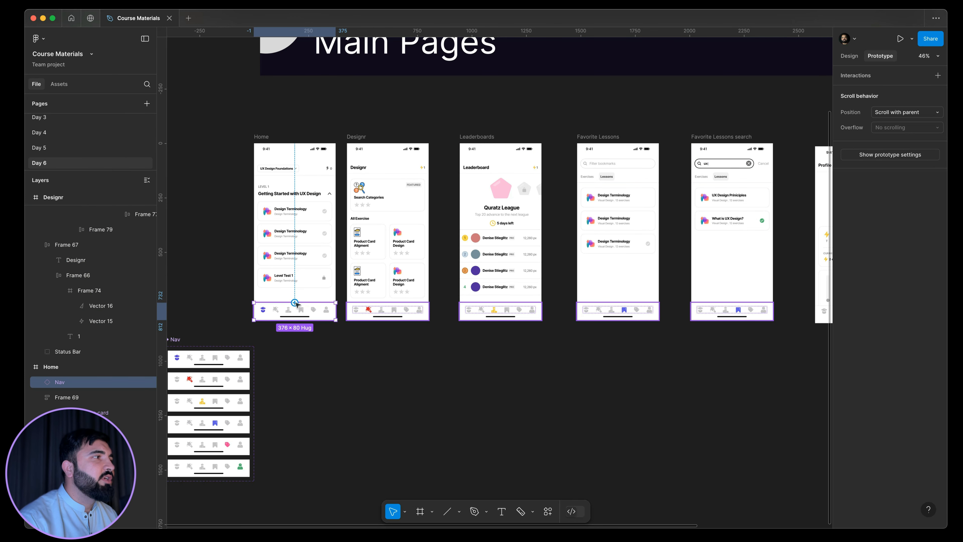
drag(295, 304, 426, 195)
drag(495, 218, 396, 216)
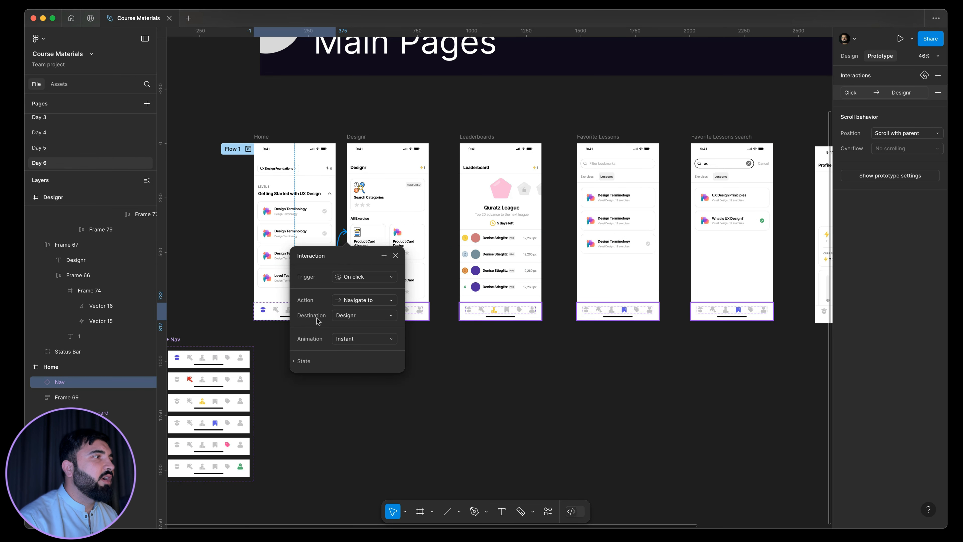
Preview Flow 1 from the Home frame, test the nav bar link to Designr, and close the preview.
click(288, 163)
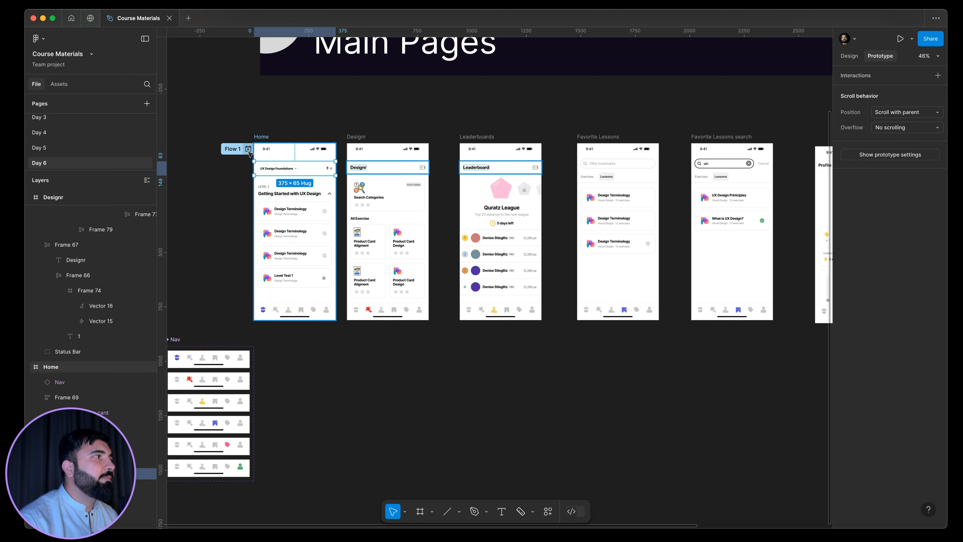
click(248, 149)
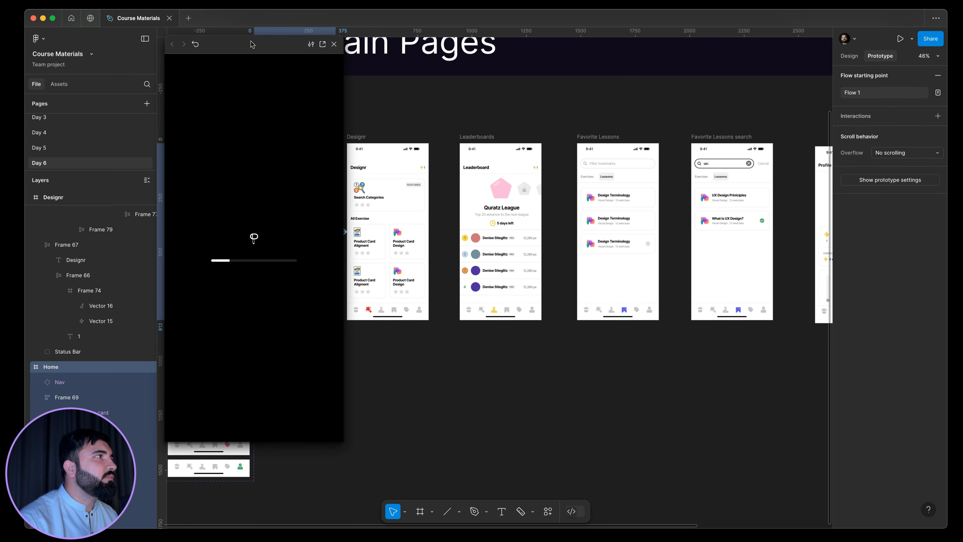
drag(254, 45, 533, 84)
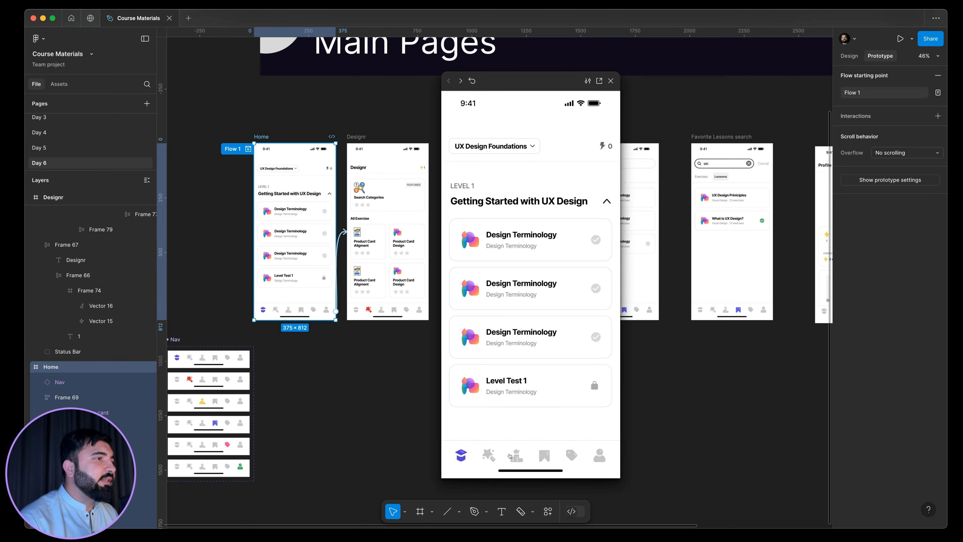
click(548, 456)
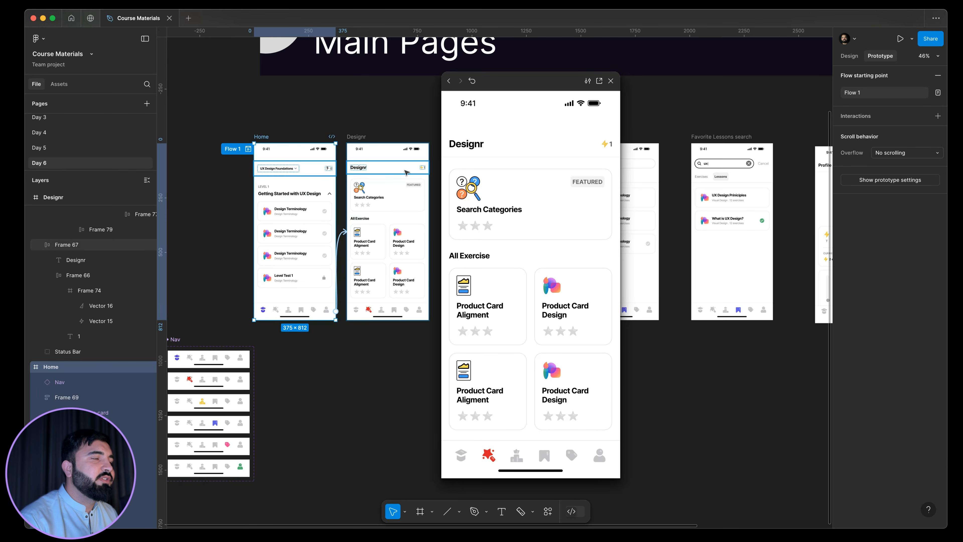
click(610, 81)
Remove the interaction linking the Home frame's whole nav bar to the Designr frame.
click(287, 312)
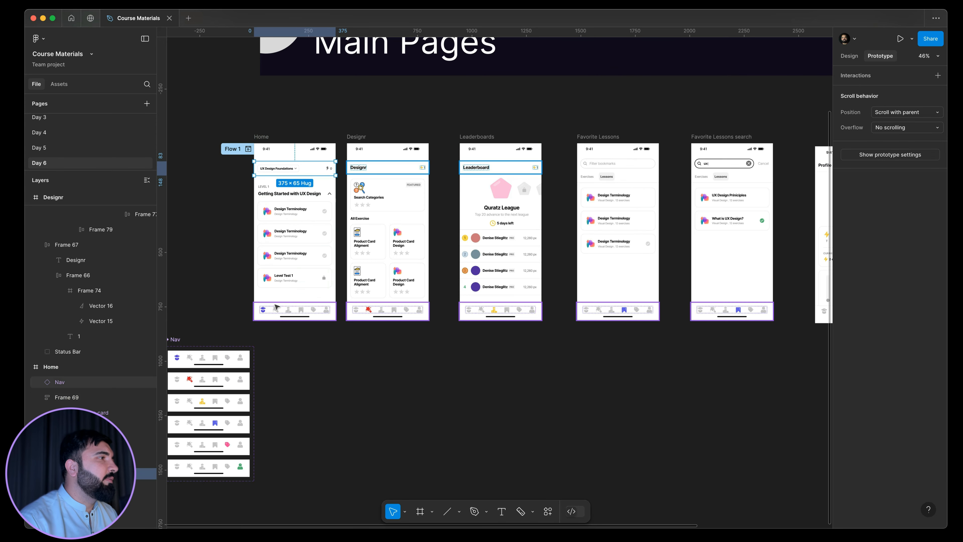
ctrl+scroll(332, 311, up, 5)
scroll(379, 309, down, 4)
click(373, 347)
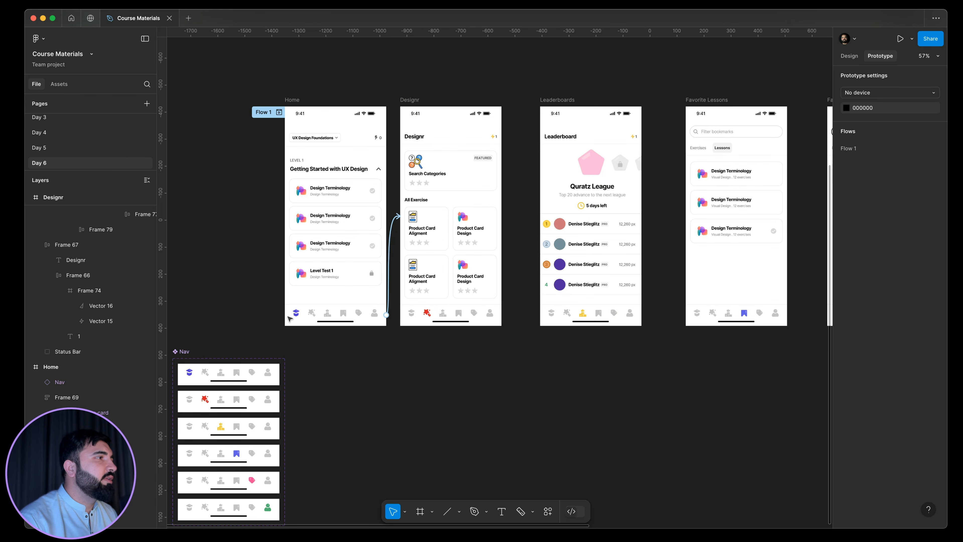
click(394, 227)
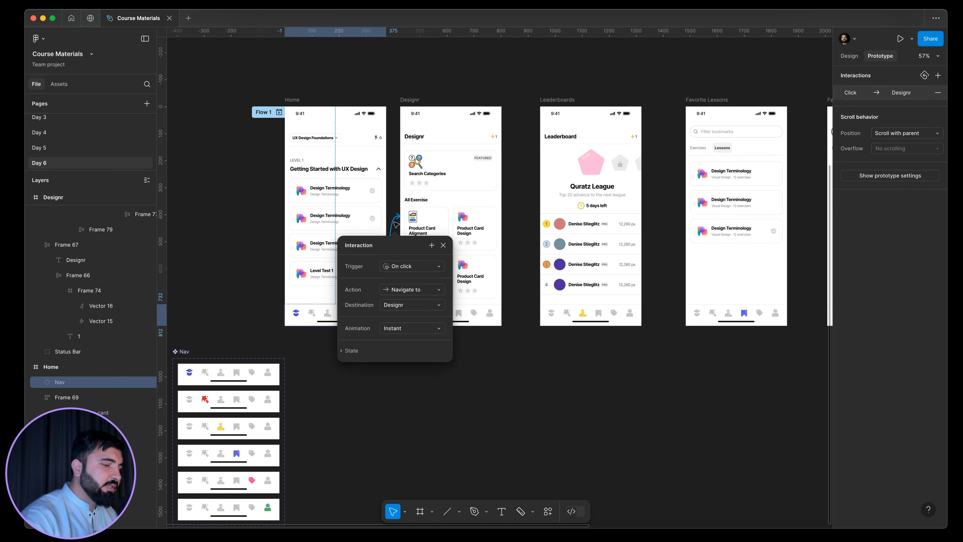
click(366, 317)
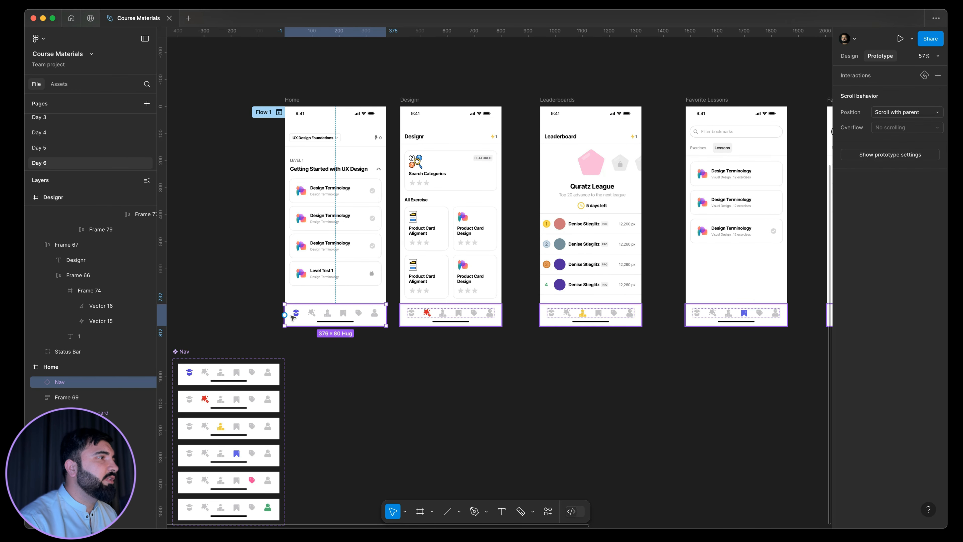
Link the Home nav's Course icon to the Designr frame and its Leaderboard icon to the Leaderboards frame, navigating on click.
double_click(312, 314)
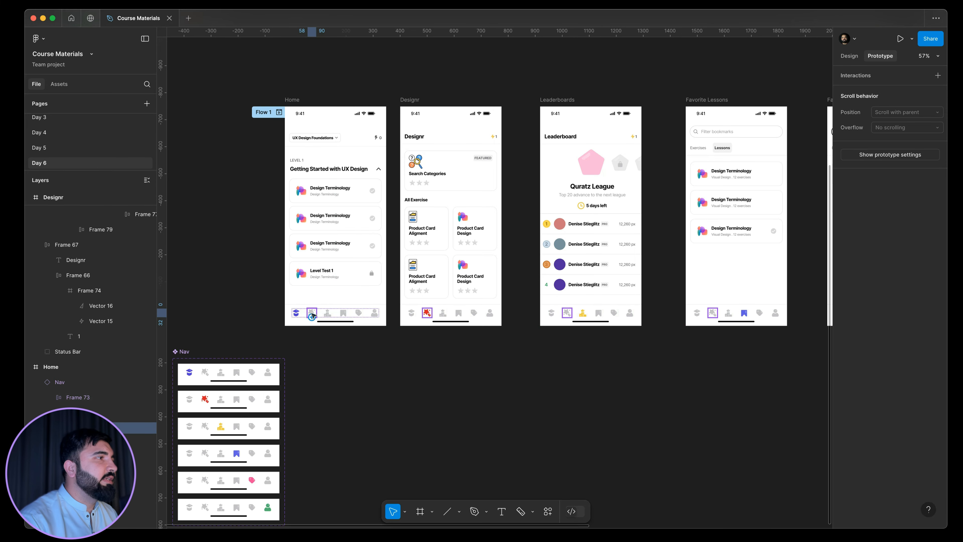
drag(427, 237, 492, 227)
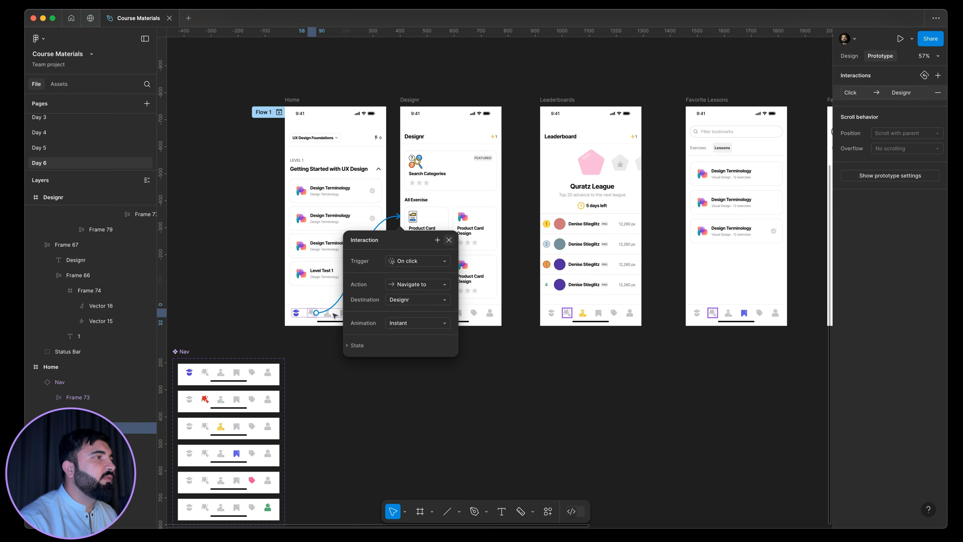
scroll(312, 317, up, 5)
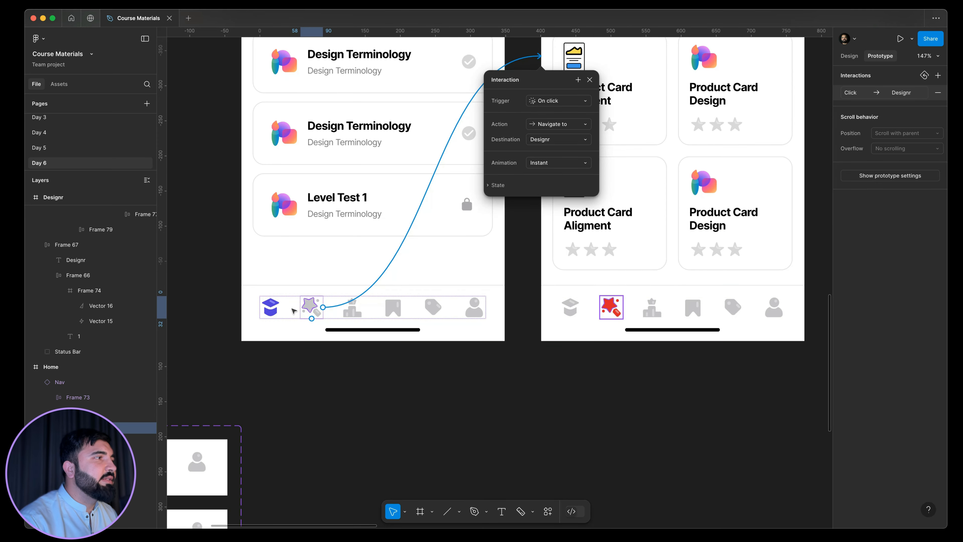
scroll(358, 272, down, 4)
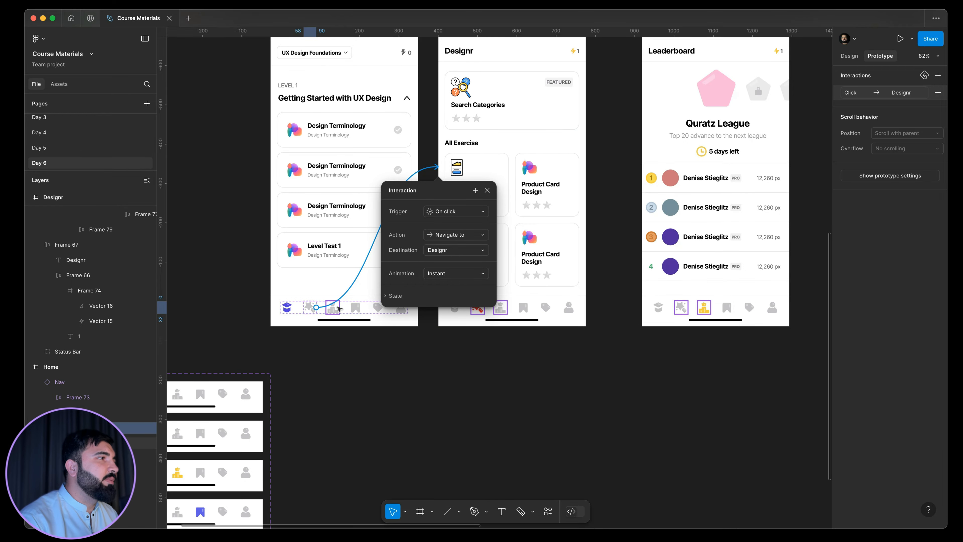
click(339, 309)
drag(338, 308, 726, 192)
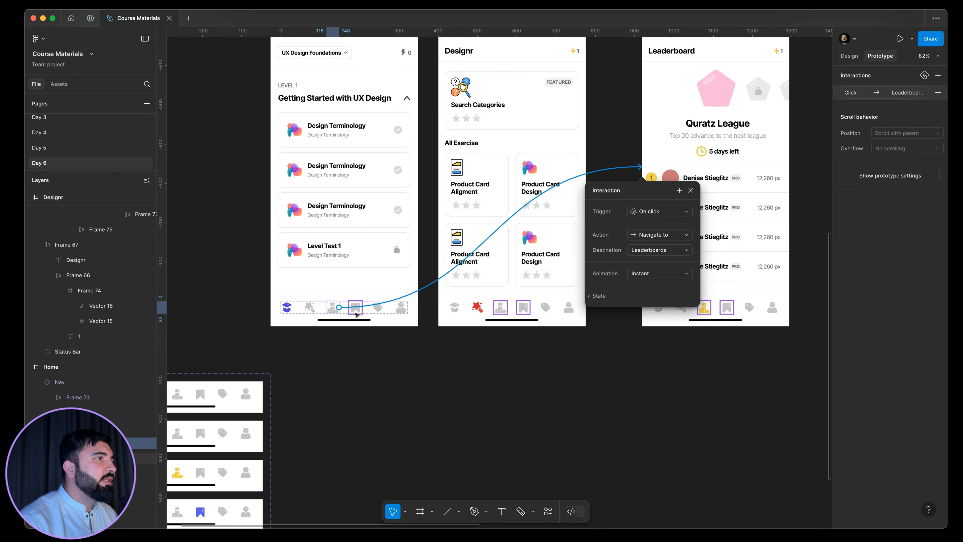
Link the Home nav's bookmark icon to the Favorite Lessons frame with an On click, Navigate to interaction.
click(356, 308)
scroll(359, 313, down, 3)
drag(360, 308, 794, 229)
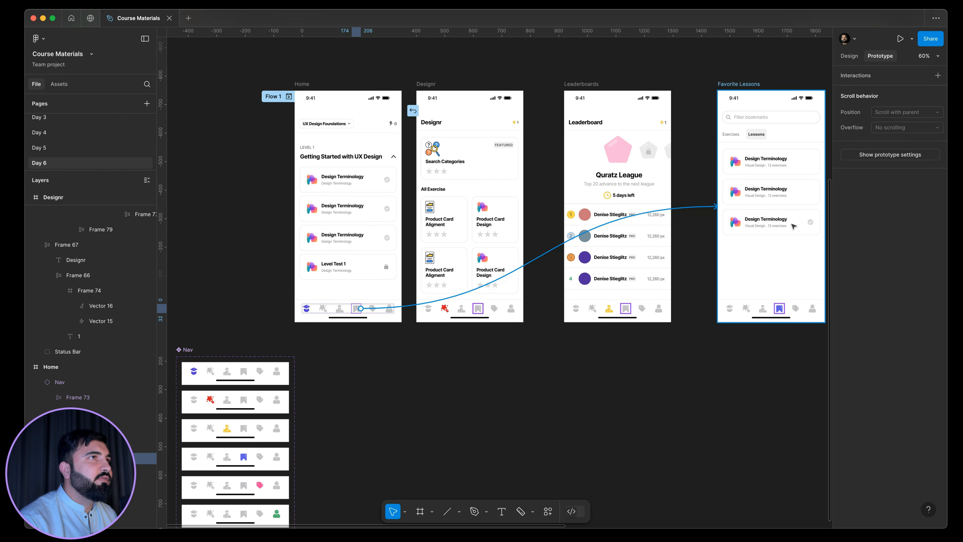
drag(794, 227, 795, 227)
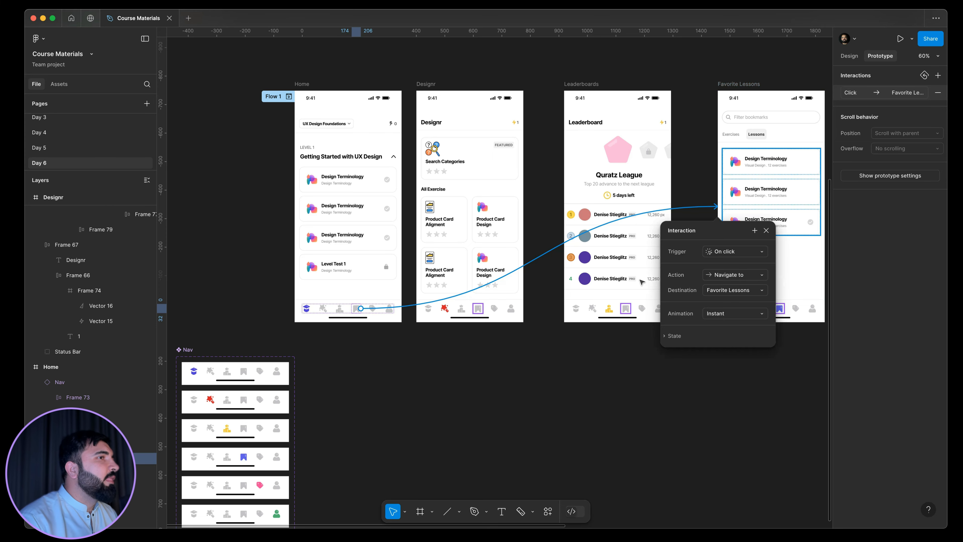
click(411, 350)
Link the Leaderboard icon in the Designr frame's nav bar to the Leaderboards frame.
click(464, 311)
click(463, 312)
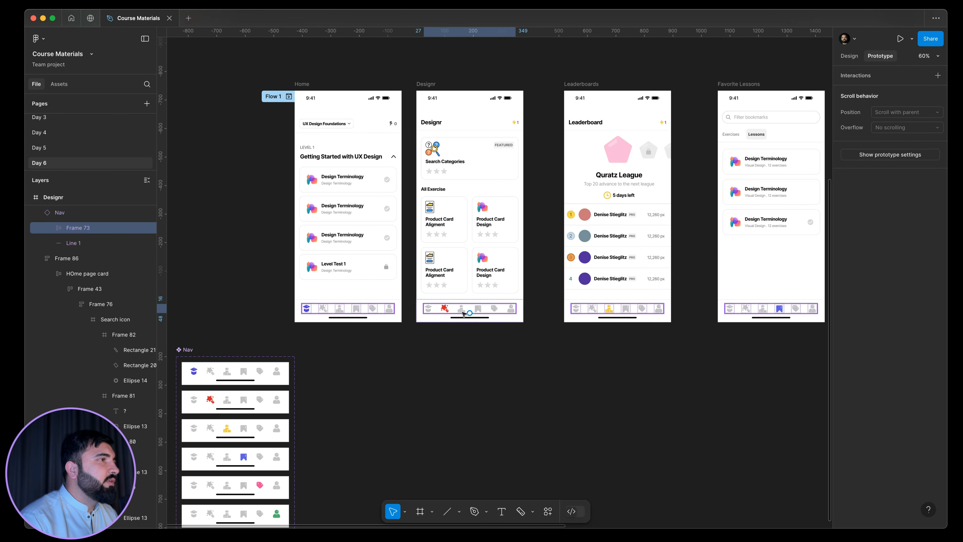
click(462, 312)
drag(462, 313, 634, 302)
Link the Home icon in the Designr frame's nav bar back to the Home frame.
click(444, 310)
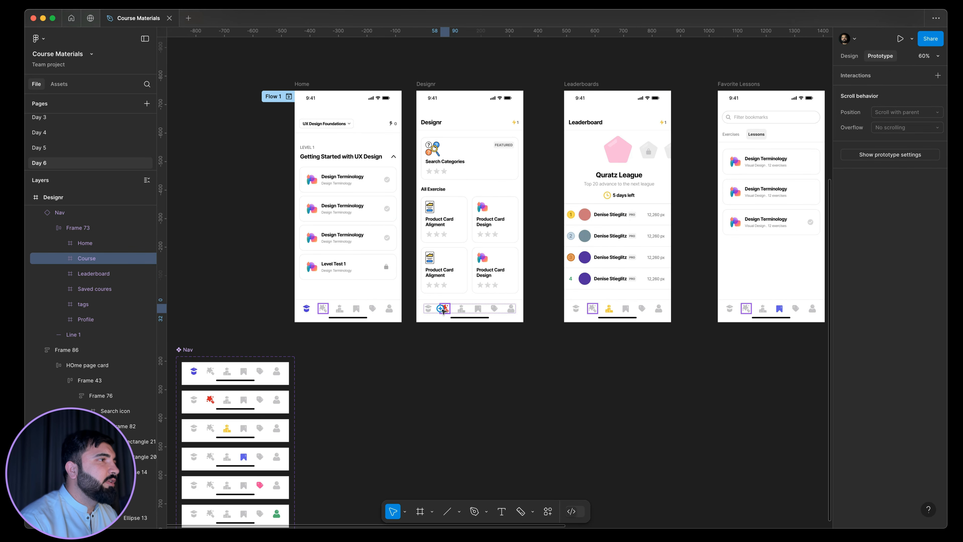
click(430, 310)
drag(429, 313, 312, 263)
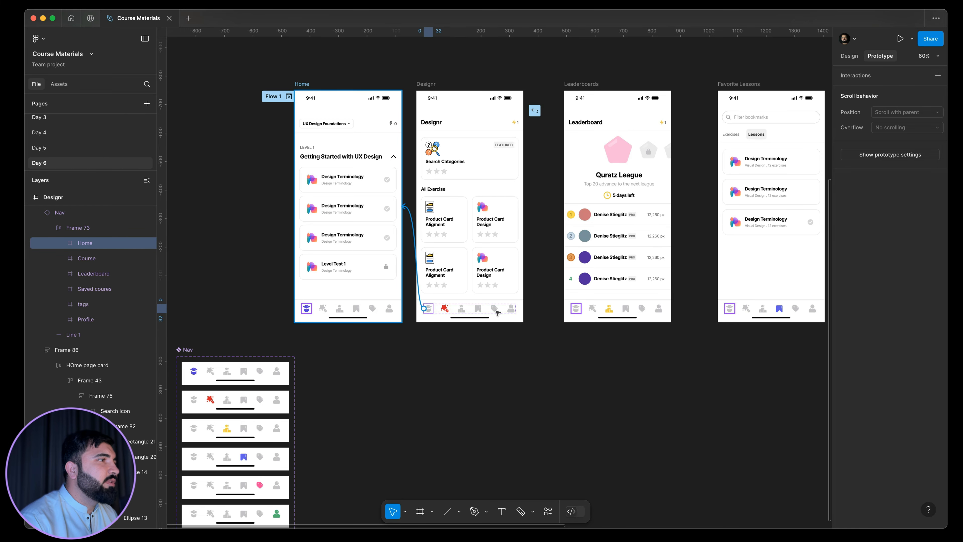
Link the bookmark icon in the Designr frame's nav bar to the Favorite Lessons frame, navigating on click.
click(463, 310)
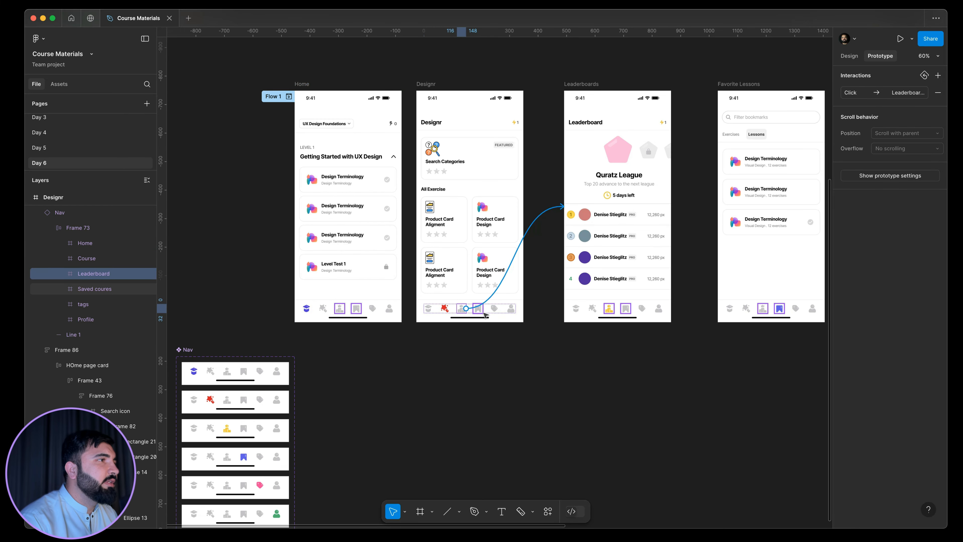
click(478, 309)
drag(483, 309, 774, 293)
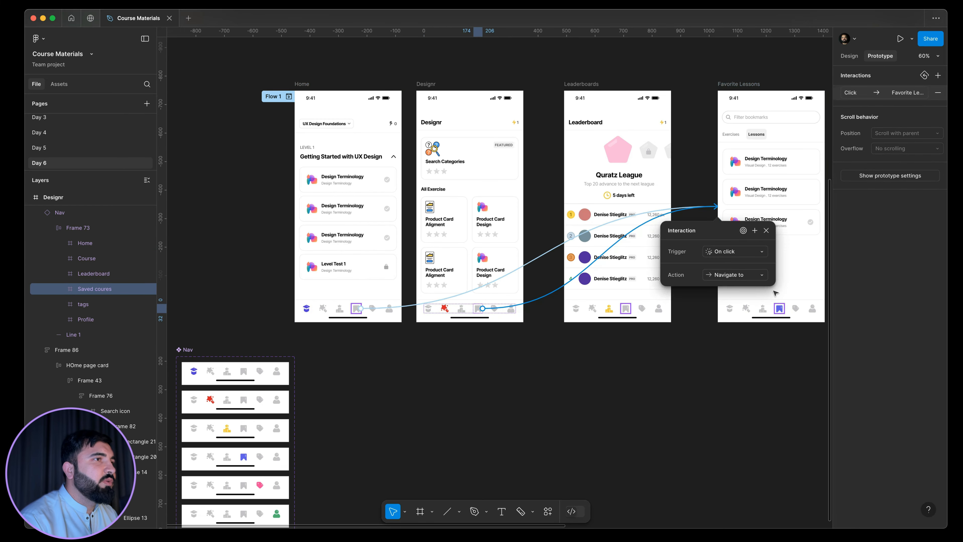
key(Escape)
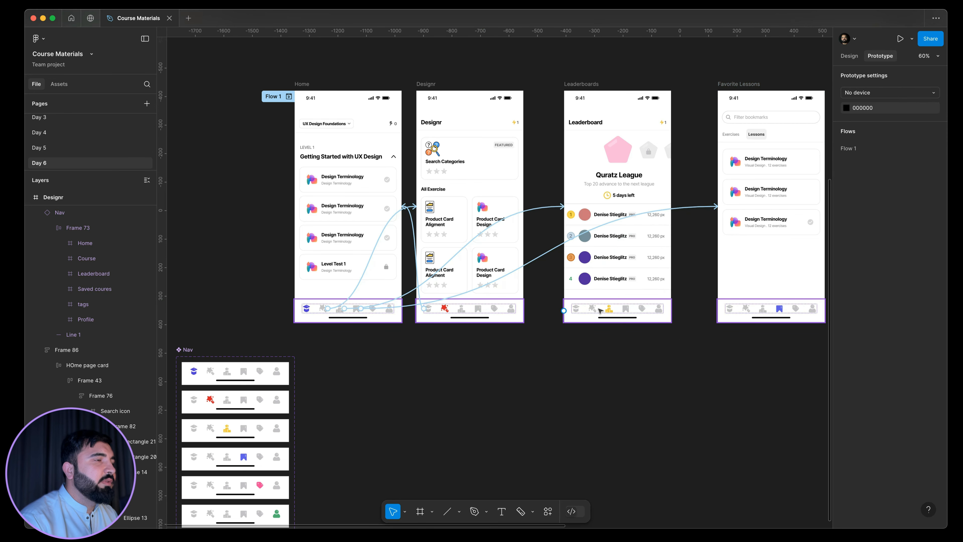
Link the Home and Course icons in the Leaderboards frame's nav bar to the Home and Designr frames.
click(586, 309)
double_click(586, 310)
double_click(585, 310)
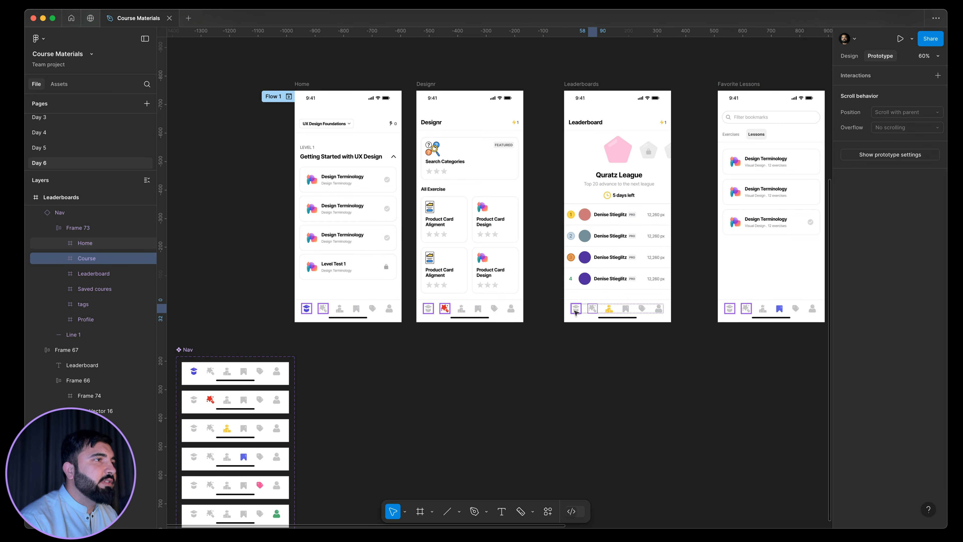
click(576, 309)
drag(572, 308, 277, 267)
click(594, 309)
drag(597, 309, 505, 243)
Link the bookmark icon in the Leaderboards frame's nav bar to Favorite Lessons with an On click, Navigate to interaction.
click(625, 309)
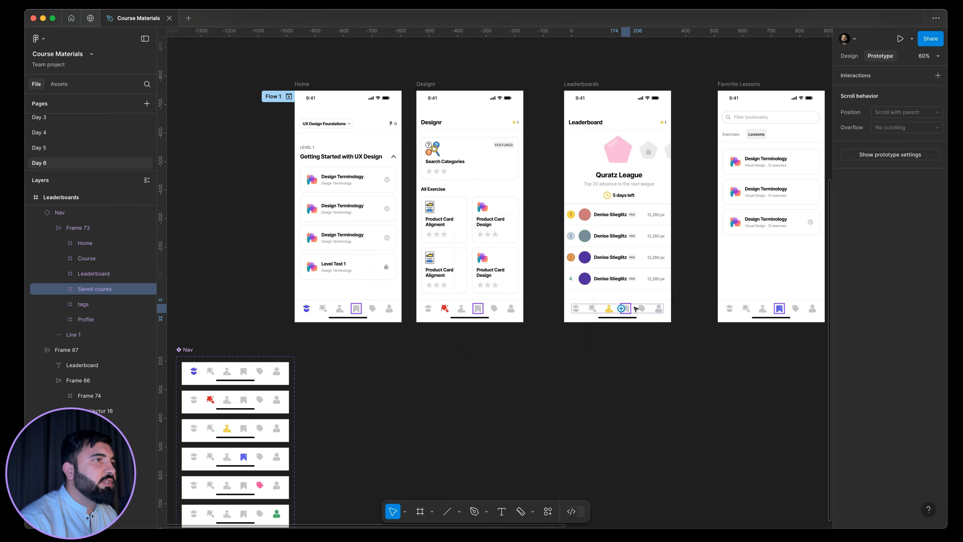
drag(630, 308, 764, 274)
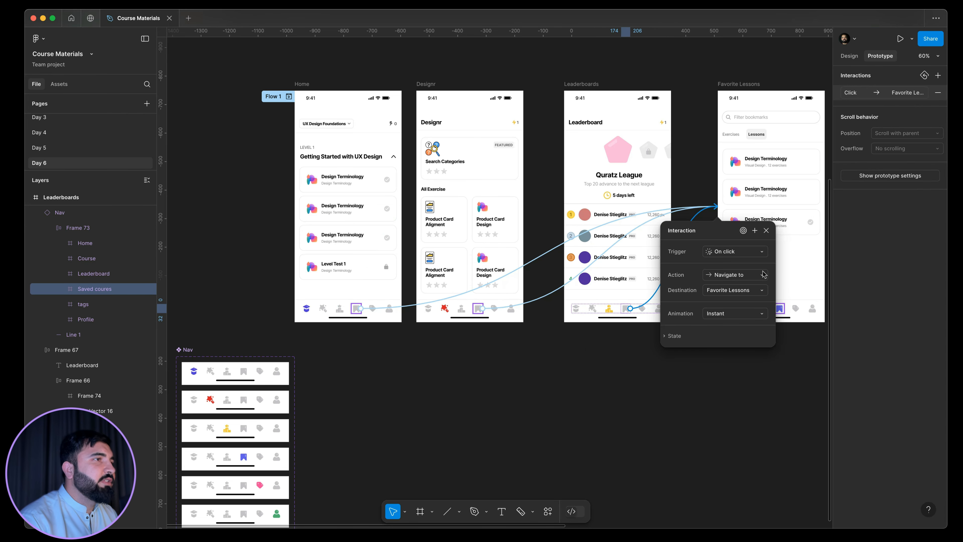
scroll(573, 346, up, 2)
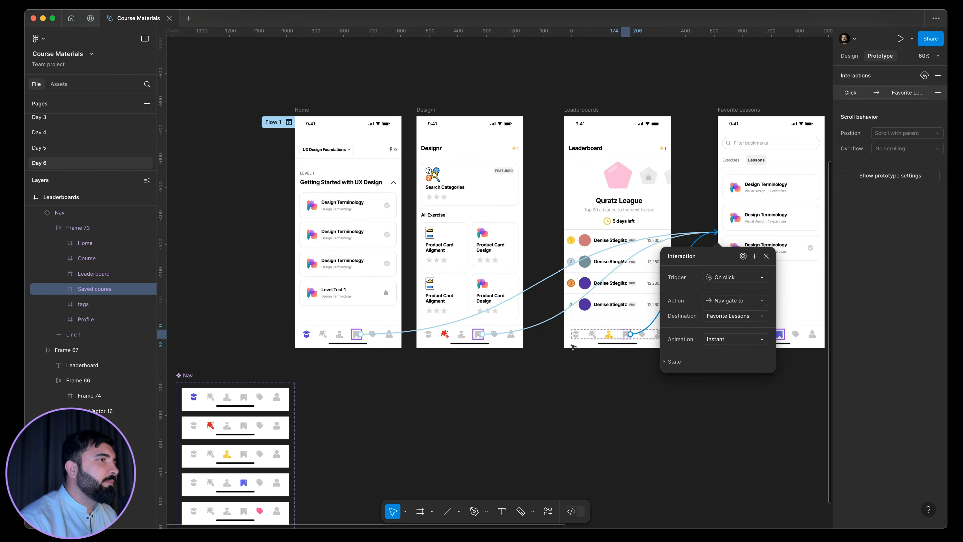
scroll(522, 374, up, 1)
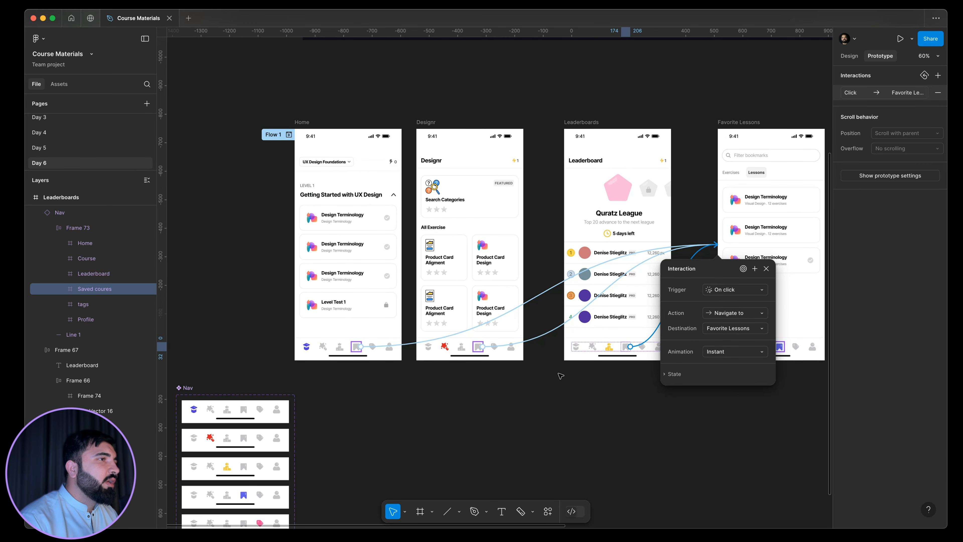
click(652, 361)
Link the Home icon in the Favorite Lessons frame's nav bar to the Home frame, navigating on click.
click(733, 347)
click(733, 347)
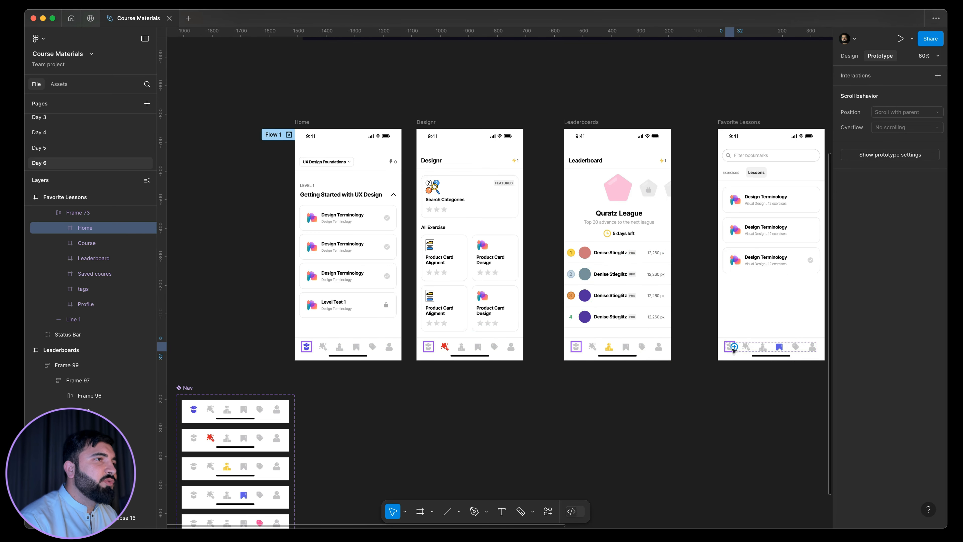
drag(734, 347, 359, 311)
click(738, 356)
Link the Favorite Lessons nav's Course icon to the Designr frame and its Leaderboard icon to the Leaderboards frame.
click(749, 349)
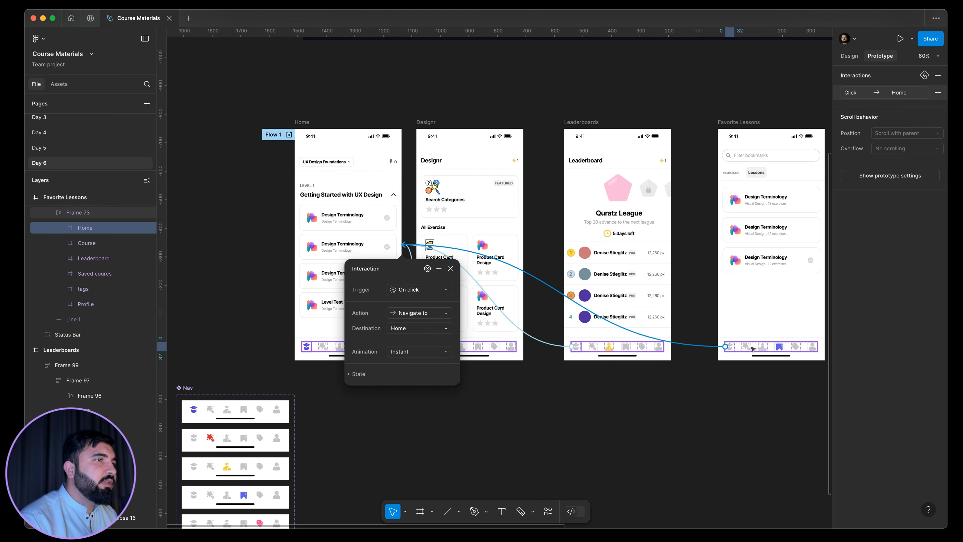
click(749, 349)
drag(747, 350, 473, 306)
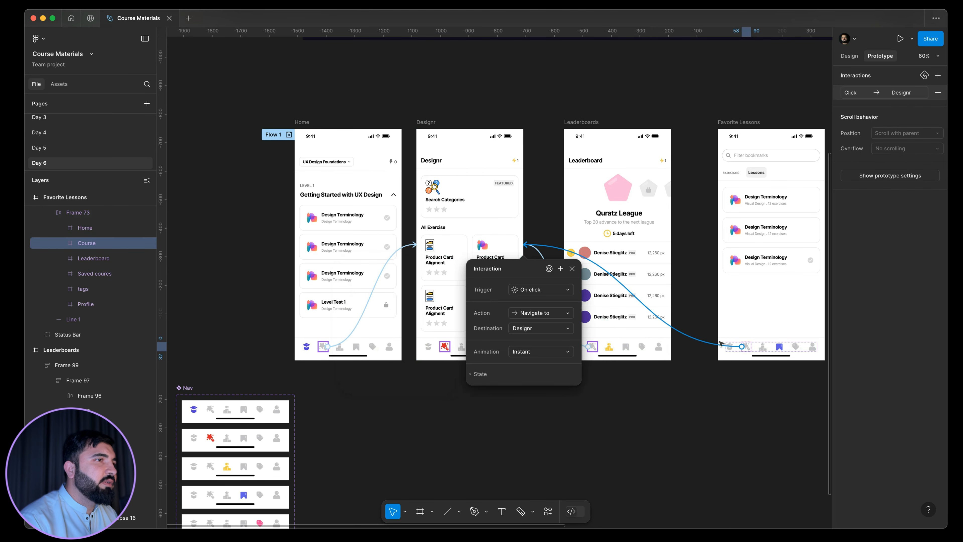
click(762, 350)
drag(759, 349, 601, 294)
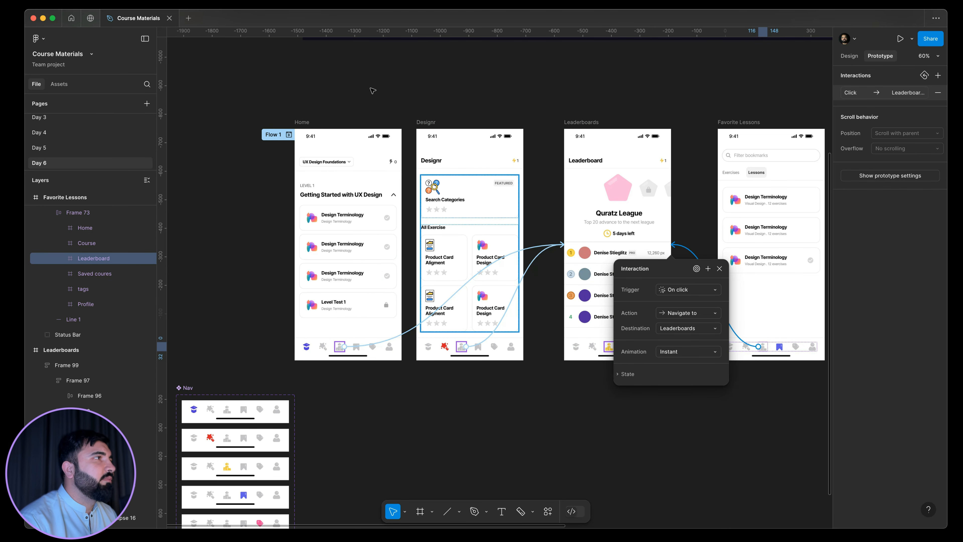
click(341, 93)
Preview Flow 1 and test the nav bar links to the Leaderboards, Favorite Lessons and Designr pages.
click(288, 136)
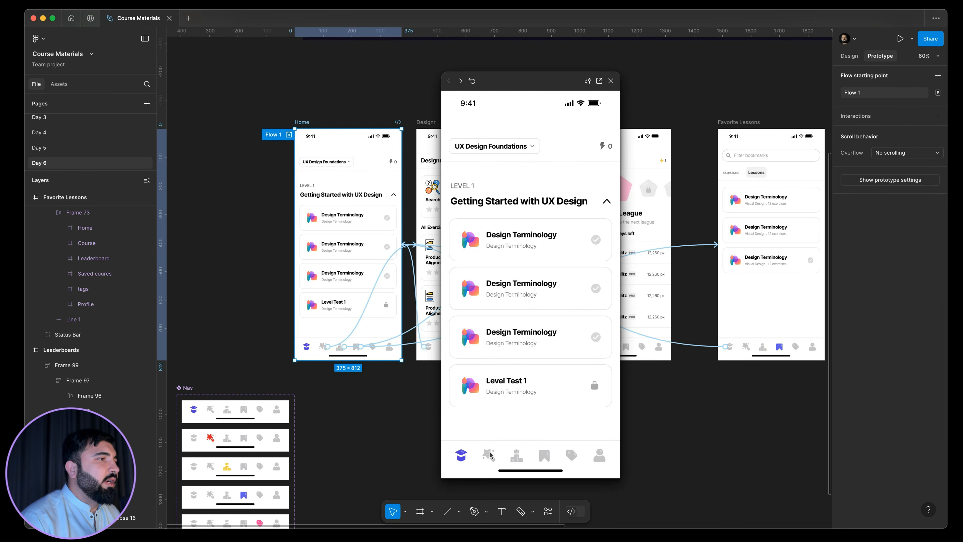
click(510, 460)
click(516, 459)
click(550, 457)
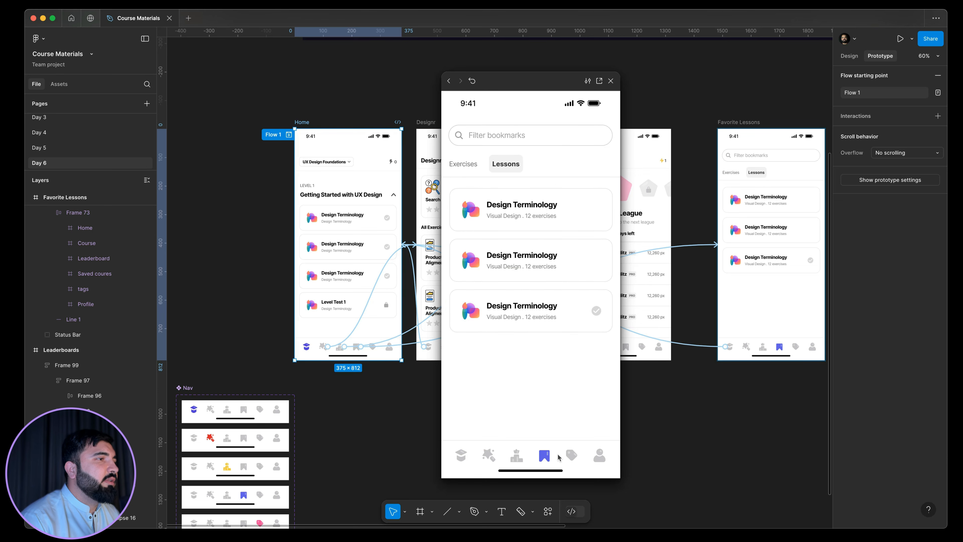
click(508, 458)
click(489, 456)
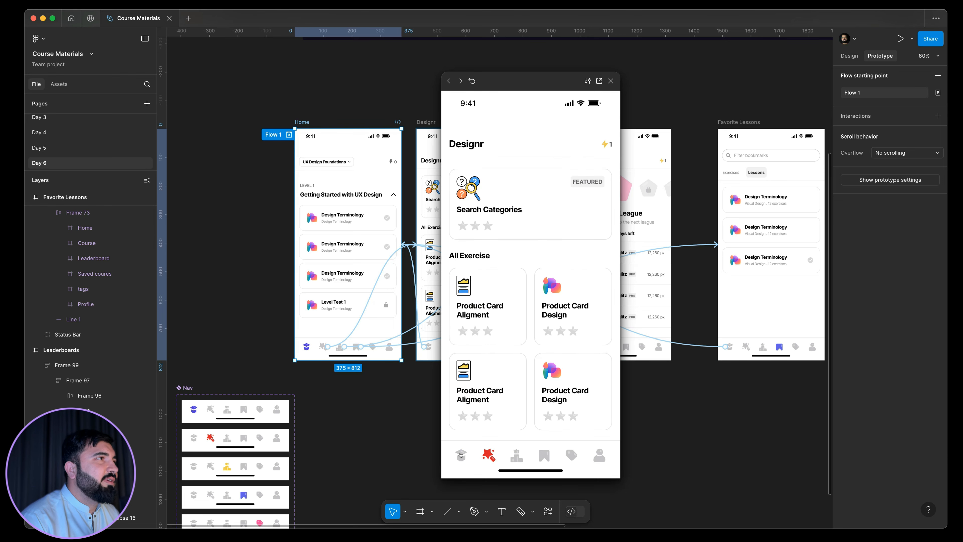
Test the nav icons through all four pages from Home to Favorite Lessons and back, and close the preview.
click(465, 458)
click(488, 456)
click(517, 457)
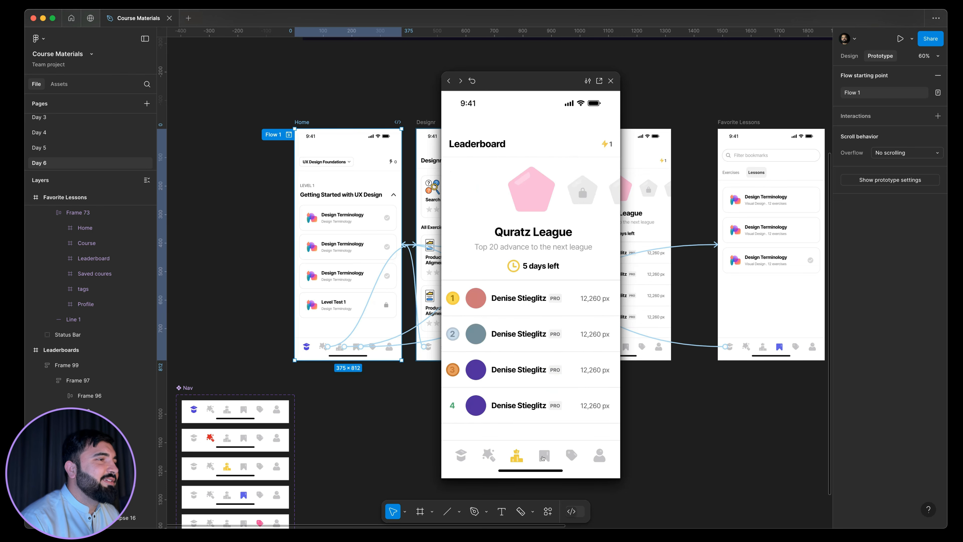
click(545, 455)
click(573, 455)
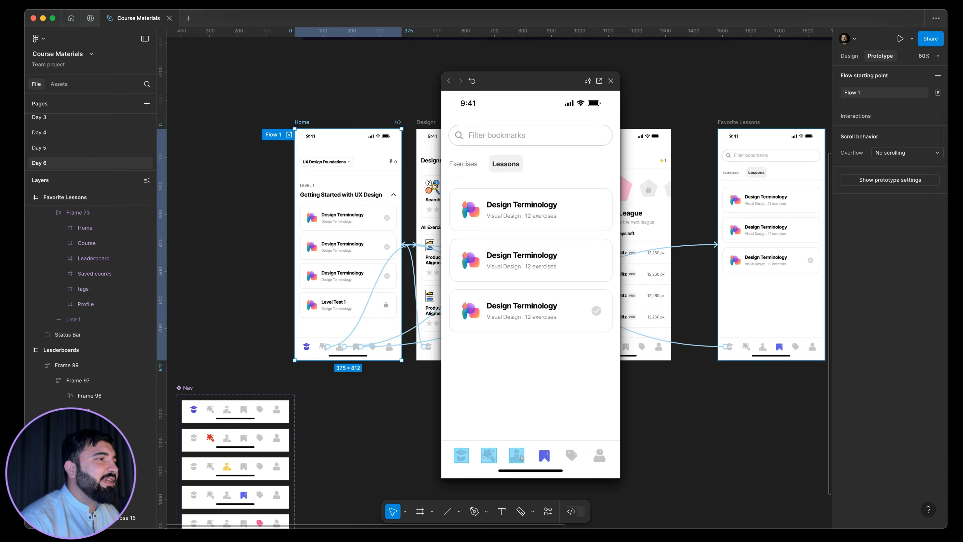
click(517, 457)
click(489, 455)
click(461, 451)
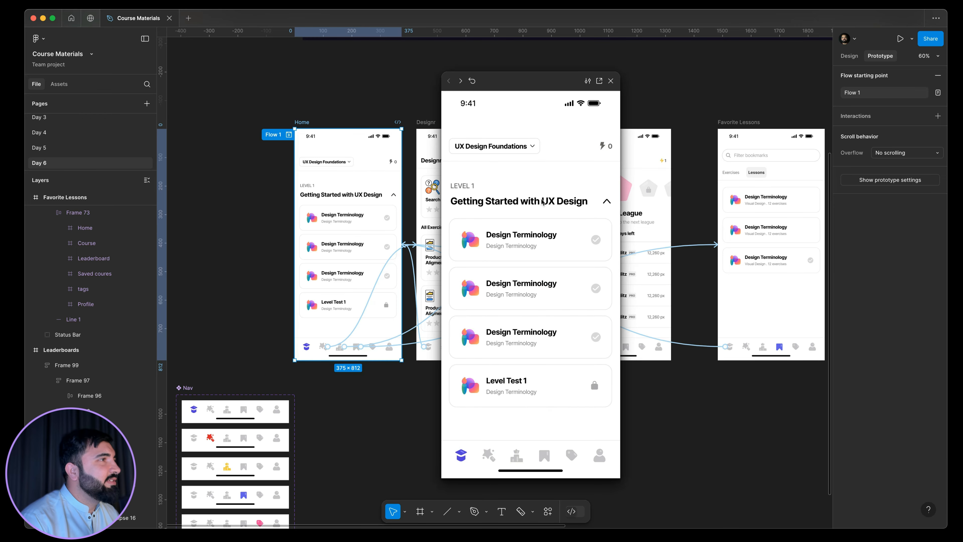
click(611, 81)
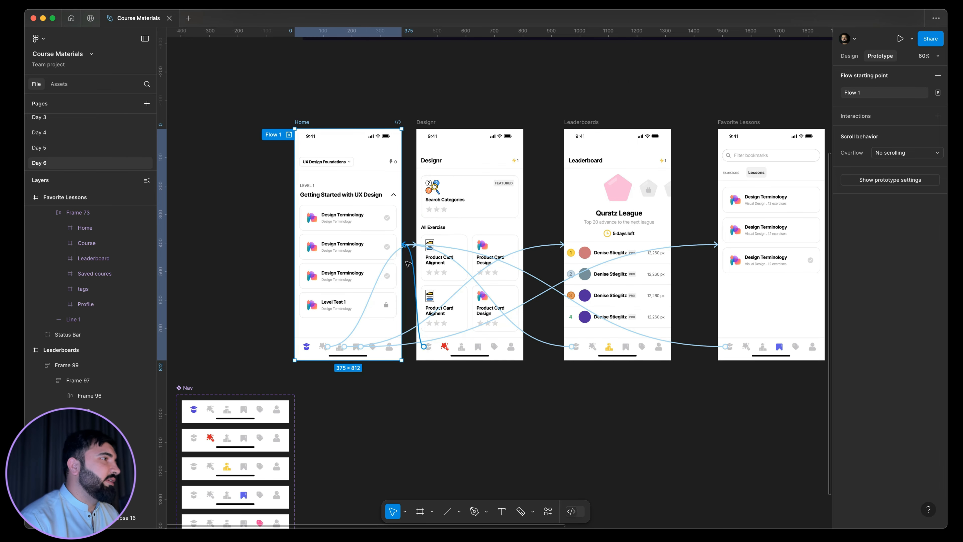
Inspect the available action types for the interaction linking Home's Course icon to Designr, keeping Navigate to.
scroll(404, 259, up, 5)
click(394, 234)
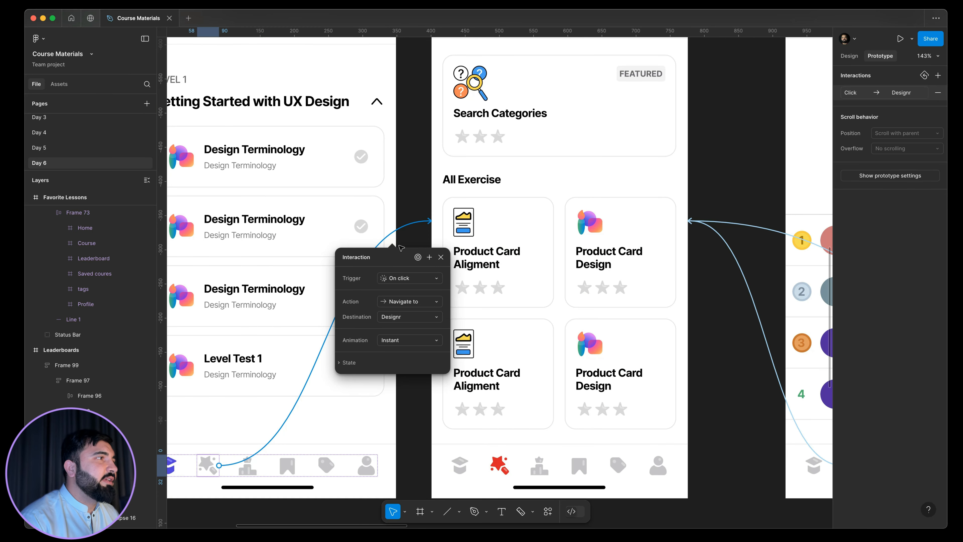
click(405, 302)
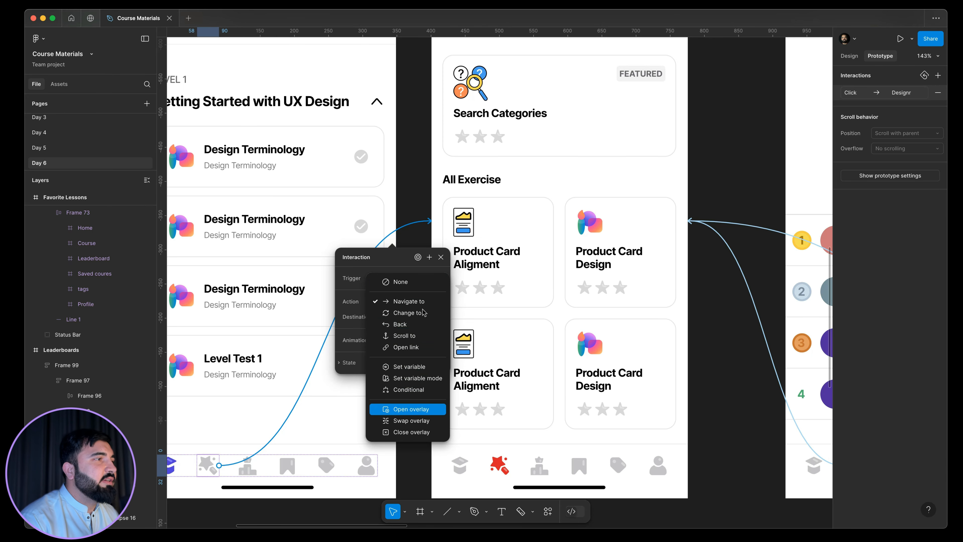
click(447, 260)
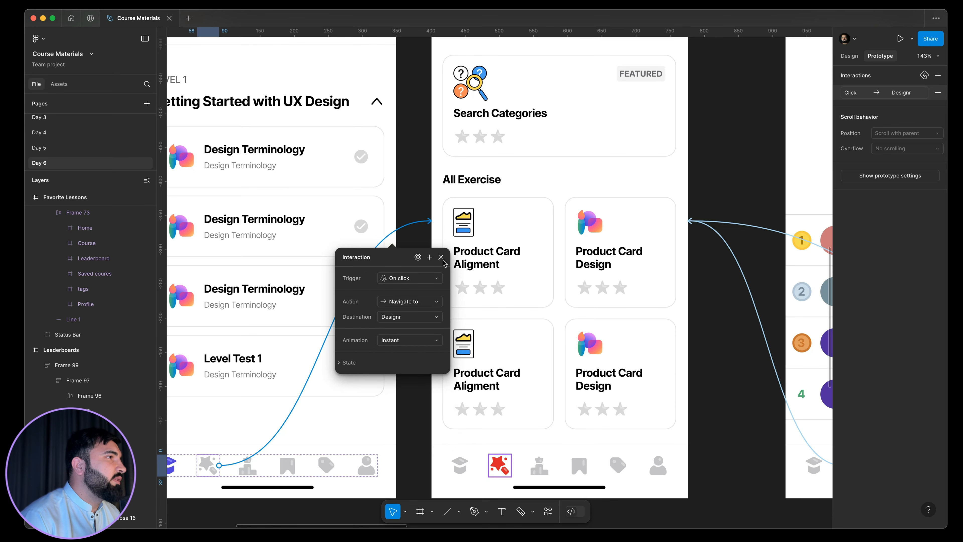
click(440, 257)
Deselect the Home frame and switch from prototype mode back to design mode.
scroll(425, 263, down, 8)
click(398, 309)
scroll(469, 310, up, 6)
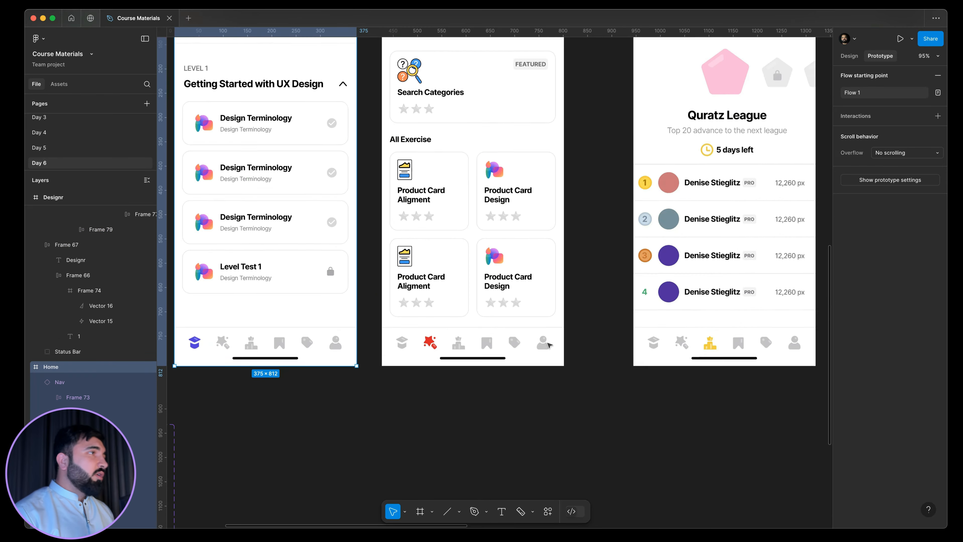
scroll(546, 341, down, 1)
scroll(545, 333, down, 6)
click(488, 417)
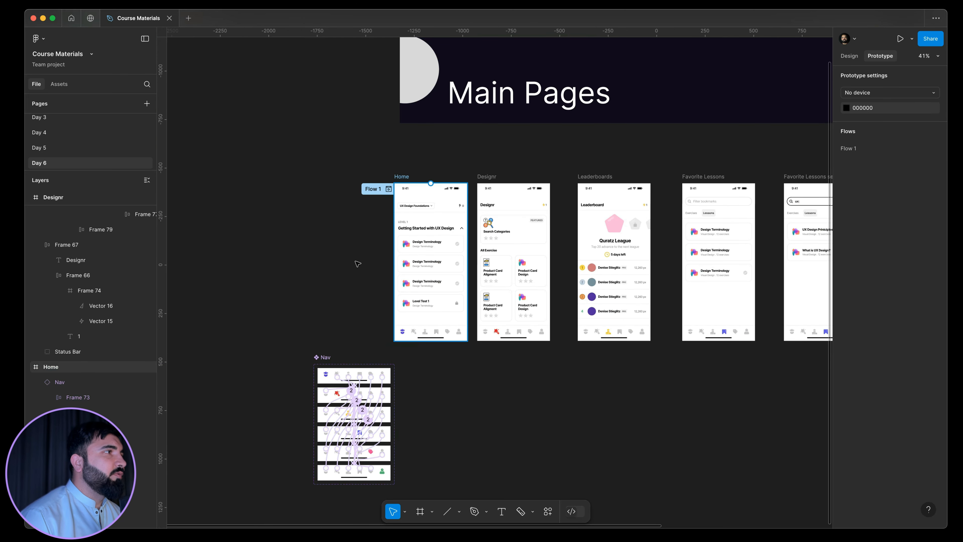
key(shift+e)
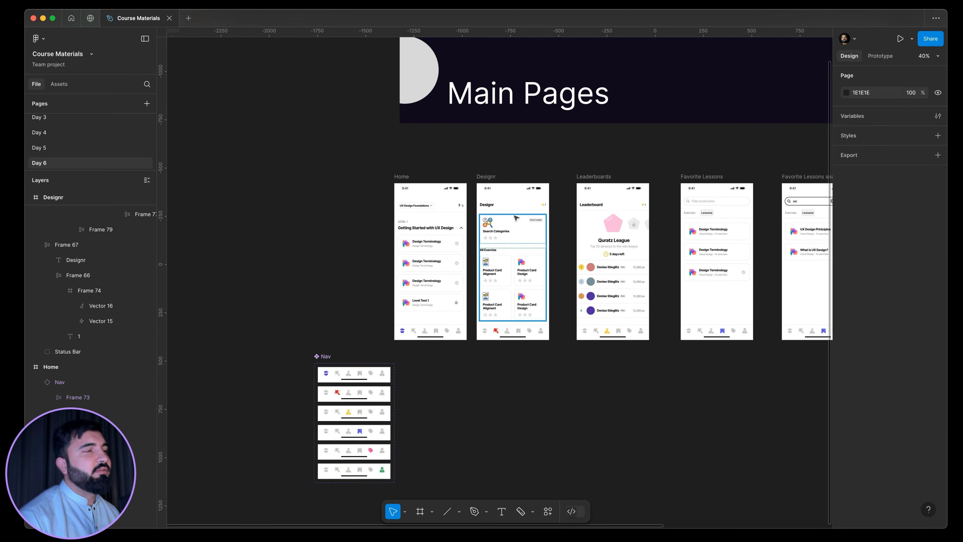